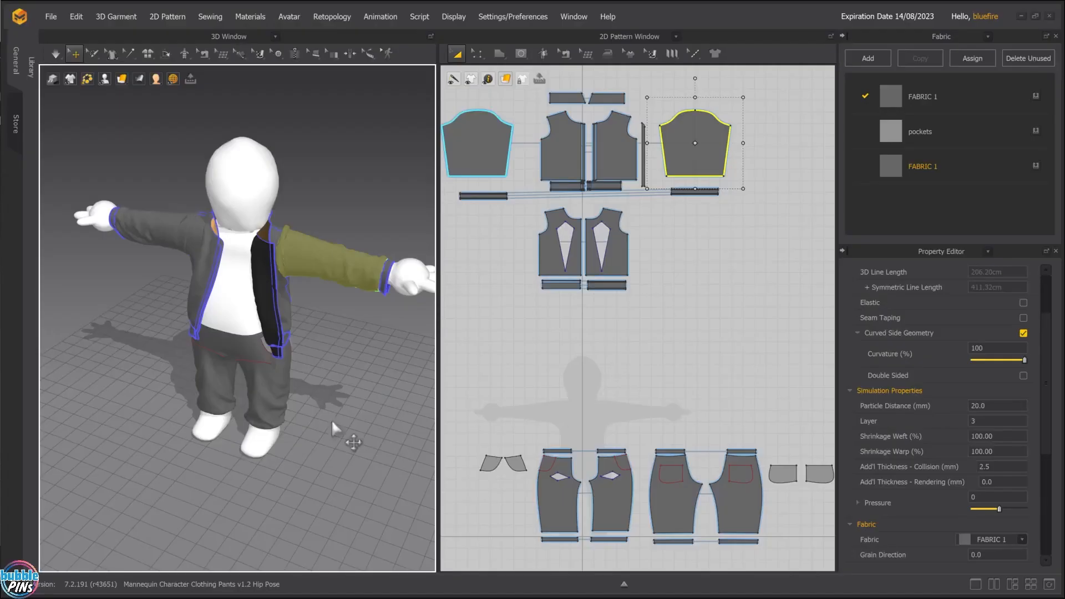
Step: Select the back pocket piece on the pants in the 3D view and move it straight back, away from the garment
{"action": "right_click_drag", "start_coordinate": [332, 418], "coordinate": [248, 336]}
{"action": "mouse_move", "coordinate": [292, 340]}
{"action": "middle_mouse_down"}
{"action": "mouse_move", "coordinate": [233, 321]}
{"action": "mouse_move", "coordinate": [177, 328]}
{"action": "middle_mouse_up"}
{"action": "mouse_move", "coordinate": [188, 367]}
{"action": "right_mouse_down"}
{"action": "mouse_move", "coordinate": [228, 359]}
{"action": "mouse_move", "coordinate": [274, 370]}
{"action": "right_mouse_up"}
{"action": "left_click", "coordinate": [283, 372]}
{"action": "left_click", "coordinate": [276, 371]}
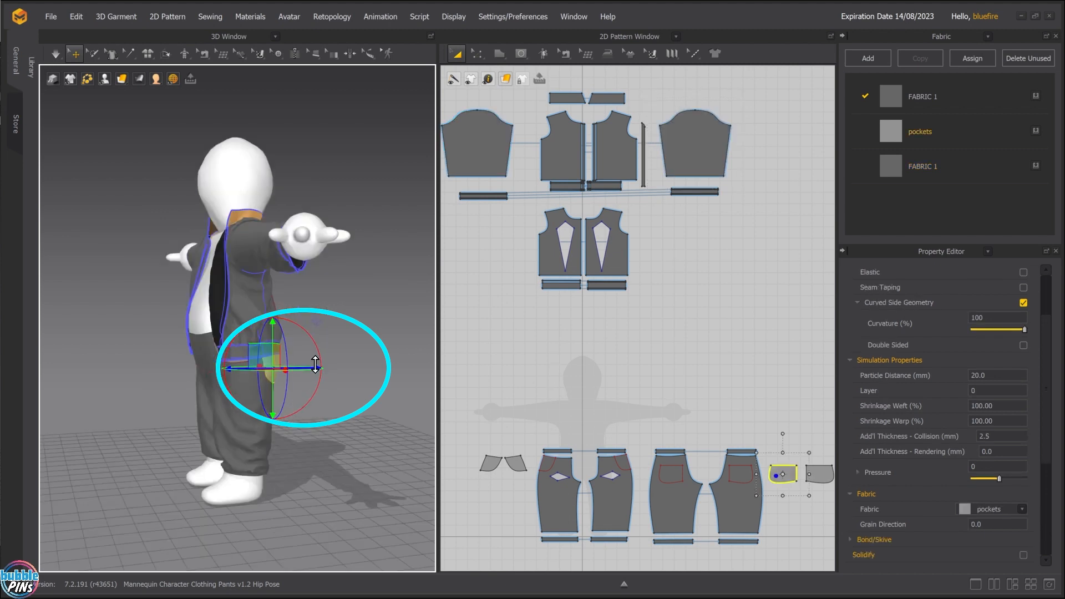
{"action": "left_click_drag", "start_coordinate": [254, 354], "coordinate": [297, 350]}
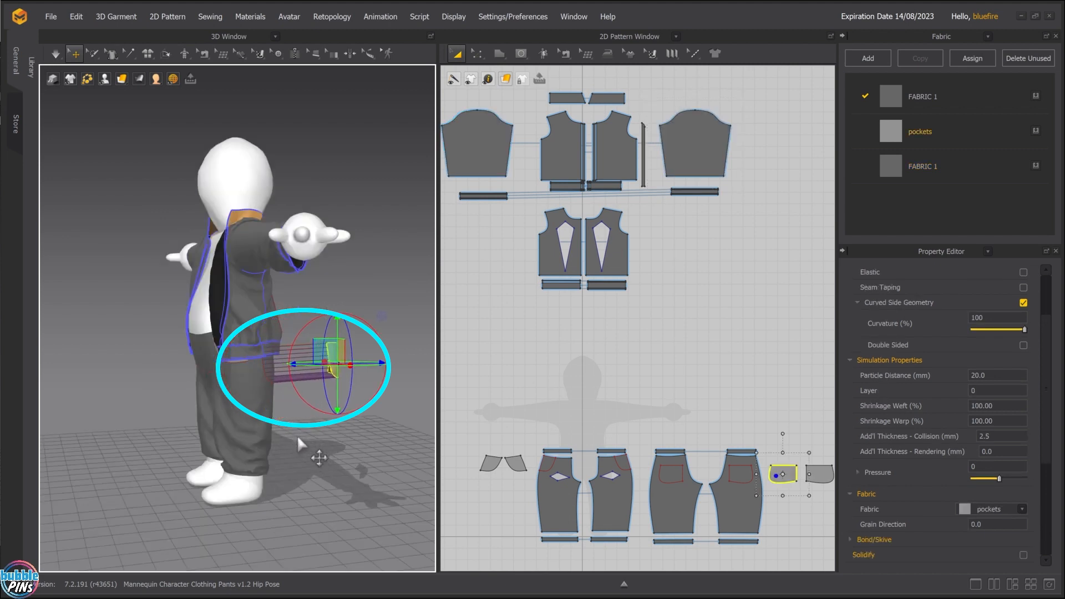
{"action": "right_click_drag", "start_coordinate": [333, 442], "coordinate": [193, 407]}
{"action": "scroll", "coordinate": [370, 411], "scroll_direction": "up", "scroll_amount": 4}
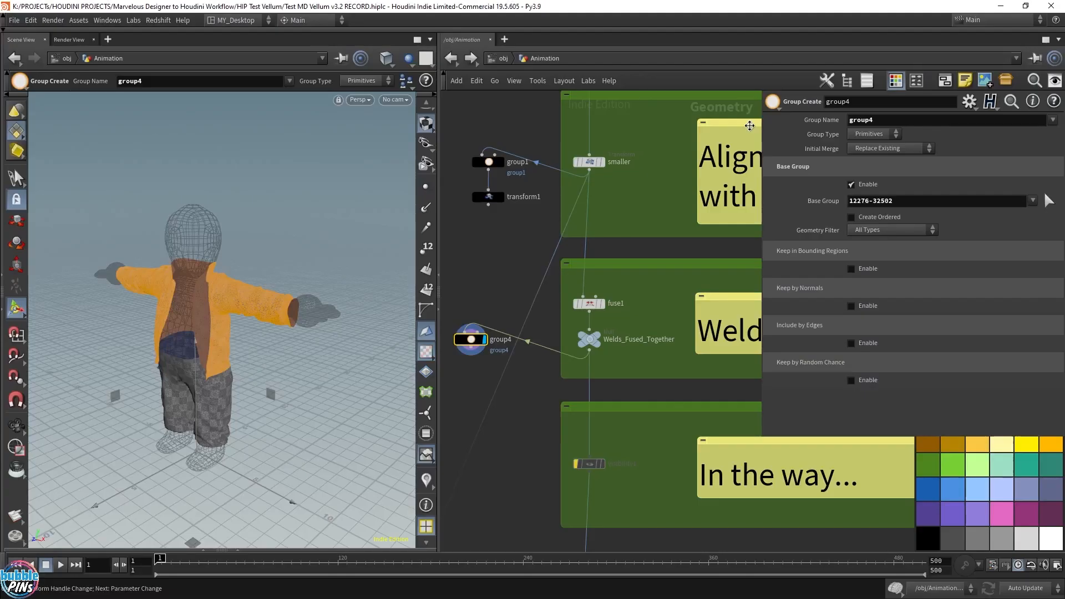
Step: Switch to Houdini and reselect the base group of group4 as the pants geometry
{"action": "left_click", "coordinate": [1047, 200]}
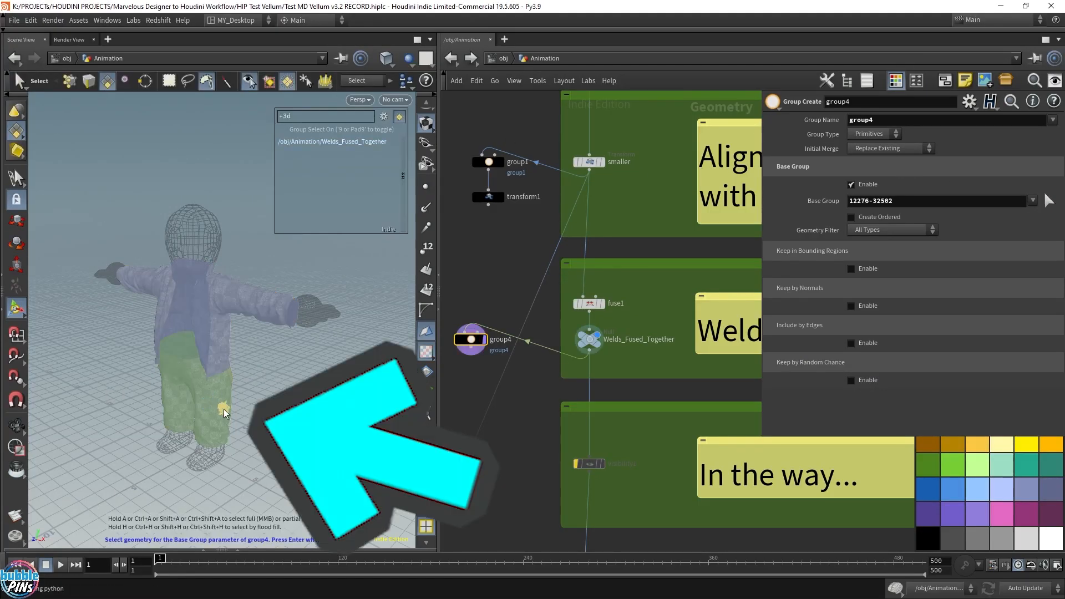
{"action": "left_click", "coordinate": [200, 392]}
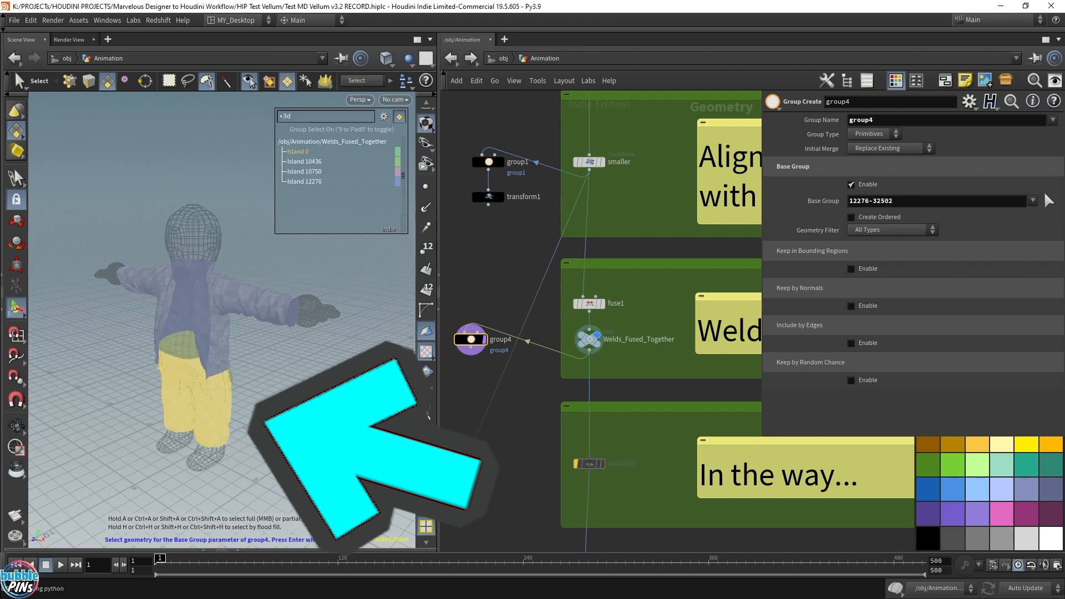
{"action": "key", "text": "Return"}
{"action": "left_click_drag", "start_coordinate": [288, 345], "coordinate": [200, 305], "text": "alt"}
{"action": "scroll", "coordinate": [237, 393], "scroll_direction": "up", "scroll_amount": 4}
{"action": "key", "text": "Return"}
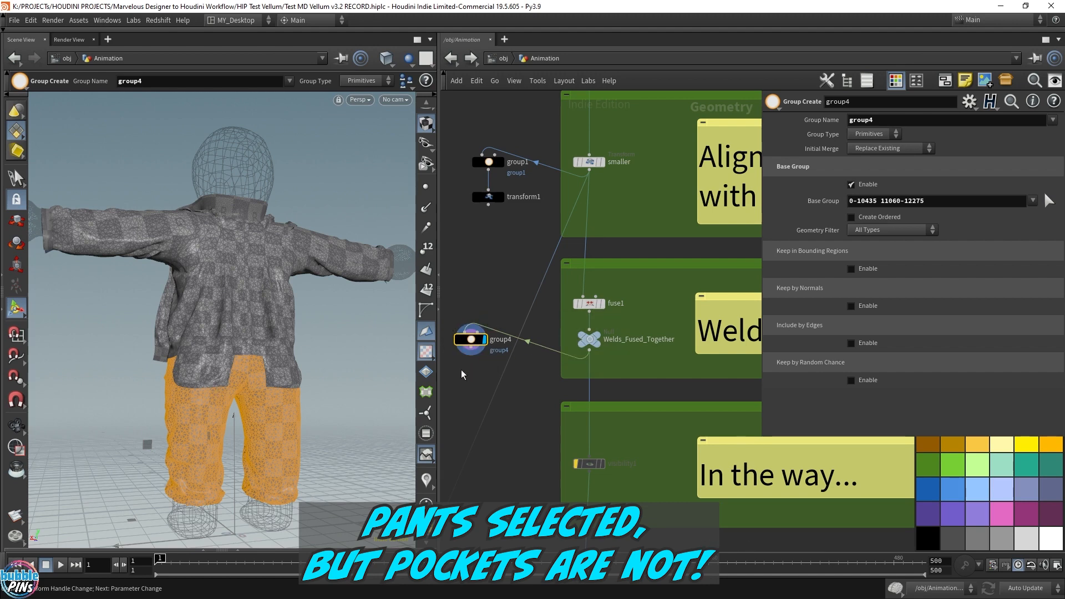
Step: Display the Welds_Fused_Together node and select the visibility1 node in the "In the way..." section
{"action": "left_click_drag", "start_coordinate": [462, 370], "coordinate": [497, 305]}
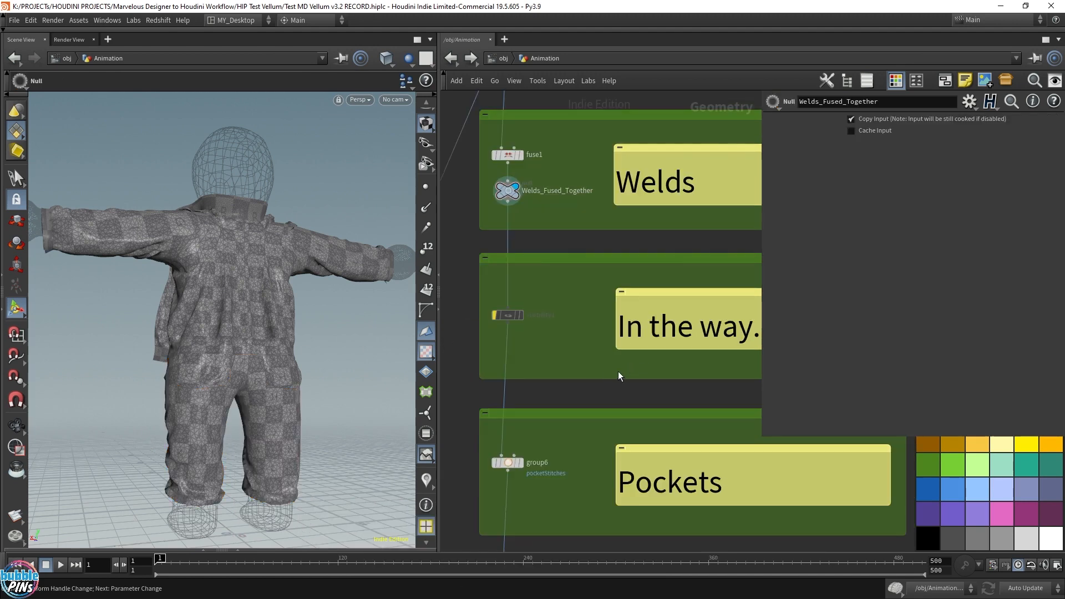
{"action": "middle_click_drag", "start_coordinate": [618, 371], "coordinate": [582, 290]}
{"action": "left_click", "coordinate": [489, 251]}
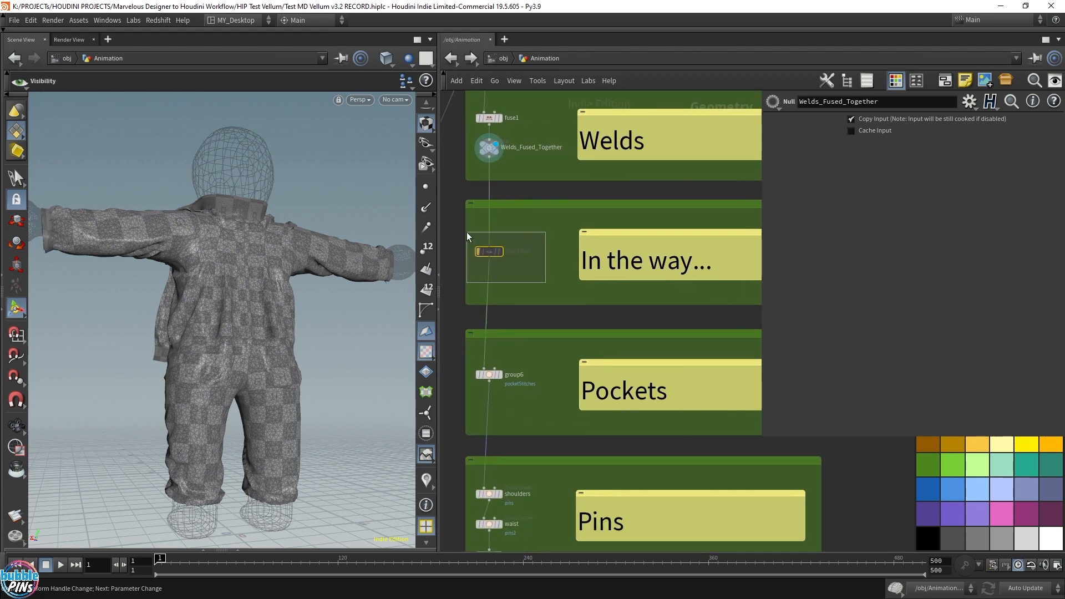
{"action": "scroll", "coordinate": [524, 264], "scroll_direction": "up", "scroll_amount": 3}
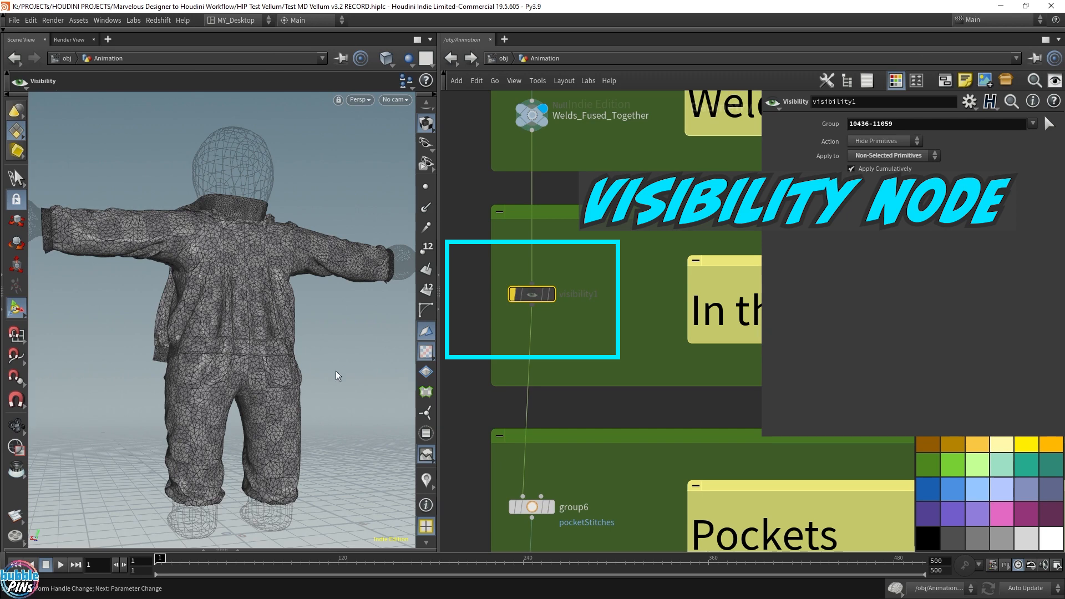
{"action": "left_click_drag", "start_coordinate": [348, 372], "coordinate": [220, 298]}
{"action": "scroll", "coordinate": [223, 301], "scroll_direction": "up", "scroll_amount": 4}
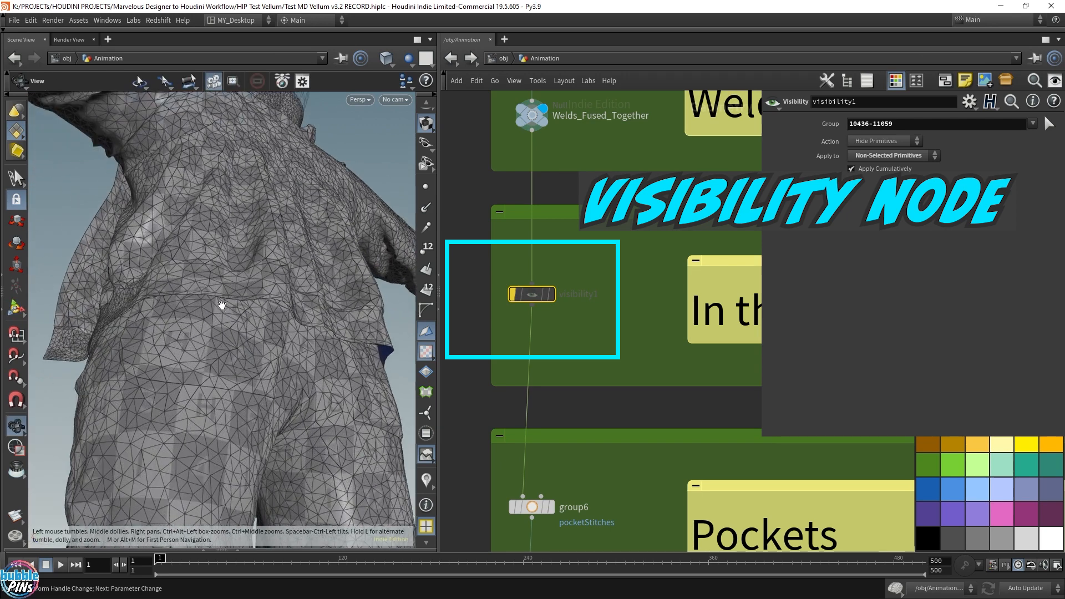
{"action": "left_click_drag", "start_coordinate": [276, 300], "coordinate": [296, 317], "text": "alt"}
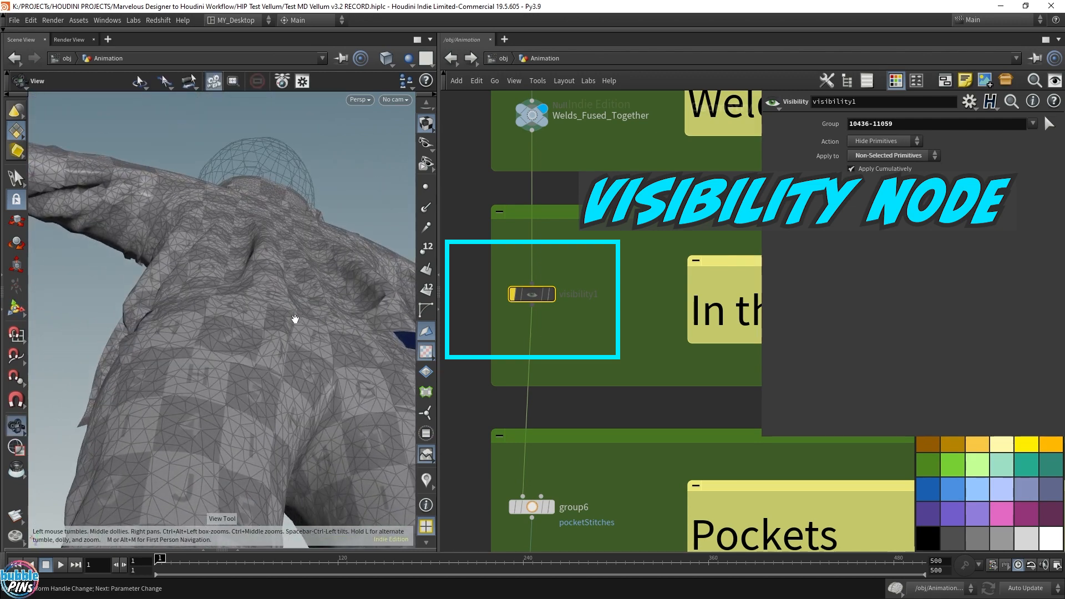
{"action": "left_click_drag", "start_coordinate": [228, 328], "coordinate": [138, 232]}
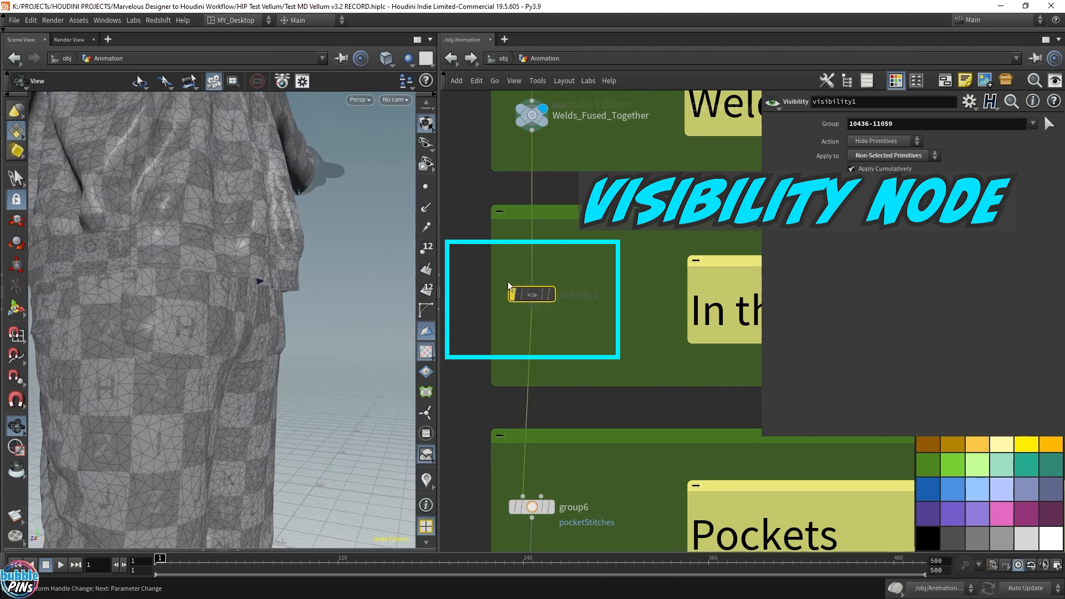
{"action": "key", "text": "Tab"}
{"action": "type", "text": "vis"}
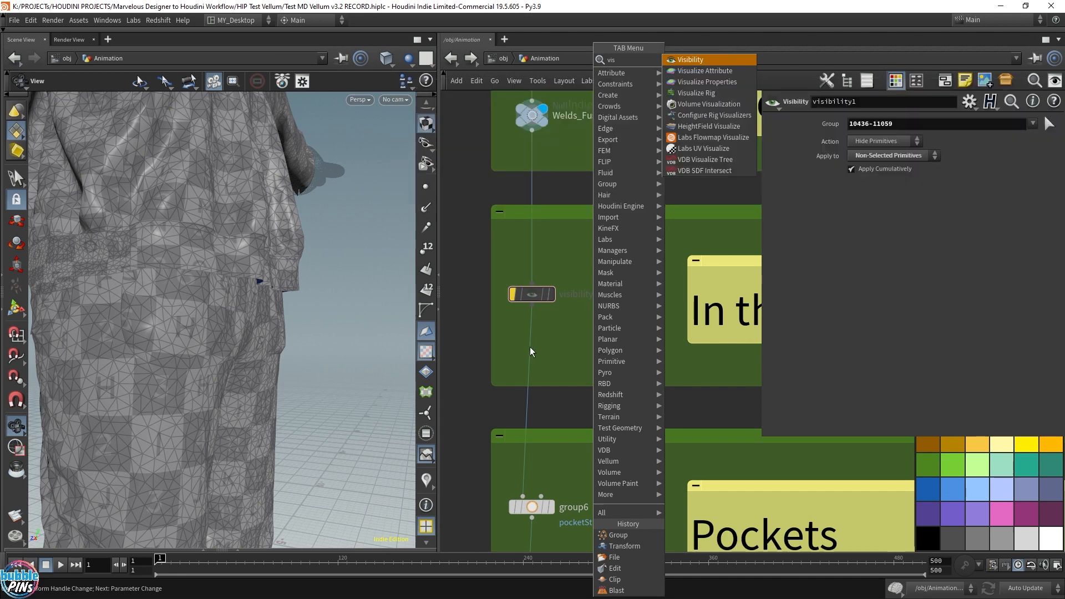
{"action": "left_click", "coordinate": [531, 348]}
Step: Enable the visibility1 node and display its output to isolate the two back pockets
{"action": "left_click", "coordinate": [514, 298]}
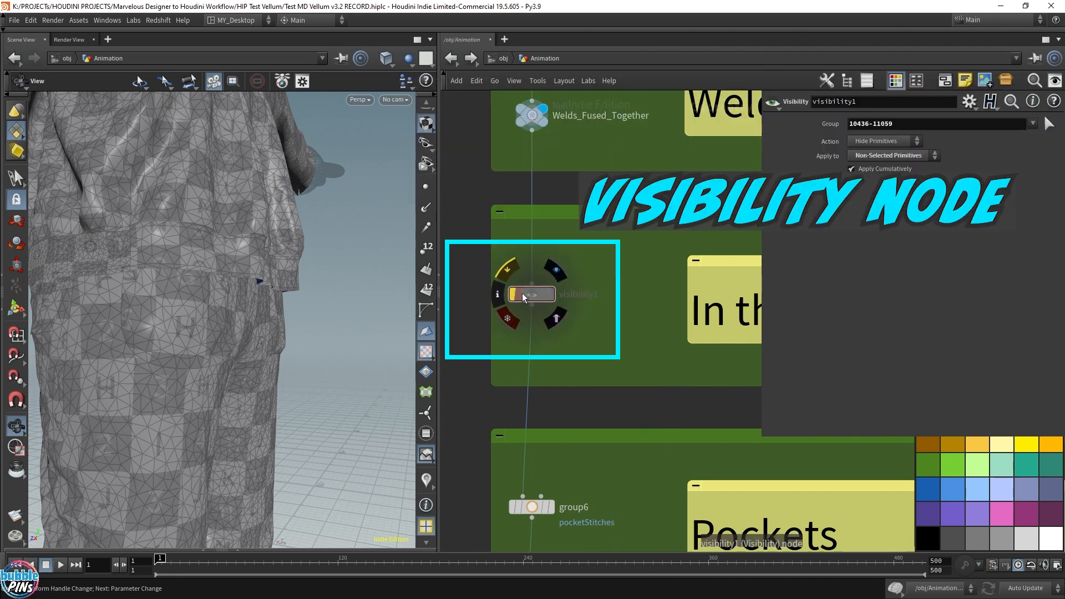
{"action": "left_click", "coordinate": [551, 294]}
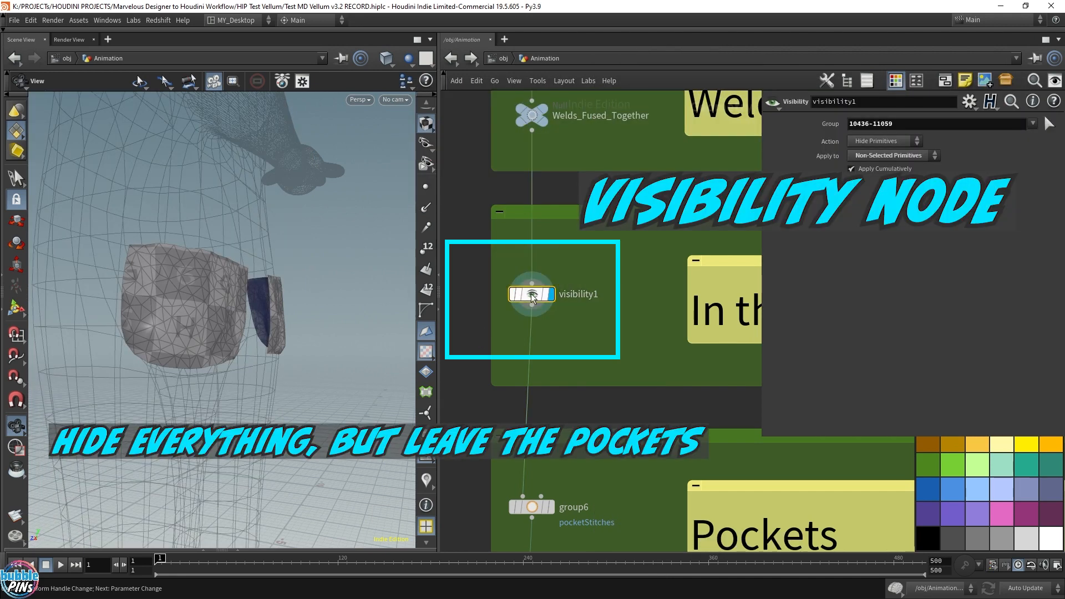
{"action": "left_click_drag", "start_coordinate": [322, 266], "coordinate": [234, 272]}
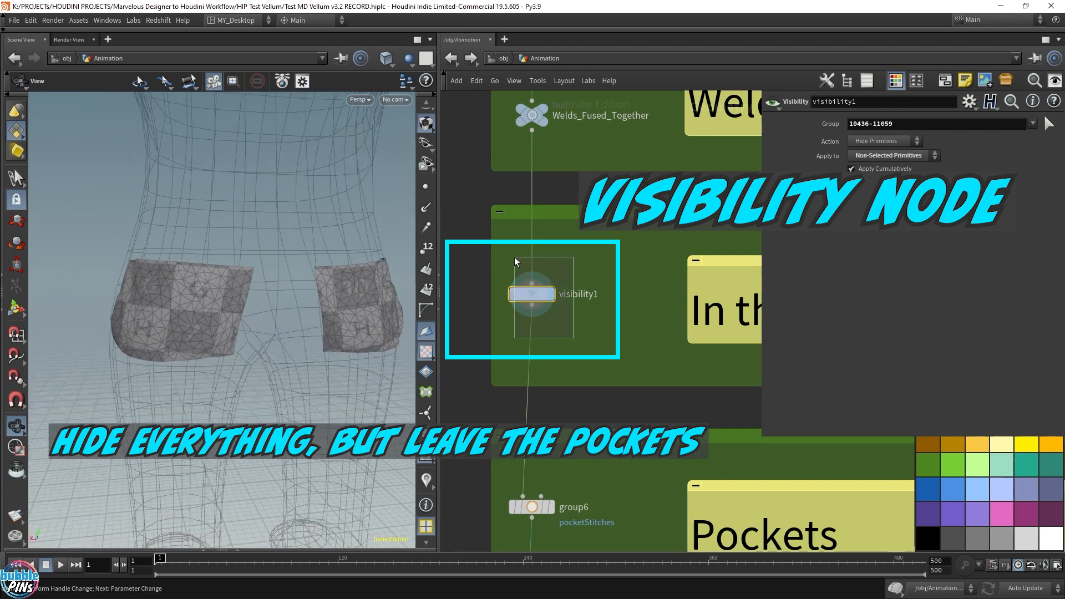
Step: Bypass the visibility1 node and display the group6 pocketStitches node on the full garment
{"action": "mouse_move", "coordinate": [514, 298]}
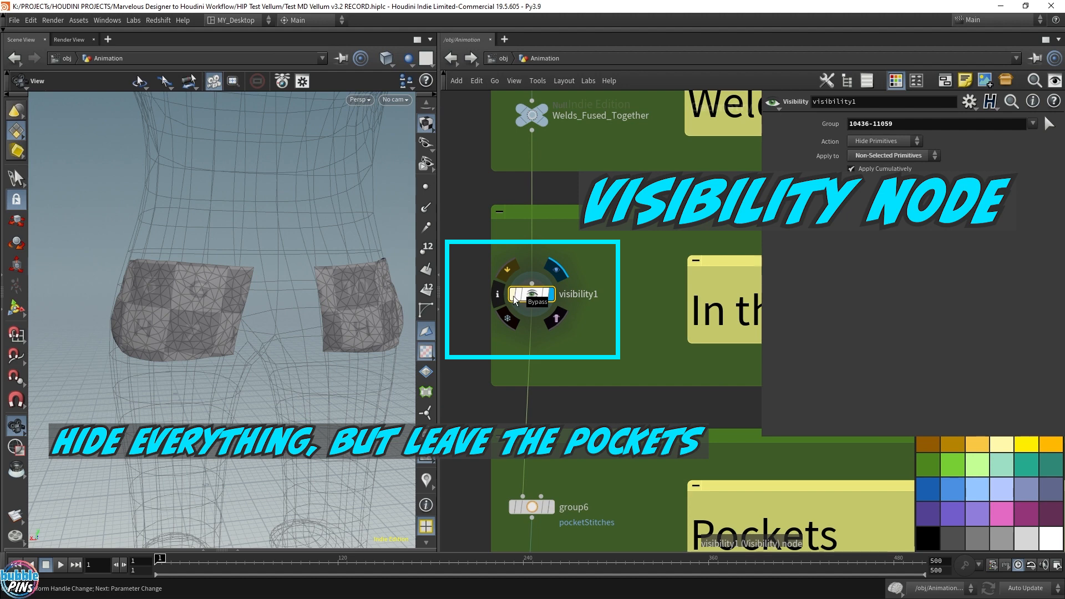
{"action": "left_click", "coordinate": [513, 297]}
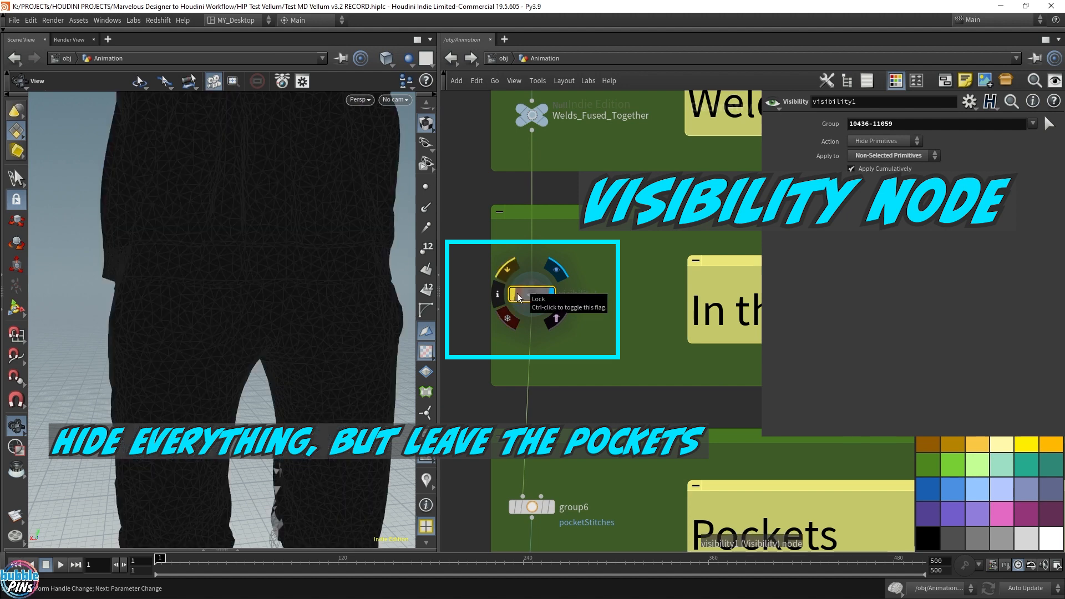
{"action": "scroll", "coordinate": [427, 189], "scroll_direction": "up", "scroll_amount": 4}
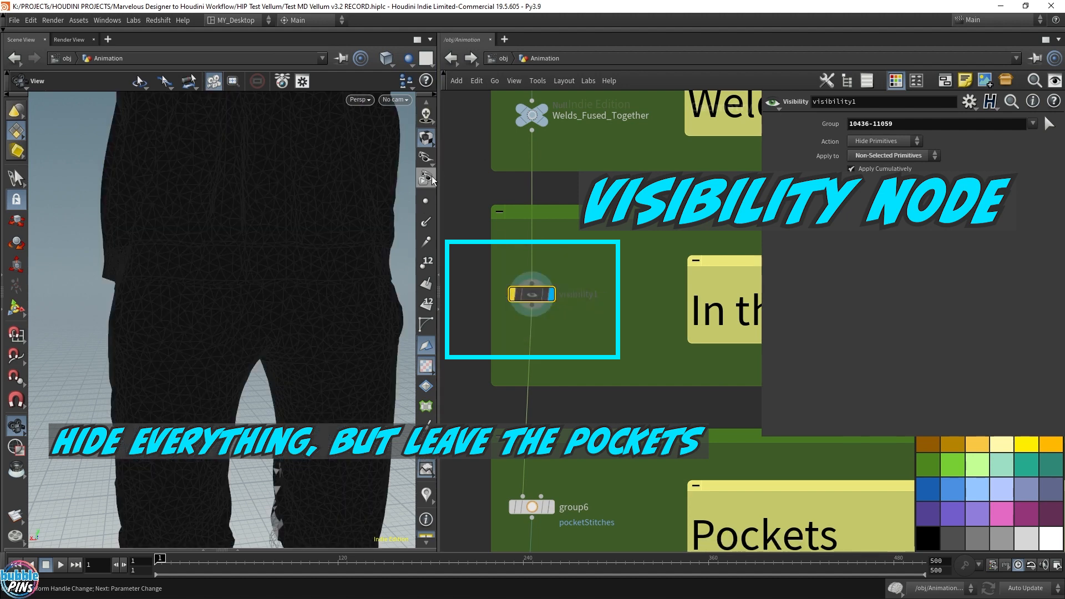
{"action": "scroll", "coordinate": [396, 222], "scroll_direction": "up", "scroll_amount": 4}
{"action": "left_click_drag", "start_coordinate": [383, 244], "coordinate": [383, 272]}
{"action": "scroll", "coordinate": [382, 272], "scroll_direction": "down", "scroll_amount": 3}
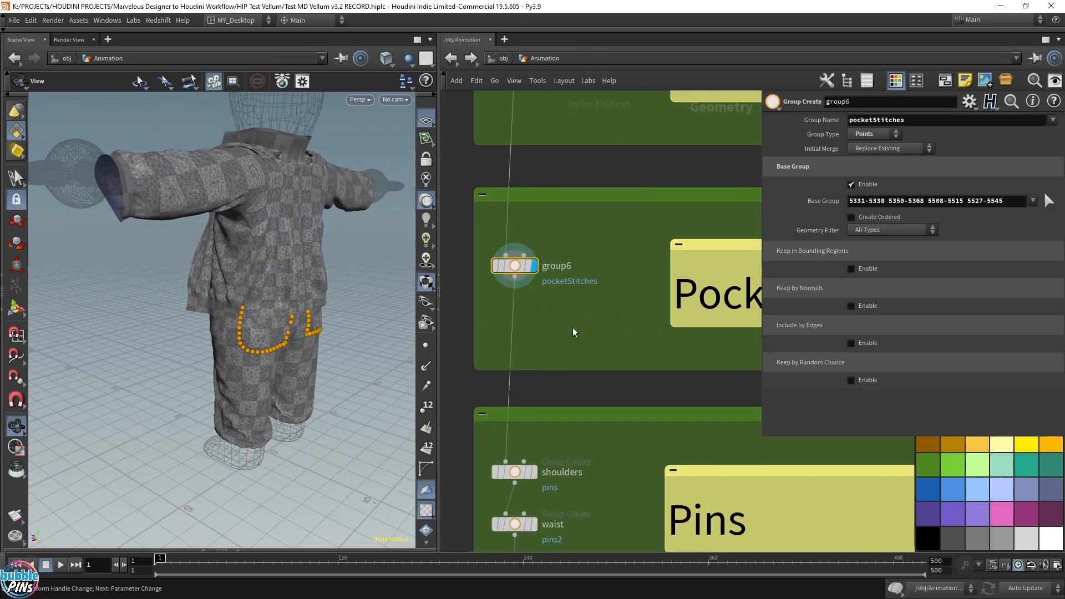
Step: Re-enable the visibility1 node and branch a new Group node from its output, beside group6
{"action": "middle_click_drag", "start_coordinate": [569, 326], "coordinate": [650, 458]}
{"action": "left_click", "coordinate": [575, 185]}
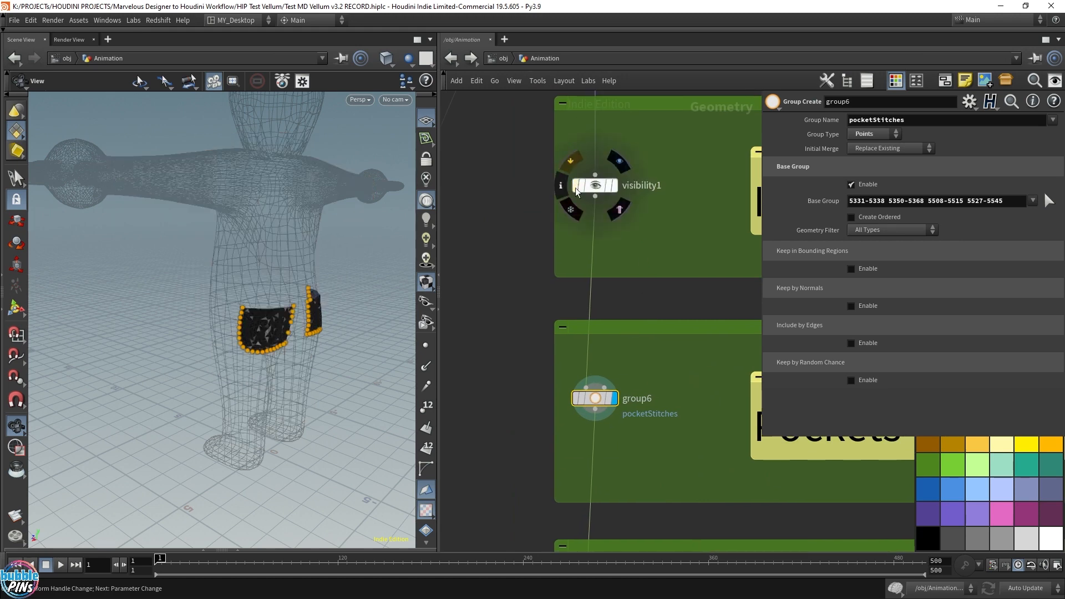
{"action": "left_click", "coordinate": [595, 197]}
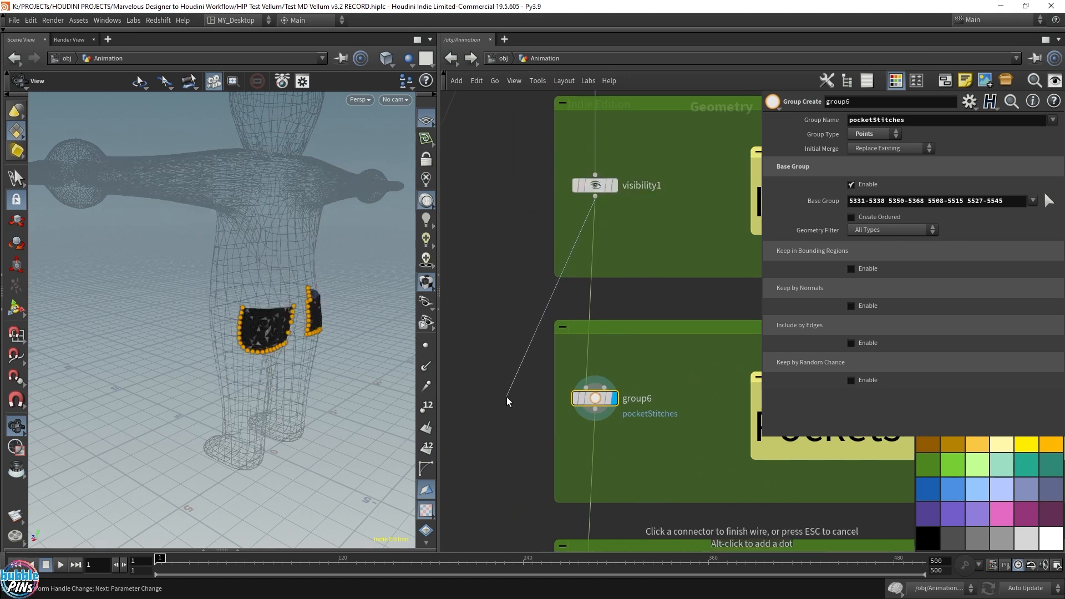
{"action": "key", "text": "Tab"}
{"action": "type", "text": "group"}
{"action": "key", "text": "Return"}
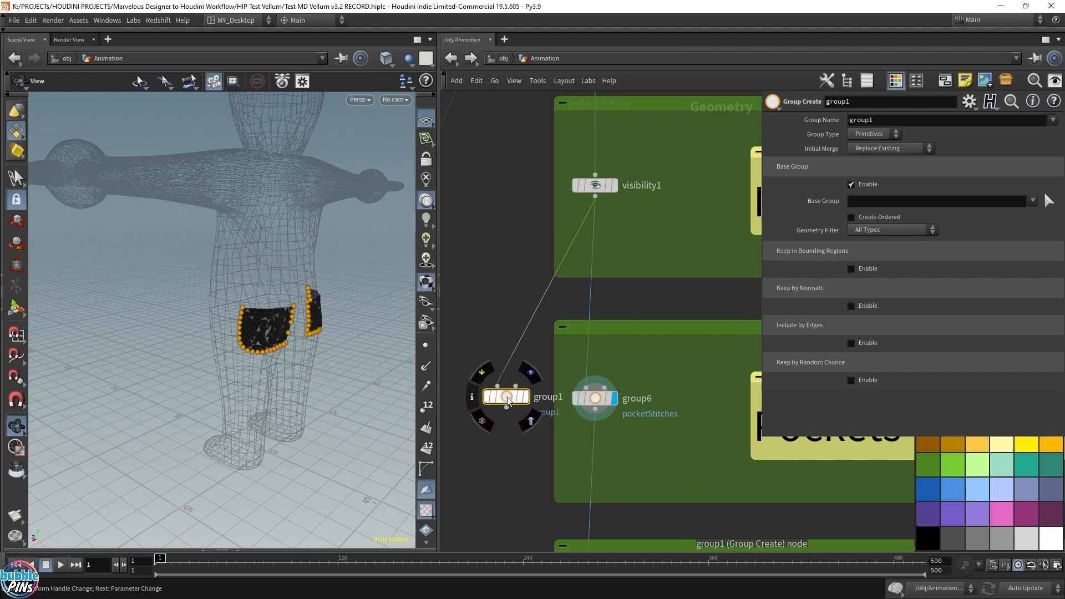
Step: Move the new group1 node farther from group6, display it and set its group type to Points
{"action": "left_click_drag", "start_coordinate": [507, 398], "coordinate": [470, 398]}
{"action": "left_click", "coordinate": [486, 400]}
{"action": "middle_click_drag", "start_coordinate": [505, 352], "coordinate": [569, 344]}
{"action": "left_click", "coordinate": [871, 134]}
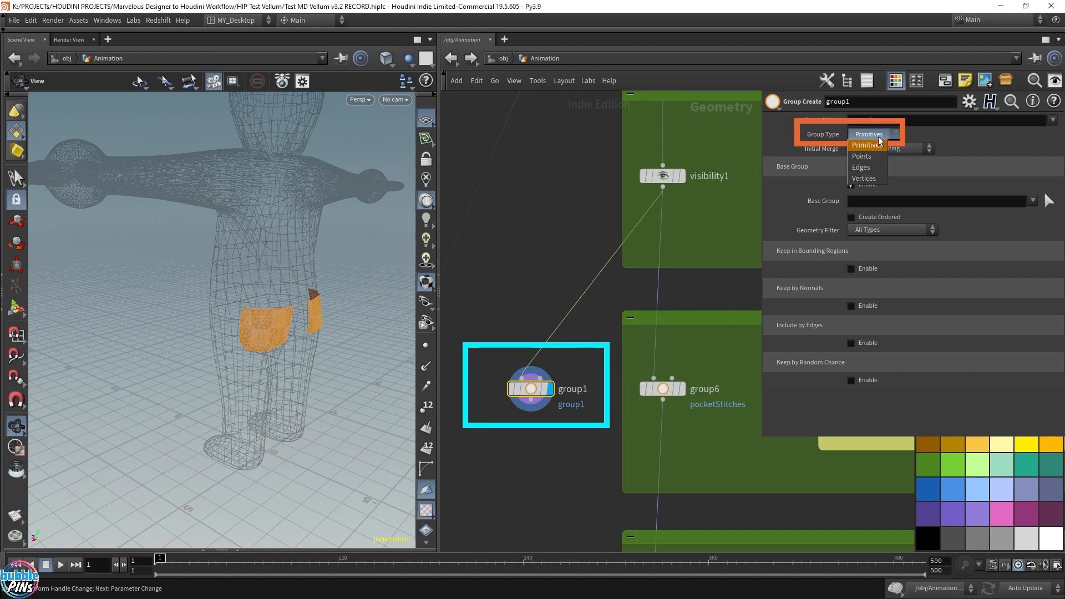
{"action": "left_click", "coordinate": [863, 157]}
{"action": "left_click", "coordinate": [1049, 201]}
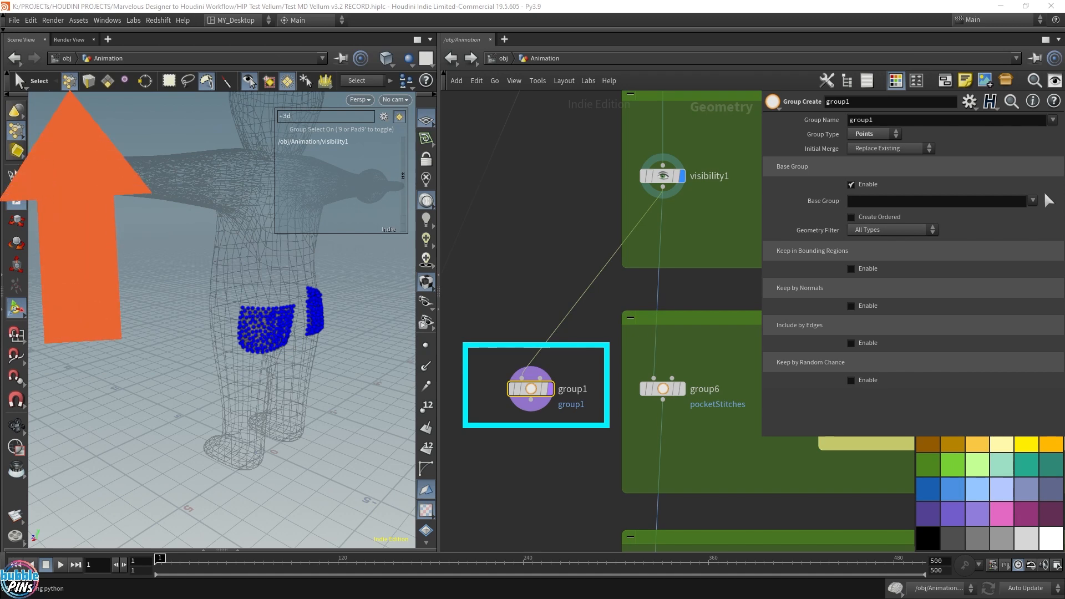
{"action": "left_click_drag", "start_coordinate": [377, 322], "coordinate": [311, 324]}
{"action": "scroll", "coordinate": [314, 314], "scroll_direction": "up", "scroll_amount": 6}
{"action": "right_click_drag", "start_coordinate": [311, 324], "coordinate": [355, 307]}
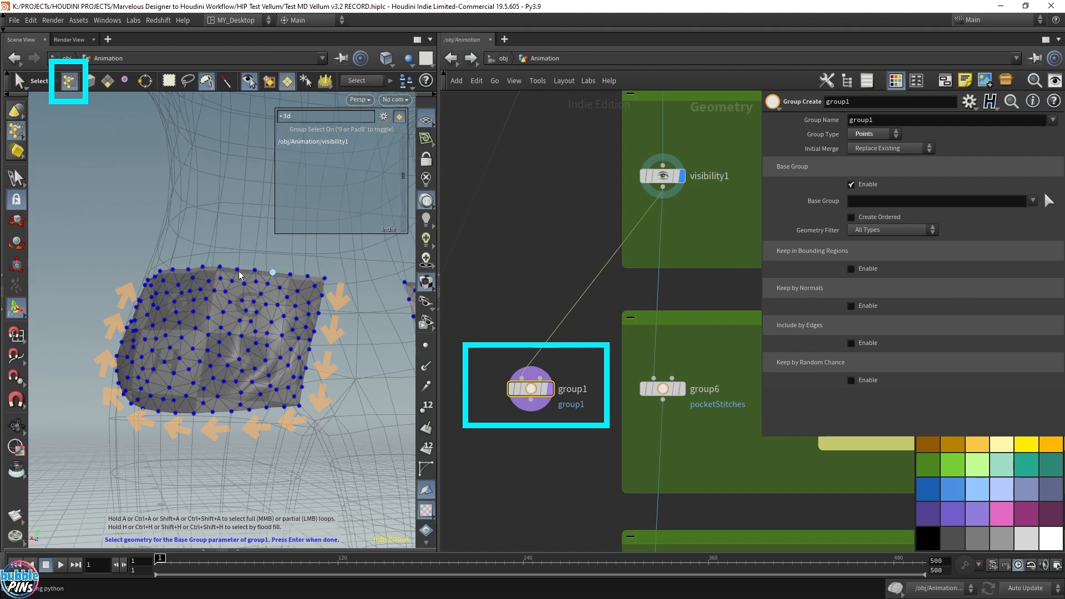
{"action": "mouse_move", "coordinate": [188, 260]}
{"action": "left_mouse_down", "text": "alt"}
{"action": "mouse_move", "coordinate": [221, 300]}
{"action": "mouse_move", "coordinate": [184, 252]}
{"action": "left_mouse_up", "text": "alt"}
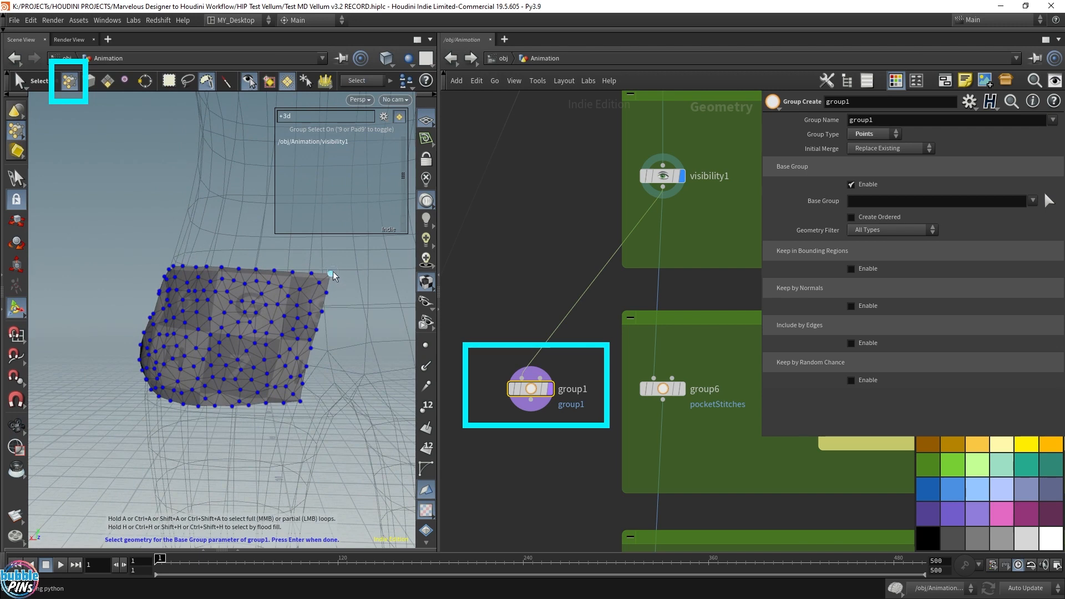
{"action": "key", "text": "Escape"}
Step: Switch to box selection of points and remove the 3D connected group selection, clearing the +3d filter
{"action": "left_click", "coordinate": [24, 180]}
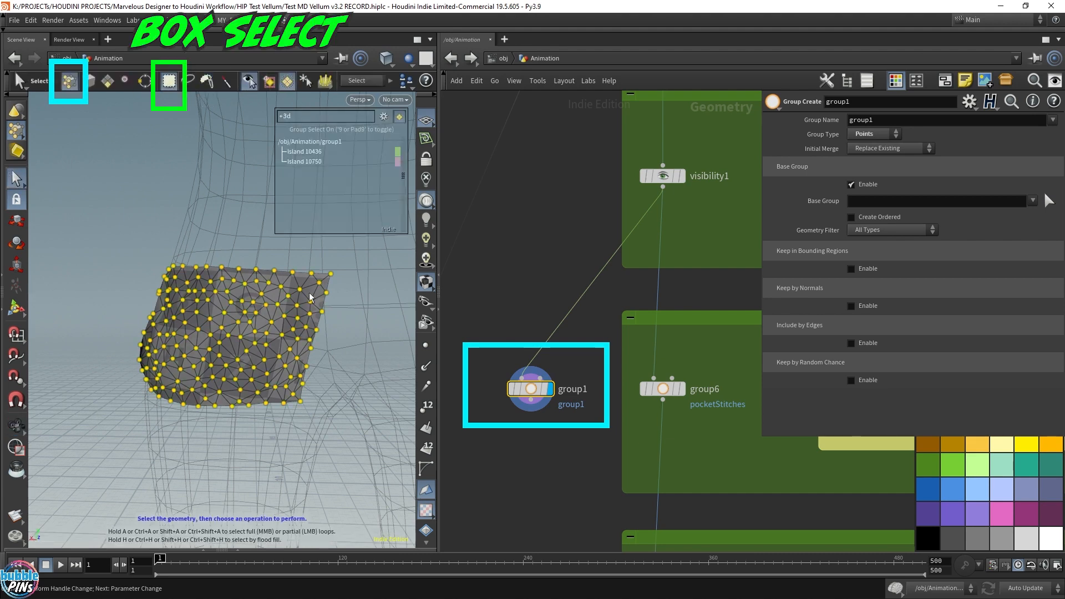
{"action": "left_click", "coordinate": [299, 118]}
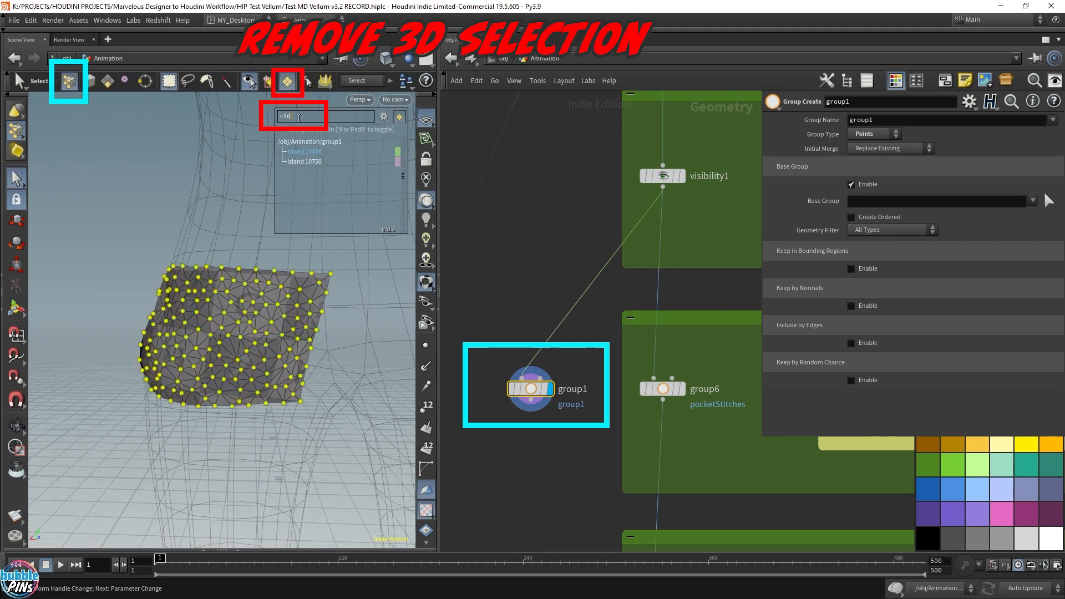
{"action": "key", "text": "BackSpace"}
{"action": "key", "text": "BackSpace"}
{"action": "key", "text": "BackSpace"}
{"action": "left_click", "coordinate": [288, 84]}
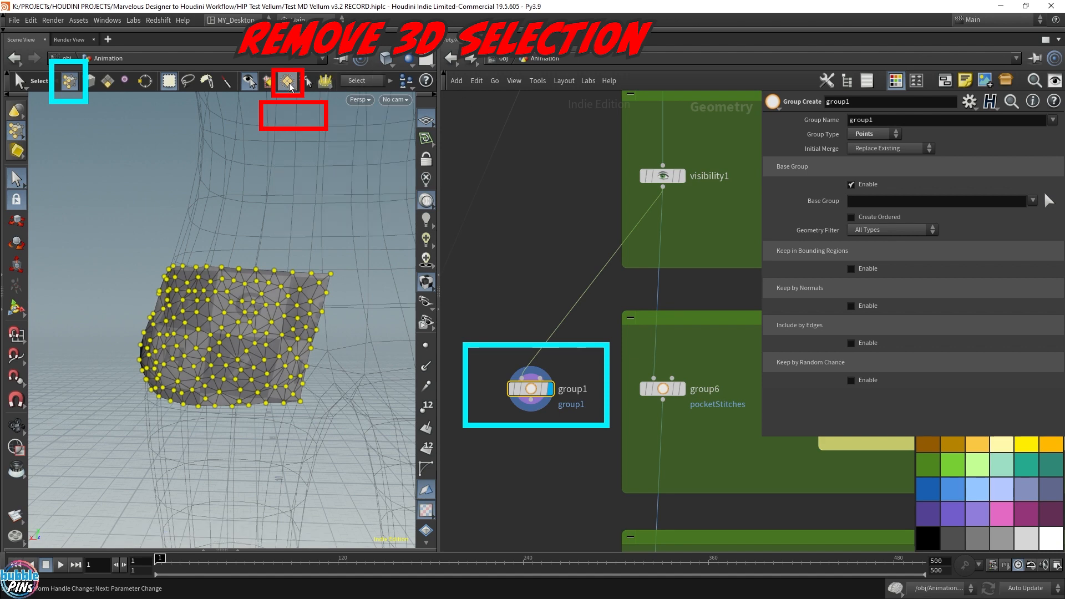
Step: Select the pocket's upper corner point and the run of outline points along that side edge to the lower corner
{"action": "left_click", "coordinate": [331, 275]}
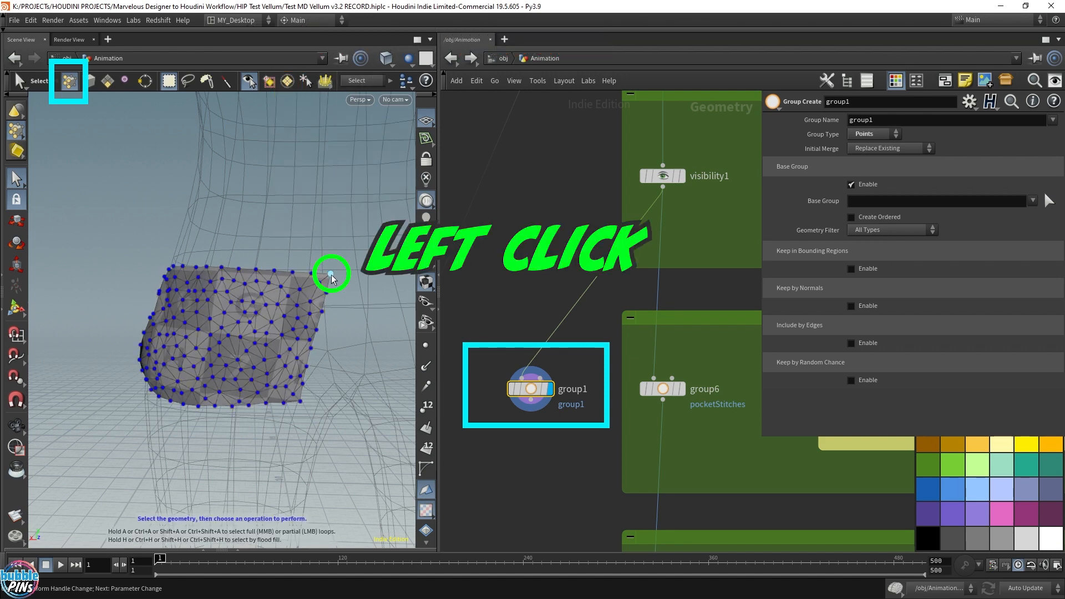
{"action": "left_click", "coordinate": [331, 274]}
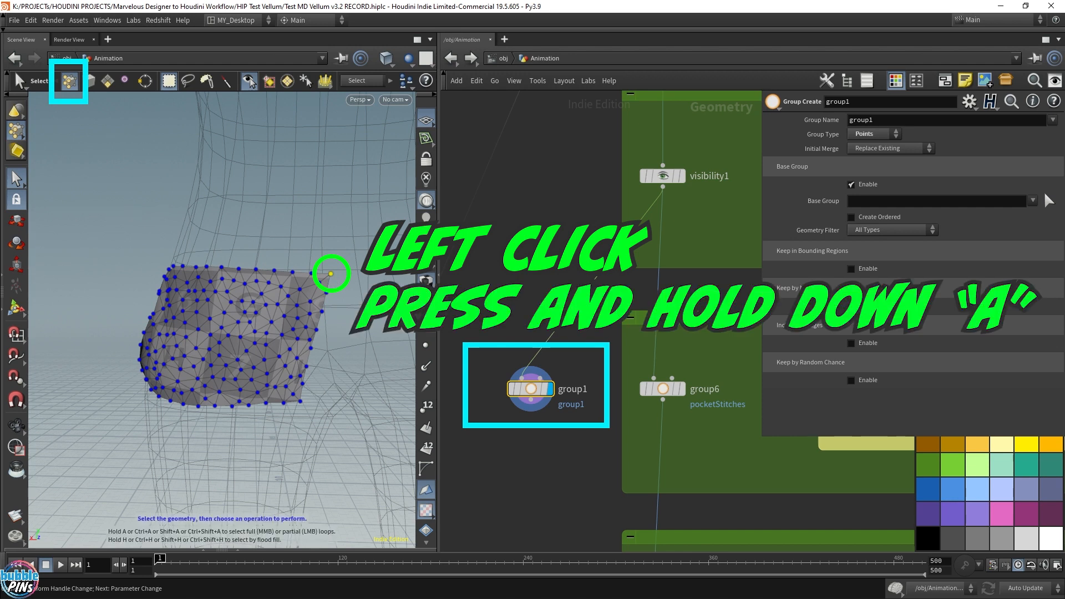
{"action": "key", "text": "a"}
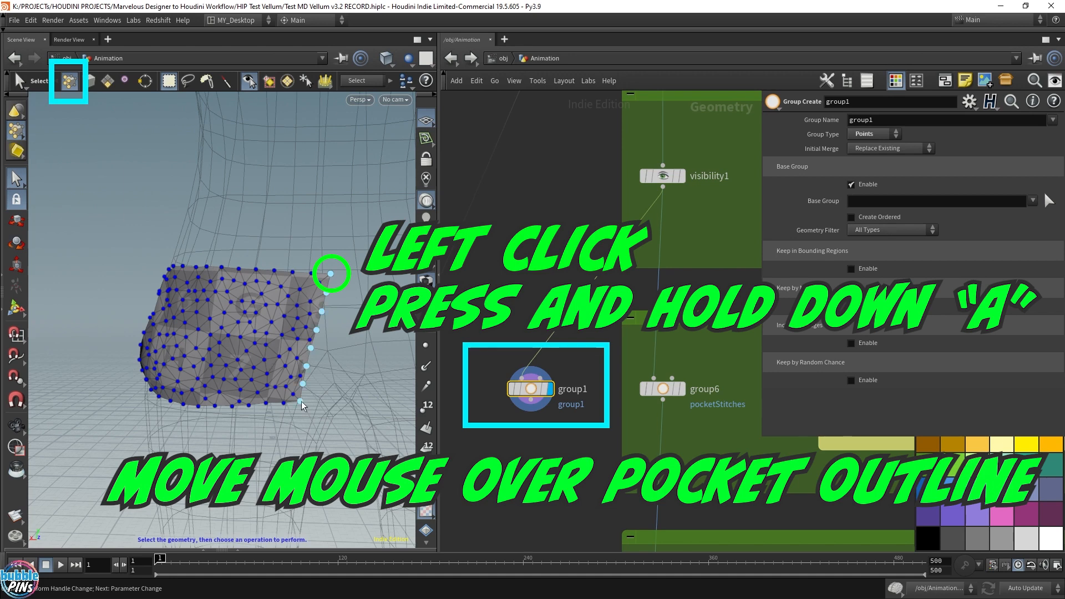
{"action": "left_click", "coordinate": [168, 268]}
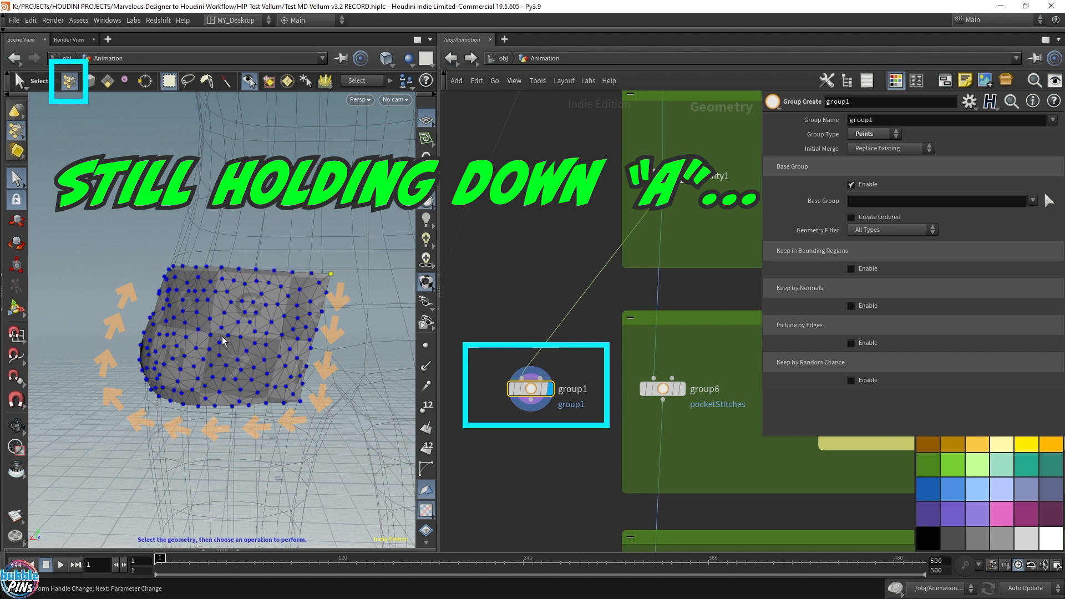
{"action": "left_click", "coordinate": [300, 404]}
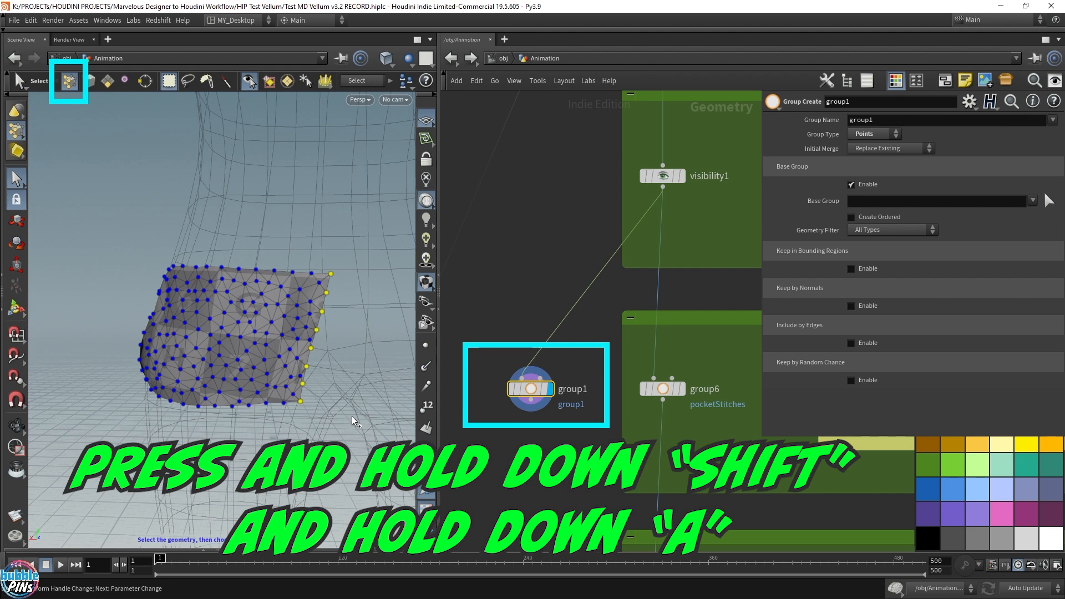
Step: Extend the point selection along the pocket's curved lower edge and up the opposite side edge to the upper corner
{"action": "left_click_drag", "start_coordinate": [256, 414], "coordinate": [709, 411], "text": "alt"}
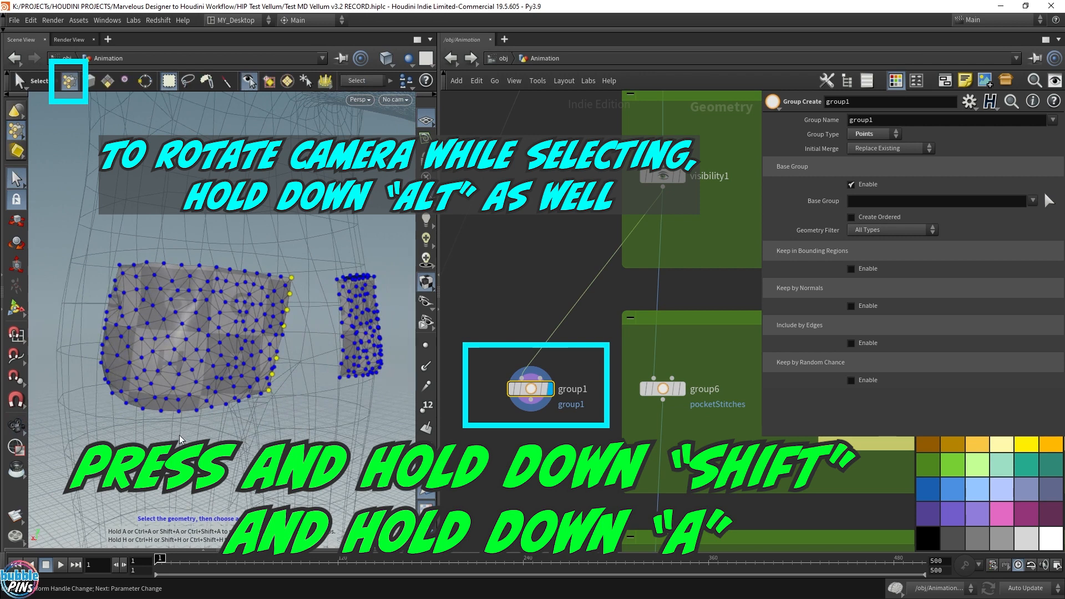
{"action": "key", "text": "shift+a"}
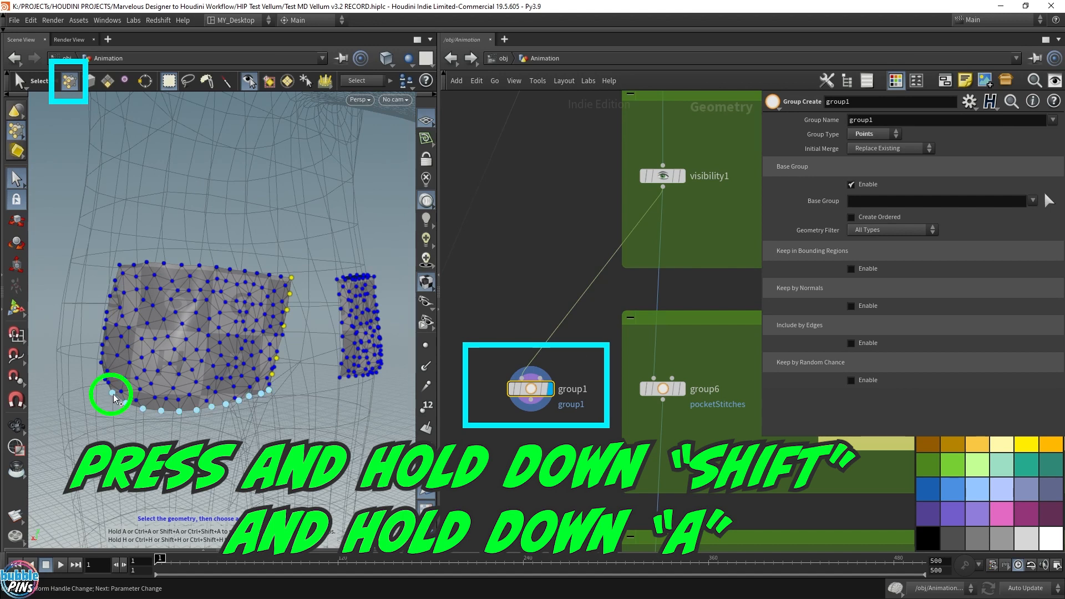
{"action": "left_click", "coordinate": [115, 398], "text": "shift"}
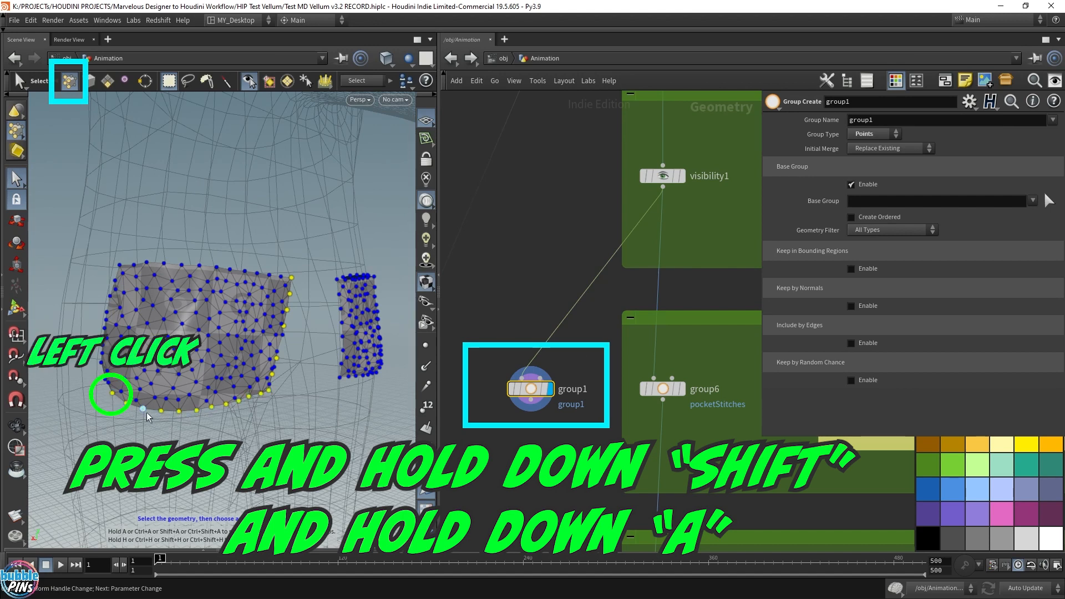
{"action": "mouse_move", "coordinate": [314, 452]}
{"action": "left_mouse_down", "text": "alt"}
{"action": "mouse_move", "coordinate": [253, 421]}
{"action": "mouse_move", "coordinate": [314, 446]}
{"action": "left_mouse_up", "text": "alt"}
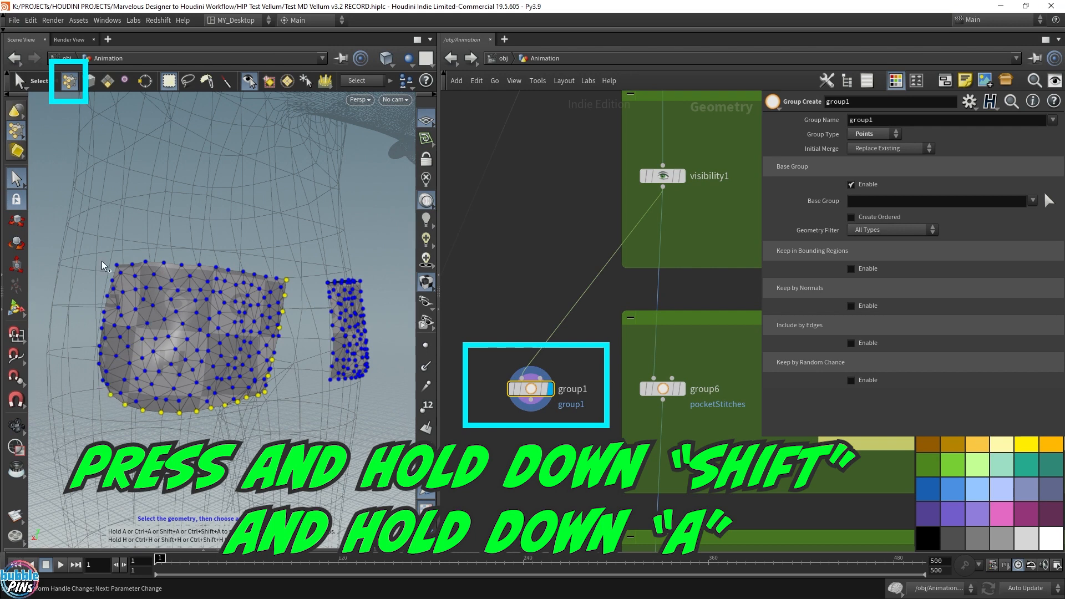
{"action": "left_click", "coordinate": [115, 268], "text": "shift"}
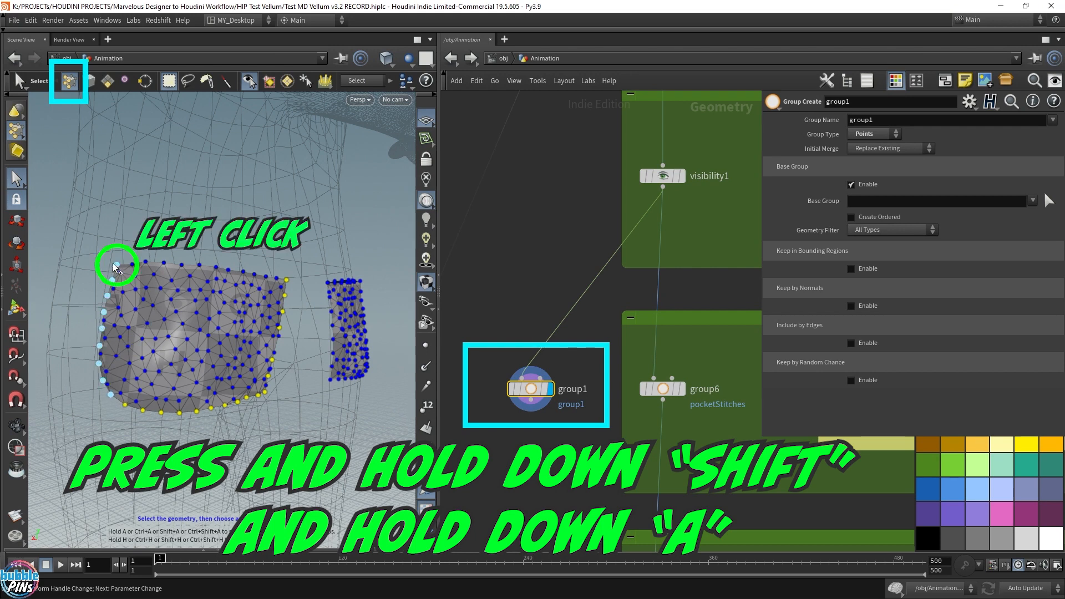
{"action": "left_click", "coordinate": [115, 268], "text": "shift"}
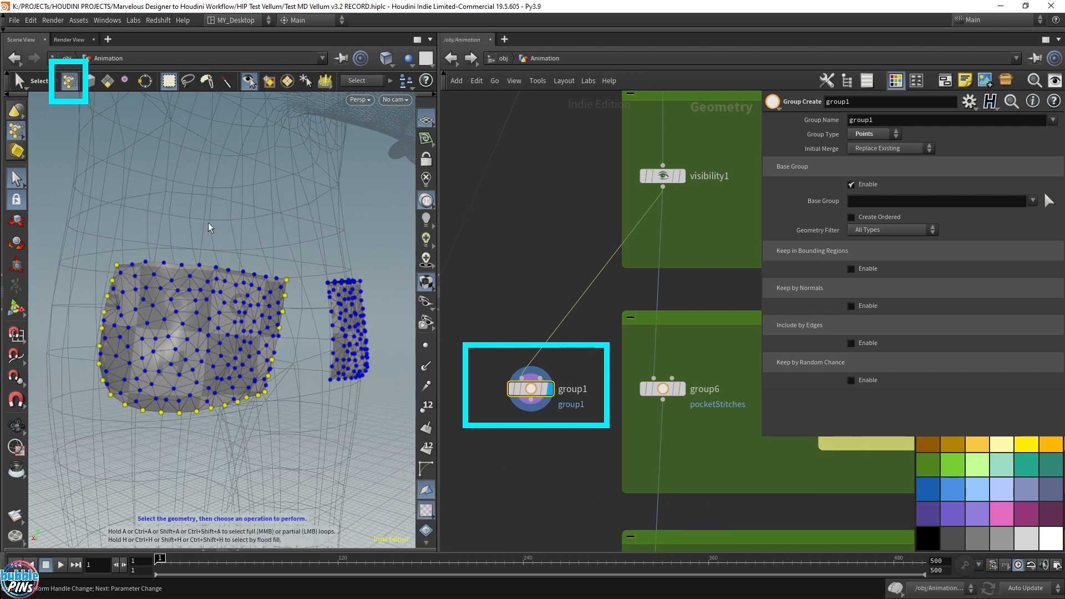
Step: Try to apply the selected pocket outline points to group1's Base Group
{"action": "mouse_move", "coordinate": [210, 227]}
{"action": "left_mouse_down", "text": "alt"}
{"action": "mouse_move", "coordinate": [240, 215]}
{"action": "mouse_move", "coordinate": [325, 219]}
{"action": "mouse_move", "coordinate": [195, 214]}
{"action": "left_mouse_up", "text": "alt"}
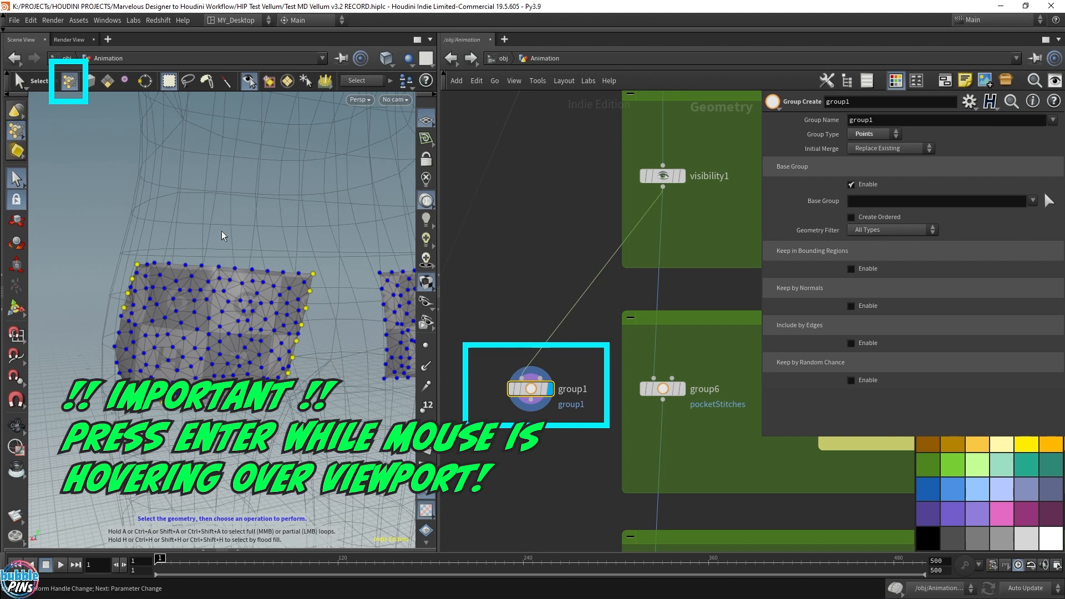
{"action": "key", "text": "Return"}
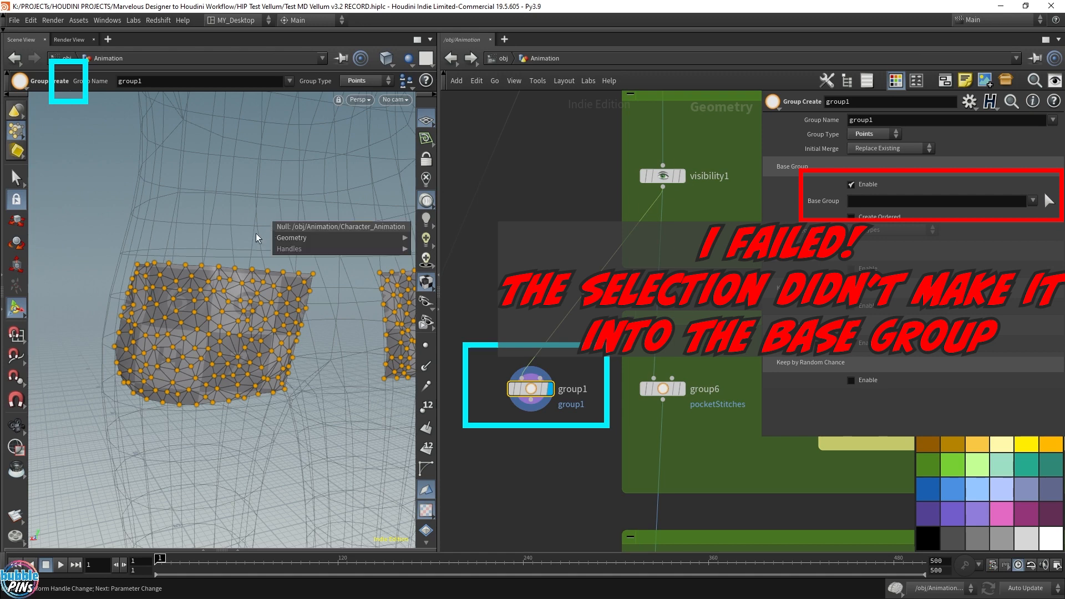
{"action": "key", "text": "Escape"}
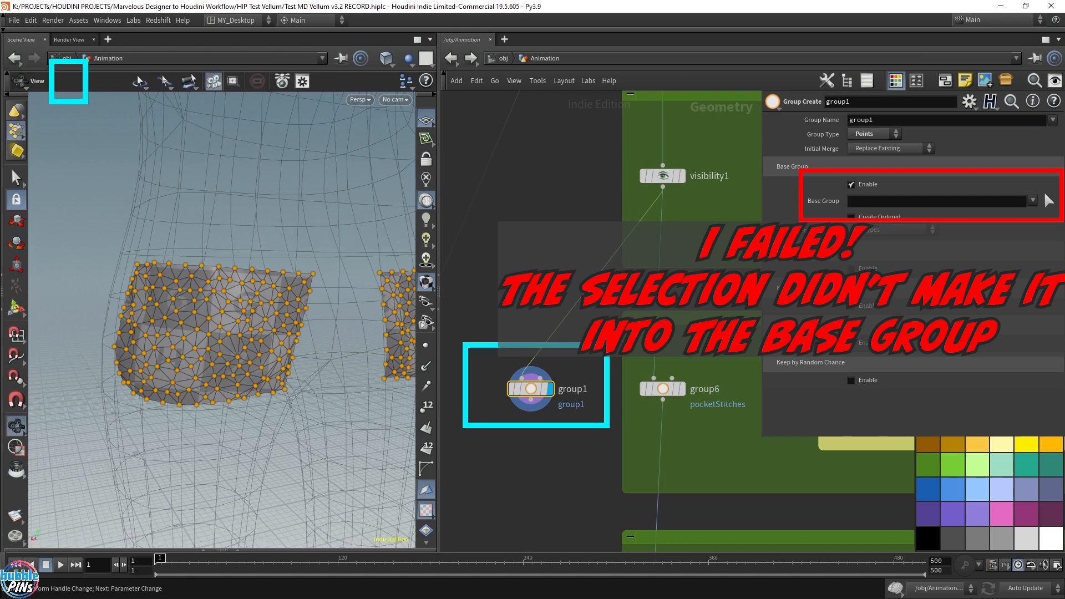
{"action": "left_click", "coordinate": [1049, 203]}
{"action": "key", "text": "Escape"}
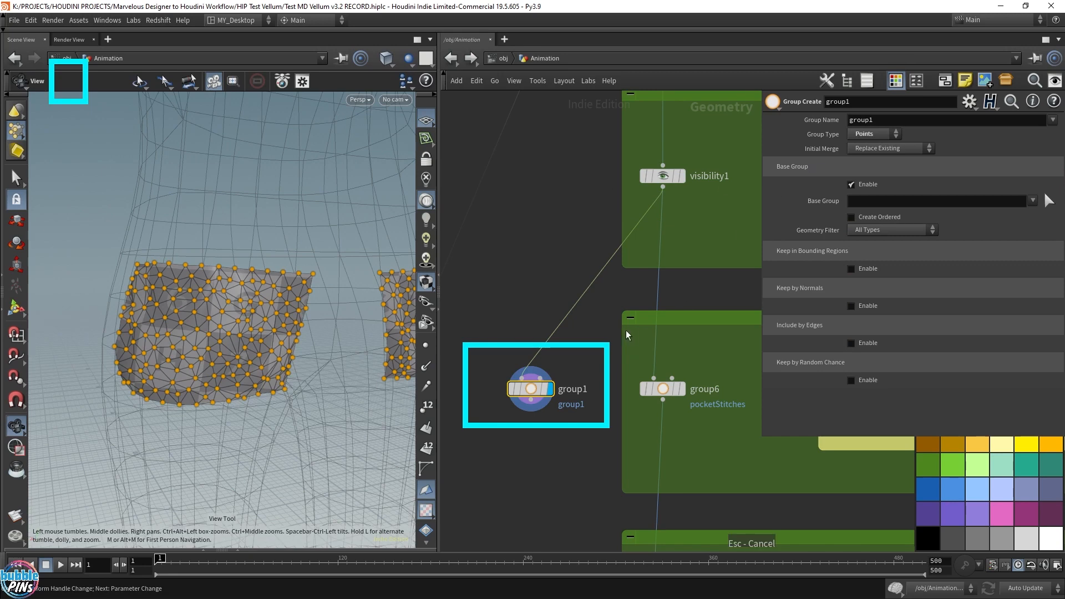
{"action": "left_click_drag", "start_coordinate": [480, 295], "coordinate": [566, 473]}
{"action": "left_click", "coordinate": [1048, 201]}
{"action": "left_click", "coordinate": [286, 389]}
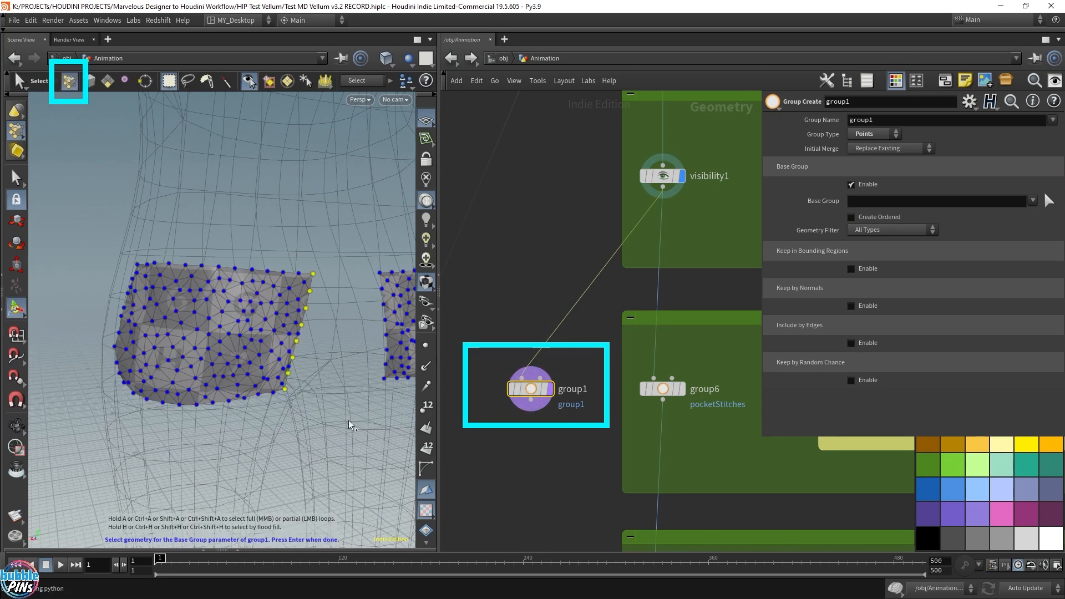
{"action": "left_click", "coordinate": [126, 382]}
{"action": "left_click", "coordinate": [136, 265]}
{"action": "key", "text": "Return"}
{"action": "mouse_move", "coordinate": [207, 238]}
{"action": "left_mouse_down"}
{"action": "mouse_move", "coordinate": [276, 237]}
{"action": "mouse_move", "coordinate": [209, 238]}
{"action": "left_mouse_up"}
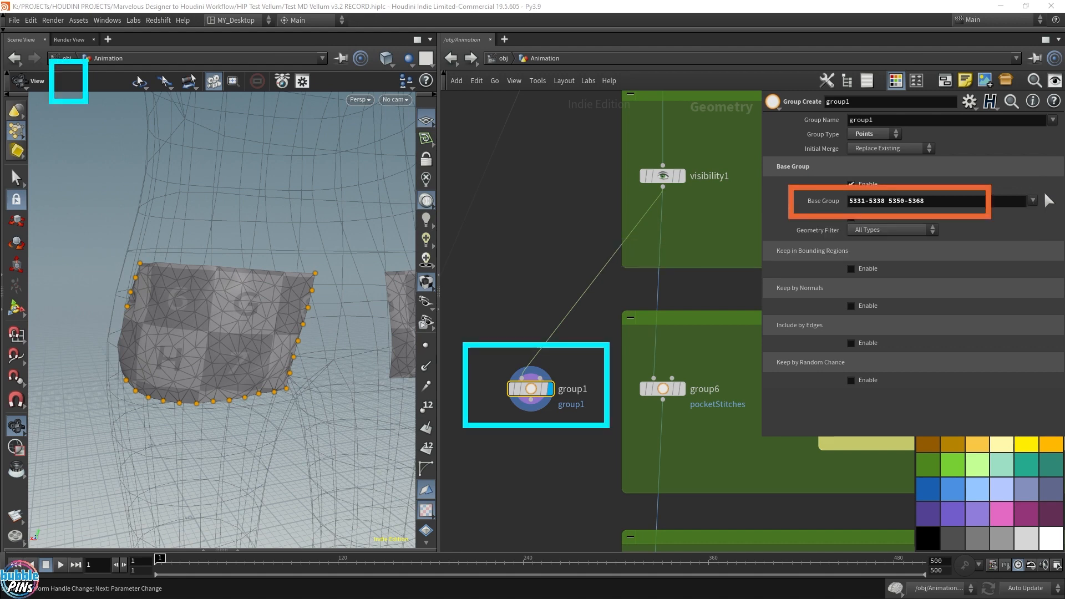
Step: Delete the group1 node and display group6 to view the pocketStitches points on both back pockets
{"action": "key", "text": "Delete"}
{"action": "left_click", "coordinate": [663, 388]}
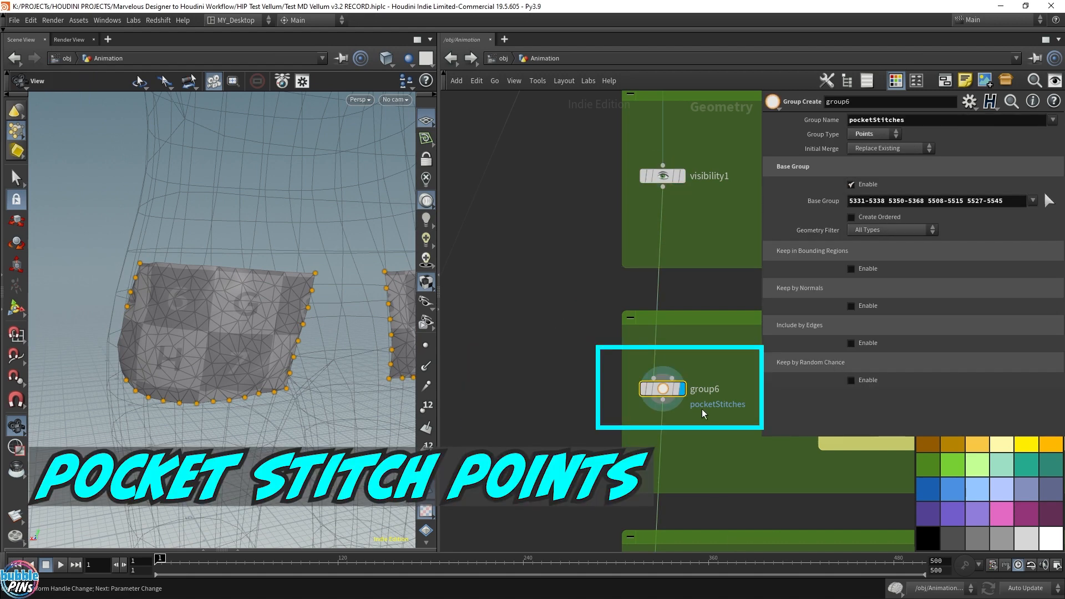
{"action": "left_click_drag", "start_coordinate": [274, 287], "coordinate": [267, 305]}
{"action": "scroll", "coordinate": [272, 308], "scroll_direction": "down", "scroll_amount": 2}
{"action": "scroll", "coordinate": [376, 321], "scroll_direction": "down", "scroll_amount": 4}
{"action": "left_click_drag", "start_coordinate": [376, 322], "coordinate": [389, 342]}
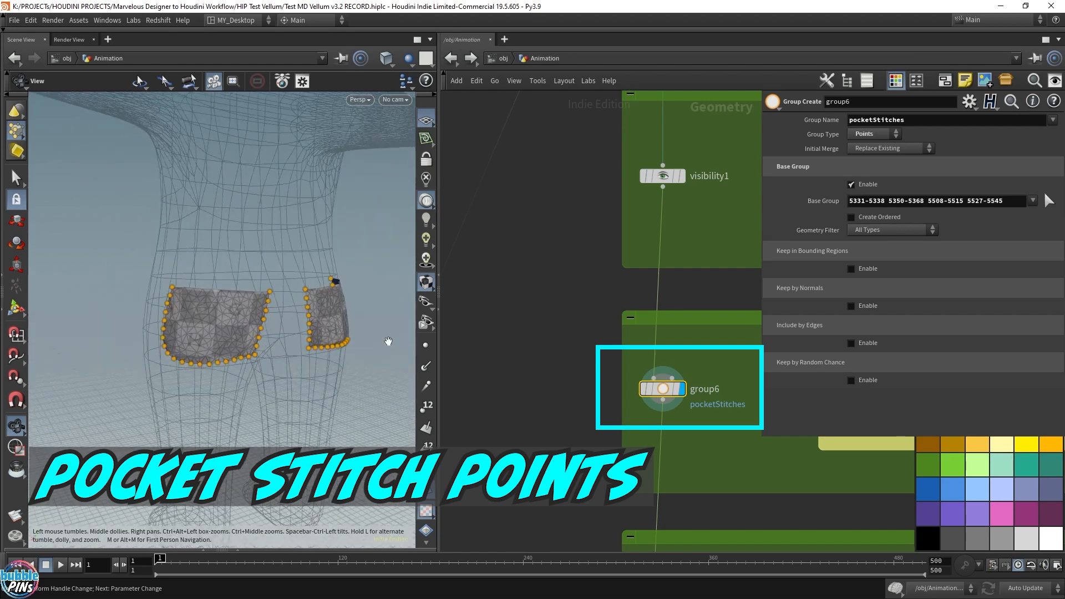
Step: Bypass the visibility1 node to bring back the rest of the clothing
{"action": "left_click_drag", "start_coordinate": [710, 217], "coordinate": [658, 152]}
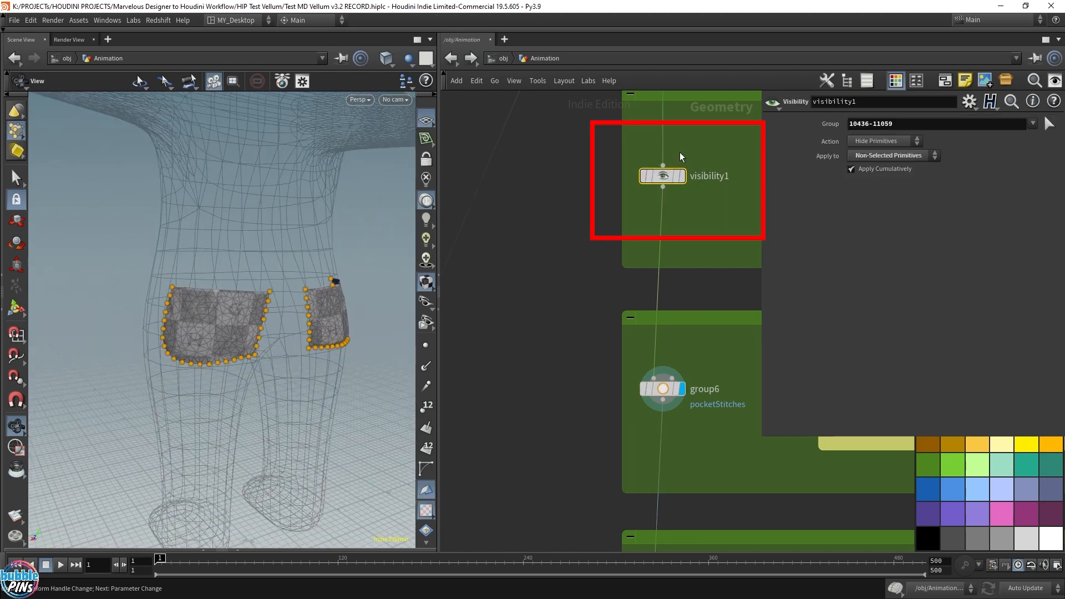
{"action": "left_click", "coordinate": [645, 178]}
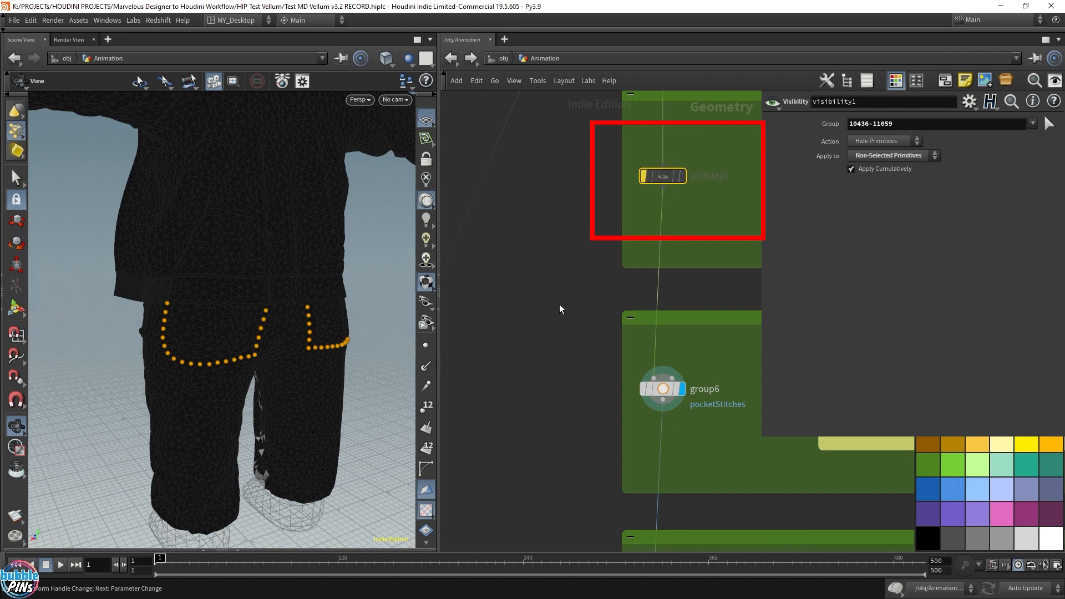
Step: Bypass the five pin group nodes: shoulders, waist, groupexpand1, ankle and groupexpand2
{"action": "scroll", "coordinate": [521, 245], "scroll_direction": "down", "scroll_amount": 4}
{"action": "scroll", "coordinate": [586, 243], "scroll_direction": "up", "scroll_amount": 4}
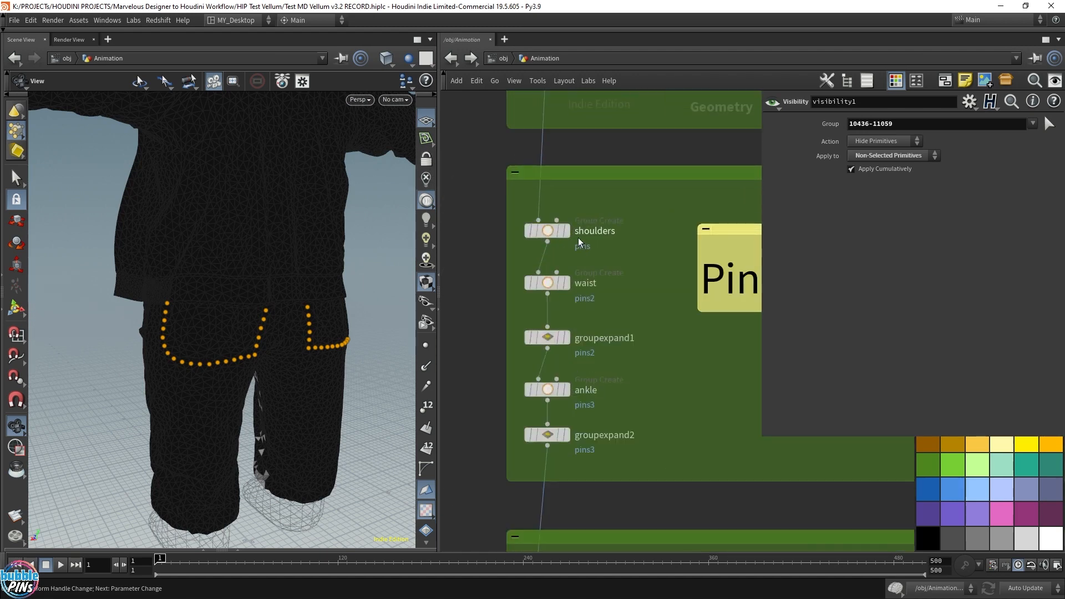
{"action": "mouse_move", "coordinate": [570, 236]}
{"action": "scroll", "coordinate": [571, 231], "scroll_direction": "up", "scroll_amount": 1}
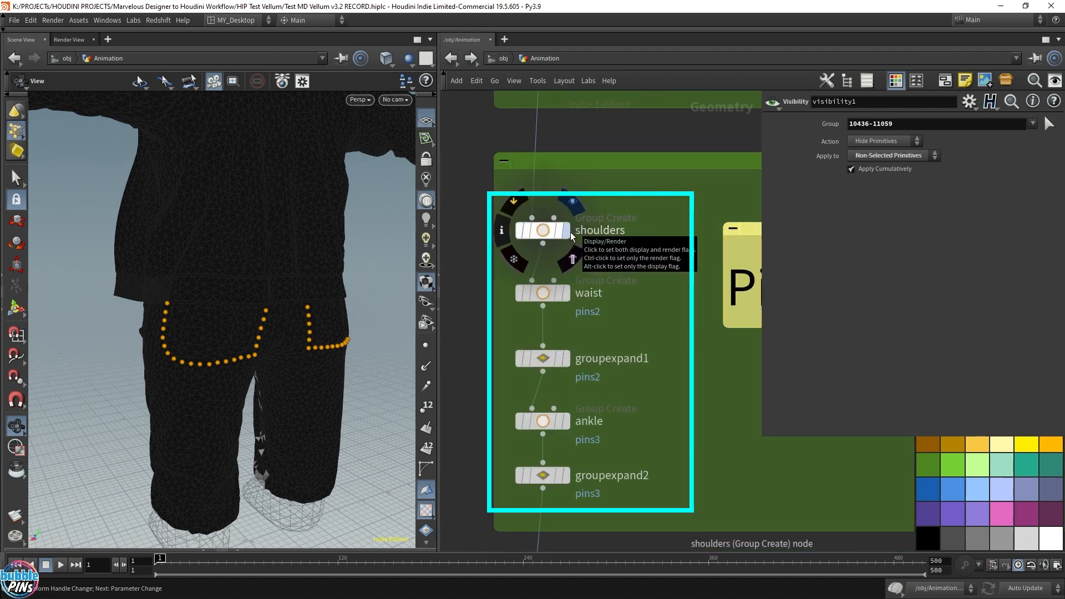
{"action": "left_click_drag", "start_coordinate": [214, 333], "coordinate": [224, 309]}
{"action": "scroll", "coordinate": [247, 325], "scroll_direction": "down", "scroll_amount": 10}
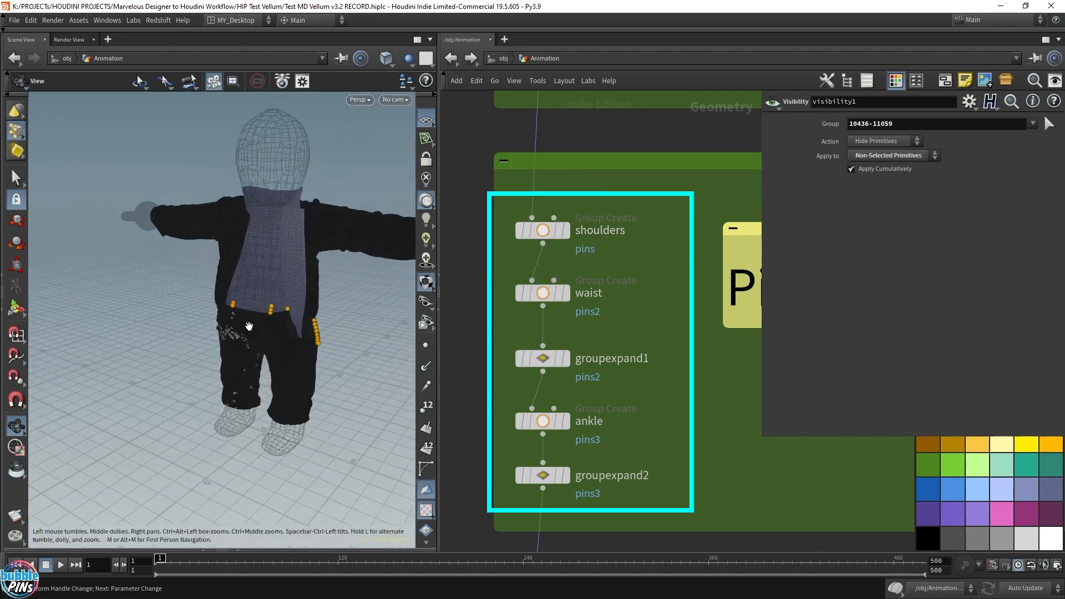
{"action": "left_click_drag", "start_coordinate": [617, 305], "coordinate": [514, 493]}
{"action": "left_click", "coordinate": [520, 229]}
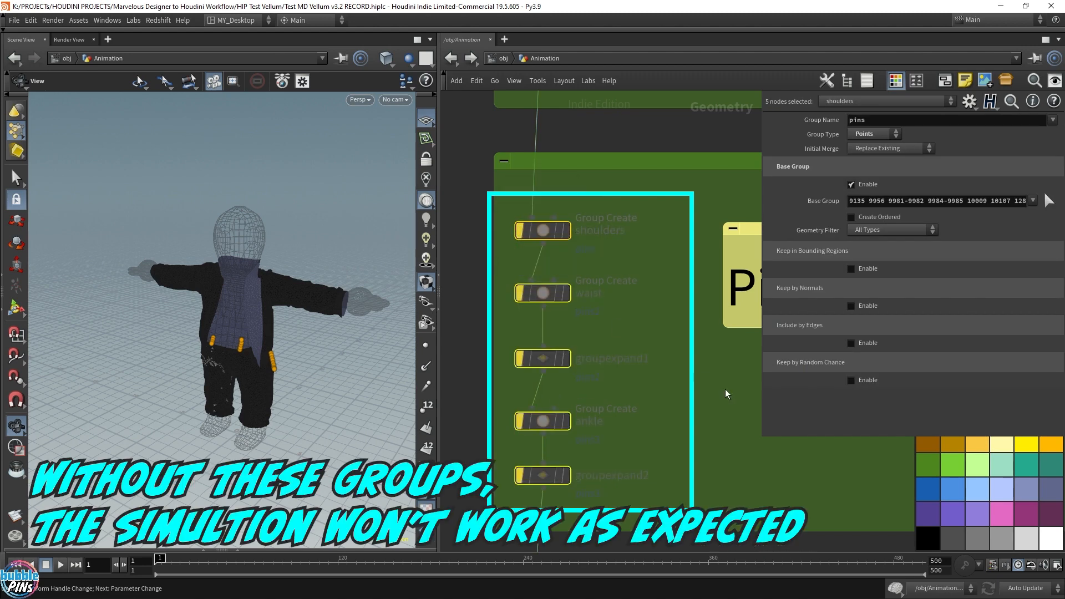
{"action": "left_click", "coordinate": [682, 394]}
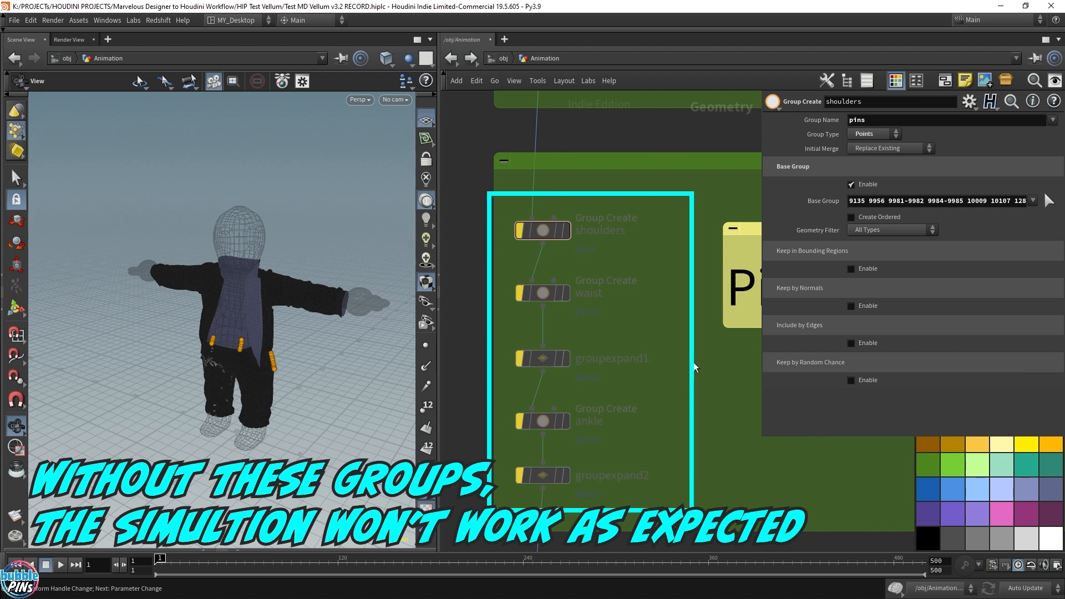
Step: Display and select the groupexpand2 node, the last pin node above vellumcloth1
{"action": "scroll", "coordinate": [637, 376], "scroll_direction": "down", "scroll_amount": 6}
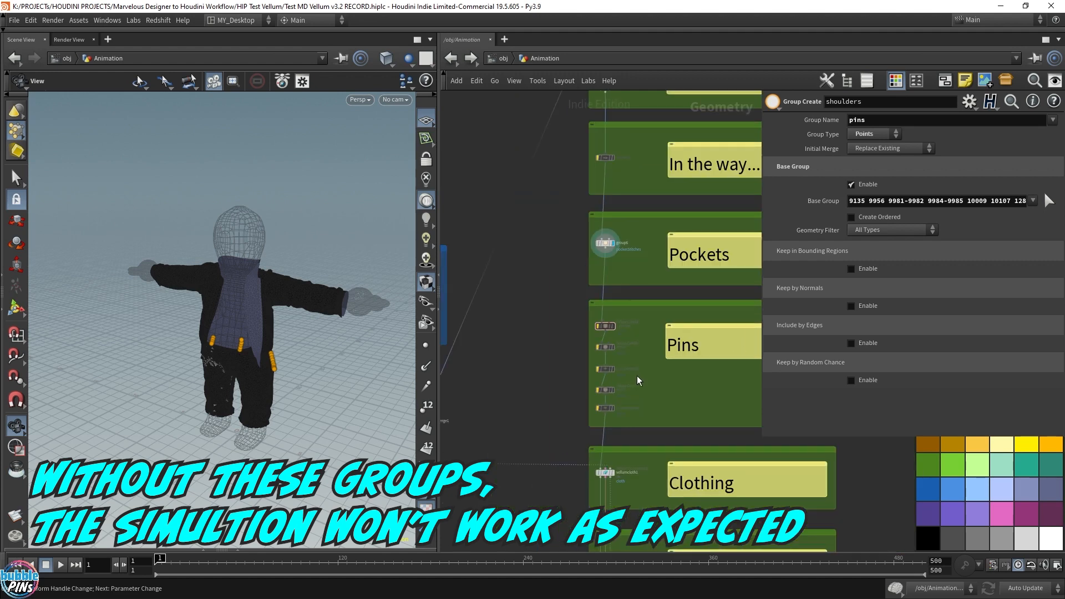
{"action": "middle_click_drag", "start_coordinate": [658, 403], "coordinate": [642, 191]}
{"action": "scroll", "coordinate": [596, 254], "scroll_direction": "up", "scroll_amount": 5}
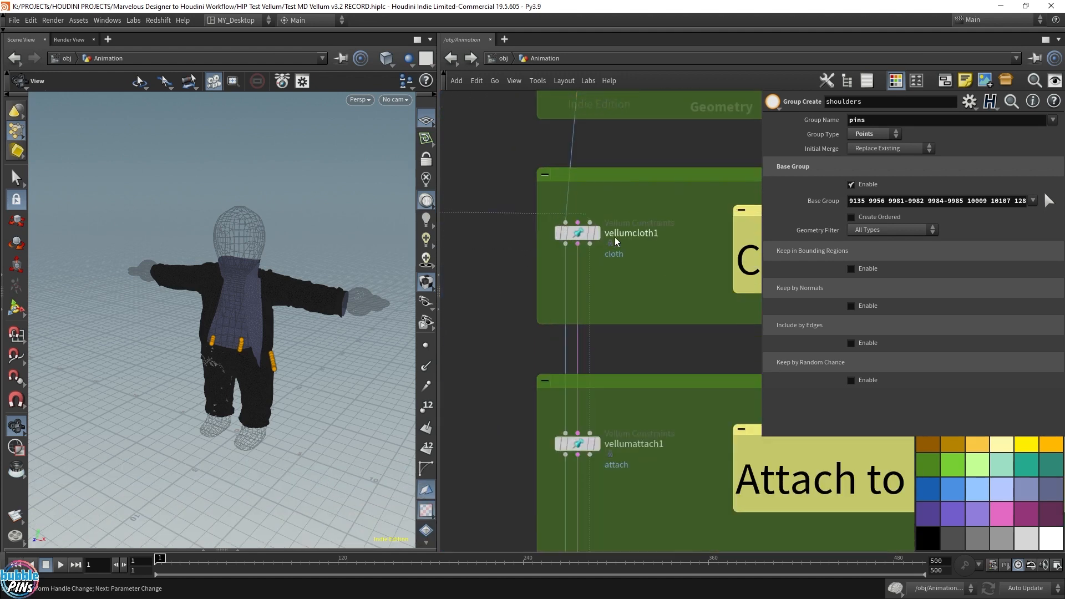
{"action": "middle_click_drag", "start_coordinate": [717, 234], "coordinate": [711, 431]}
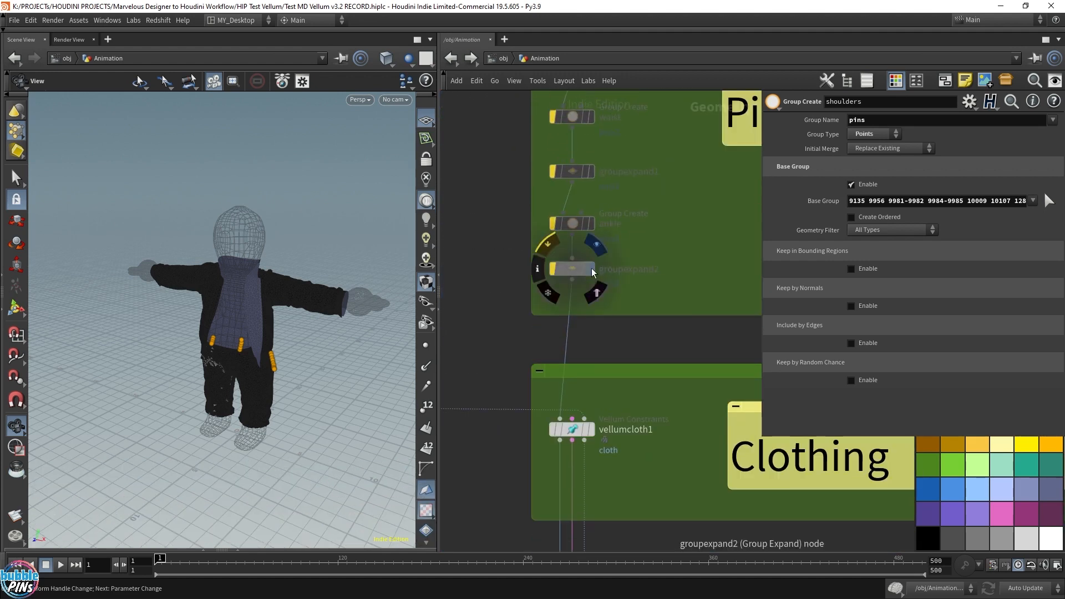
{"action": "left_click", "coordinate": [591, 269]}
{"action": "left_click", "coordinate": [573, 270]}
{"action": "mouse_move", "coordinate": [253, 298]}
{"action": "left_mouse_down"}
{"action": "mouse_move", "coordinate": [211, 302]}
{"action": "mouse_move", "coordinate": [277, 286]}
{"action": "mouse_move", "coordinate": [267, 294]}
{"action": "left_mouse_up"}
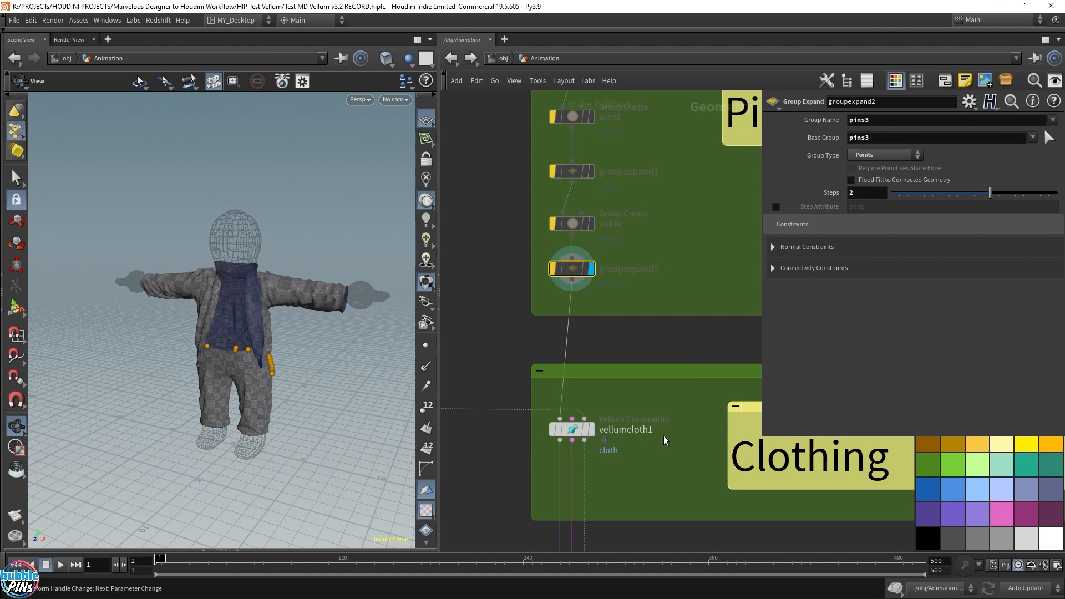
Step: Search the available operators for "vellum clo" to locate Vellum Configure Cloth, and close the search without adding a node
{"action": "key", "text": "Tab"}
{"action": "type", "text": "vell"}
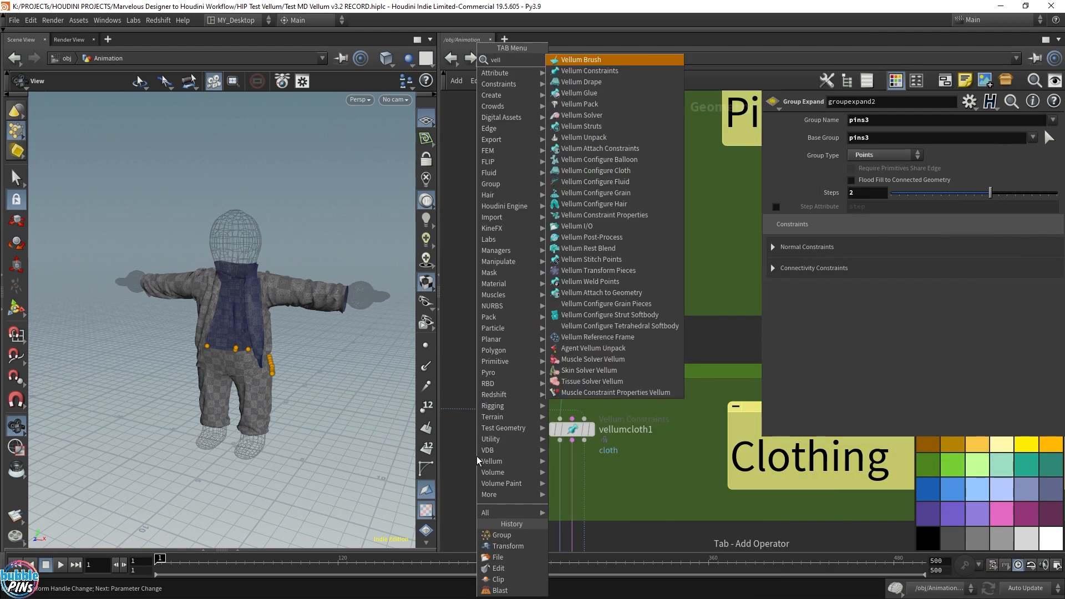
{"action": "type", "text": "um clo"}
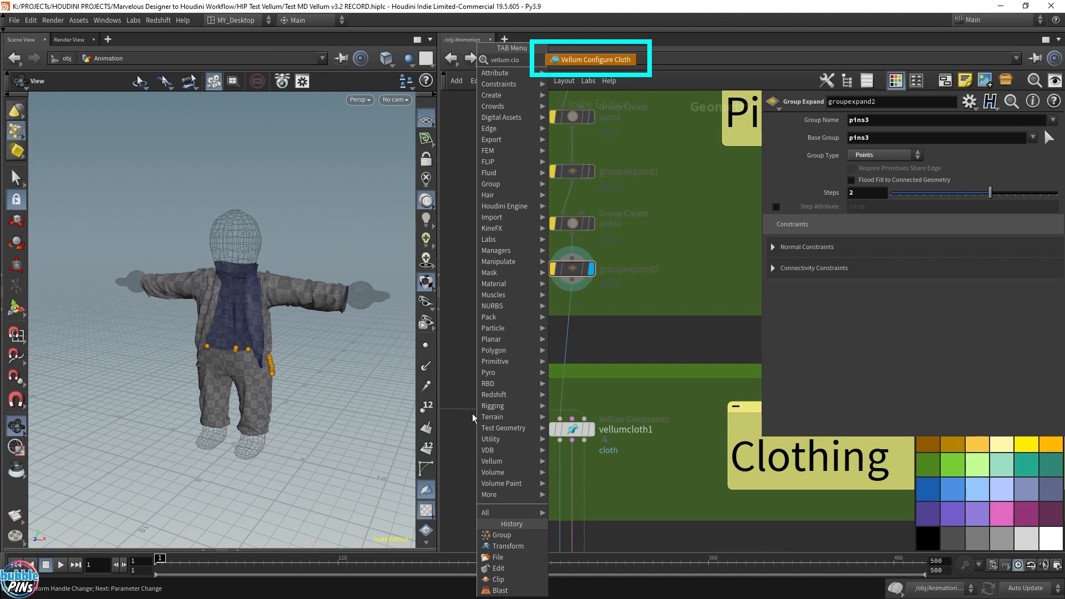
{"action": "left_click", "coordinate": [460, 440]}
Step: Select vellumcloth1, enlarge its parameter pane to examine the Density and other cloth settings, and display the node
{"action": "left_click", "coordinate": [572, 429]}
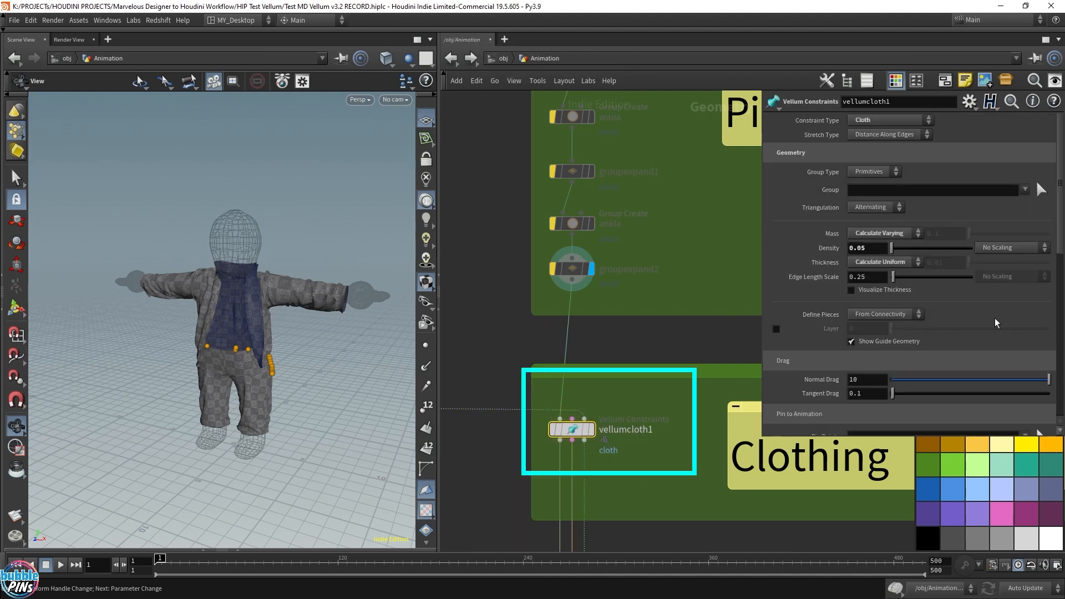
{"action": "left_click_drag", "start_coordinate": [763, 436], "coordinate": [700, 525]}
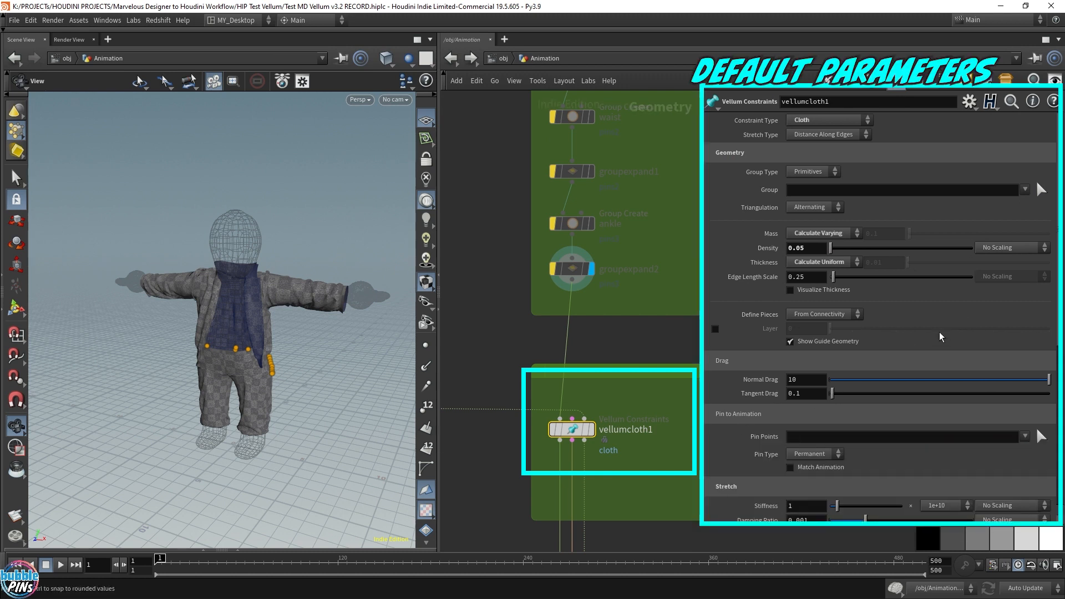
{"action": "double_click", "coordinate": [814, 250]}
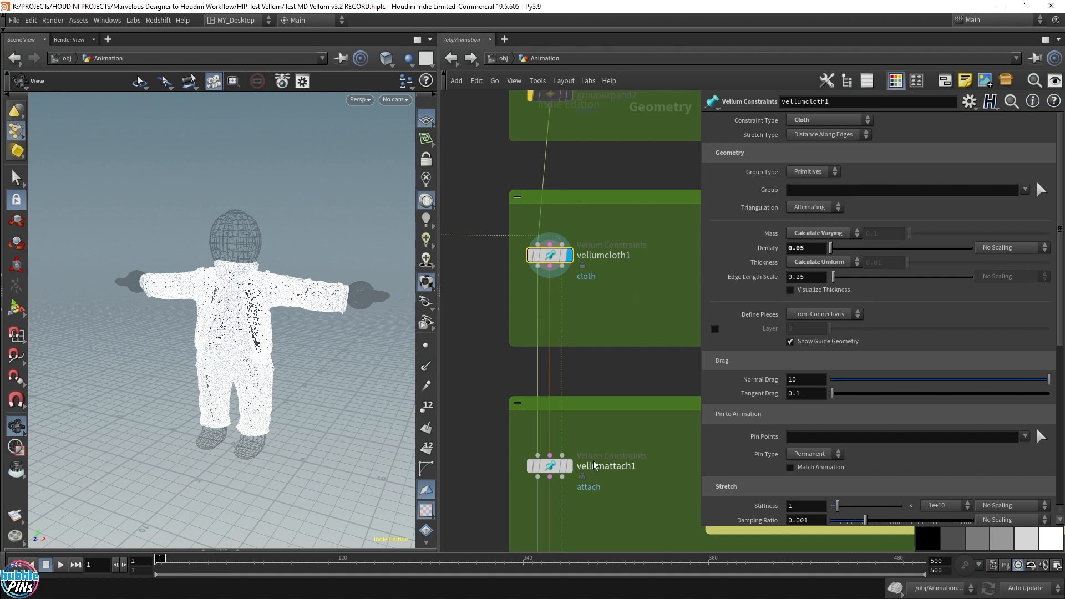
Step: Select and display the vellumattach1 node, and bypass it
{"action": "left_click_drag", "start_coordinate": [631, 504], "coordinate": [517, 444]}
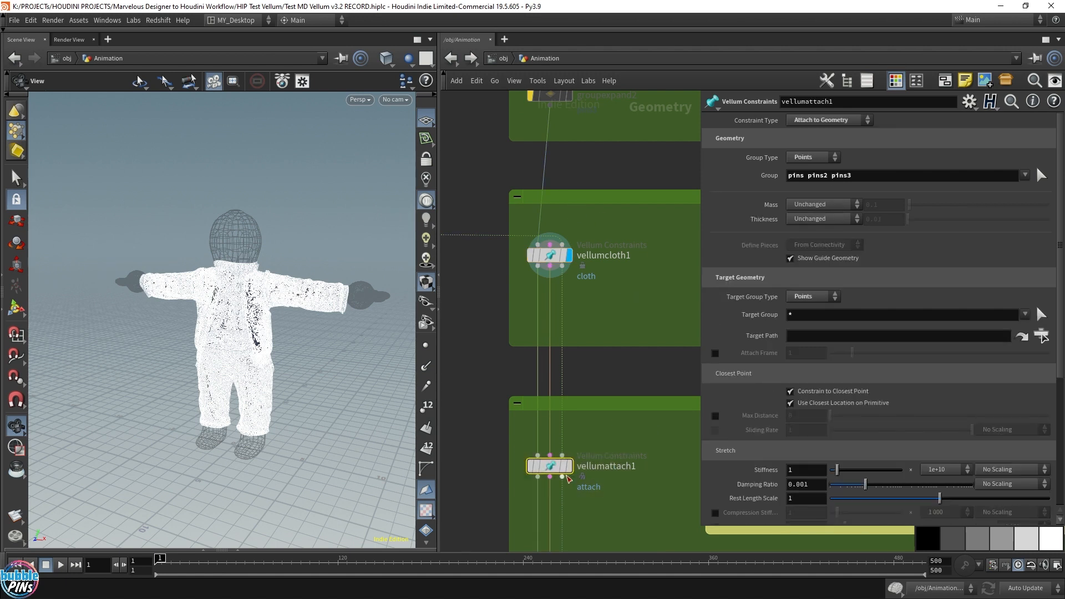
{"action": "left_click", "coordinate": [569, 469]}
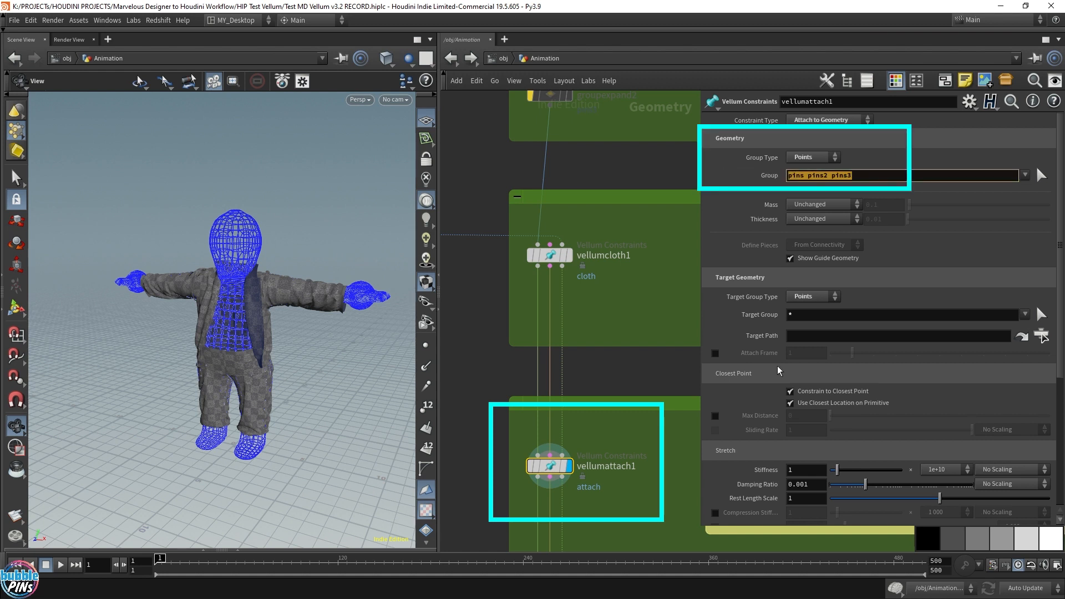
{"action": "left_click", "coordinate": [531, 466]}
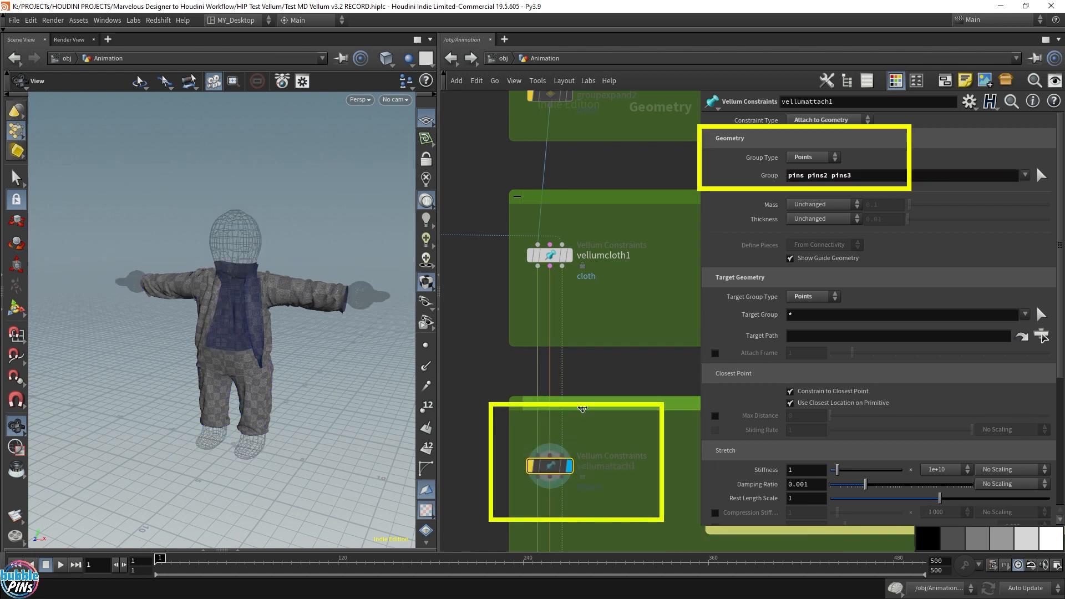
Step: Select the vellumconstraints1 stitch node, examine the back of the clothed character, and bypass the node
{"action": "scroll", "coordinate": [612, 439], "scroll_direction": "down", "scroll_amount": 4}
{"action": "middle_click_drag", "start_coordinate": [607, 312], "coordinate": [609, 313]}
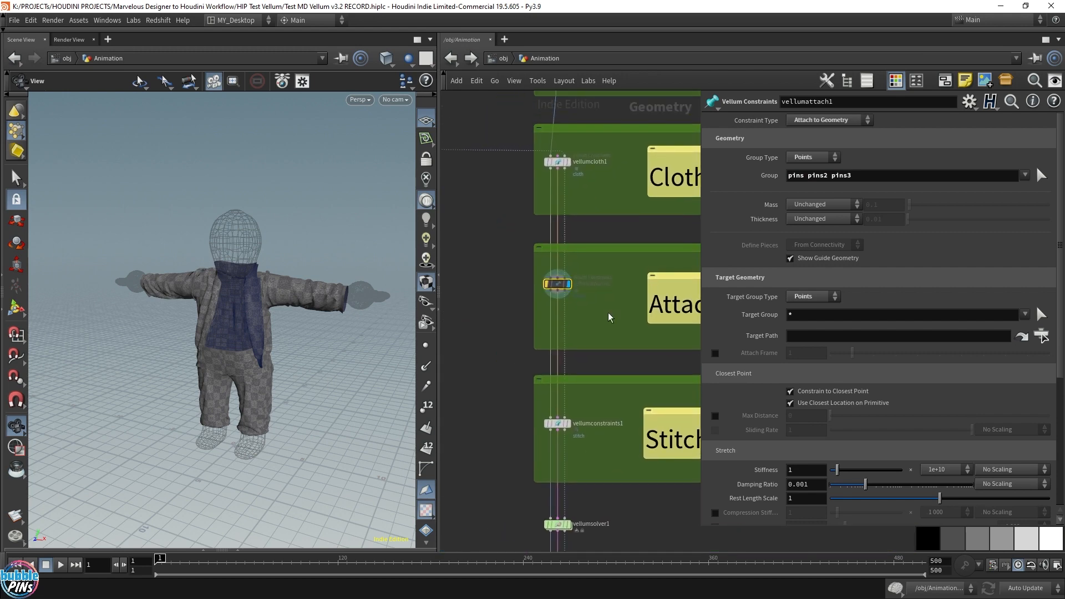
{"action": "left_click", "coordinate": [557, 424]}
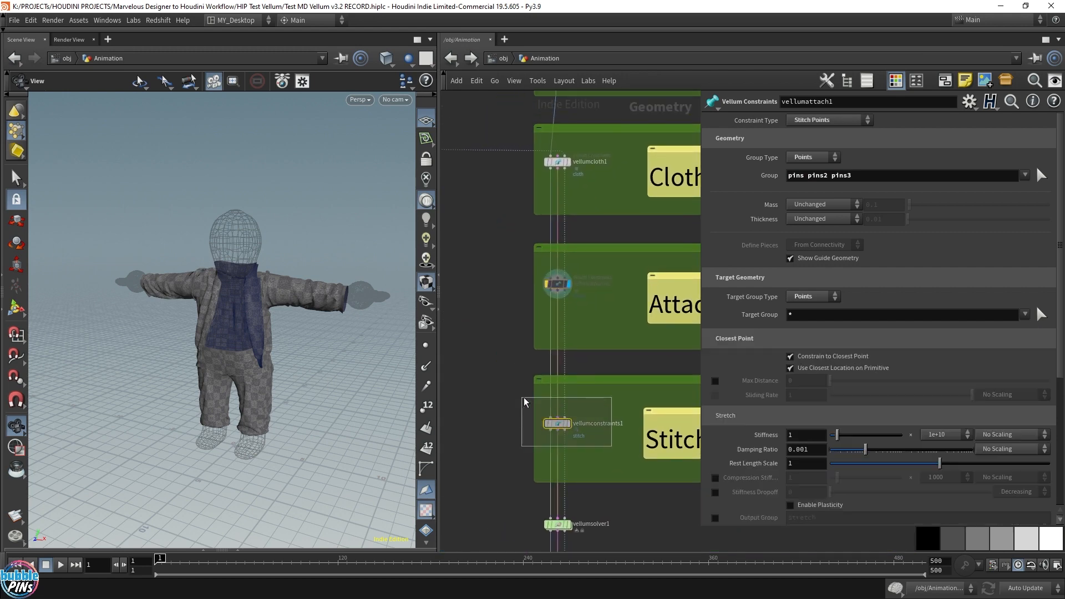
{"action": "scroll", "coordinate": [555, 428], "scroll_direction": "up", "scroll_amount": 4}
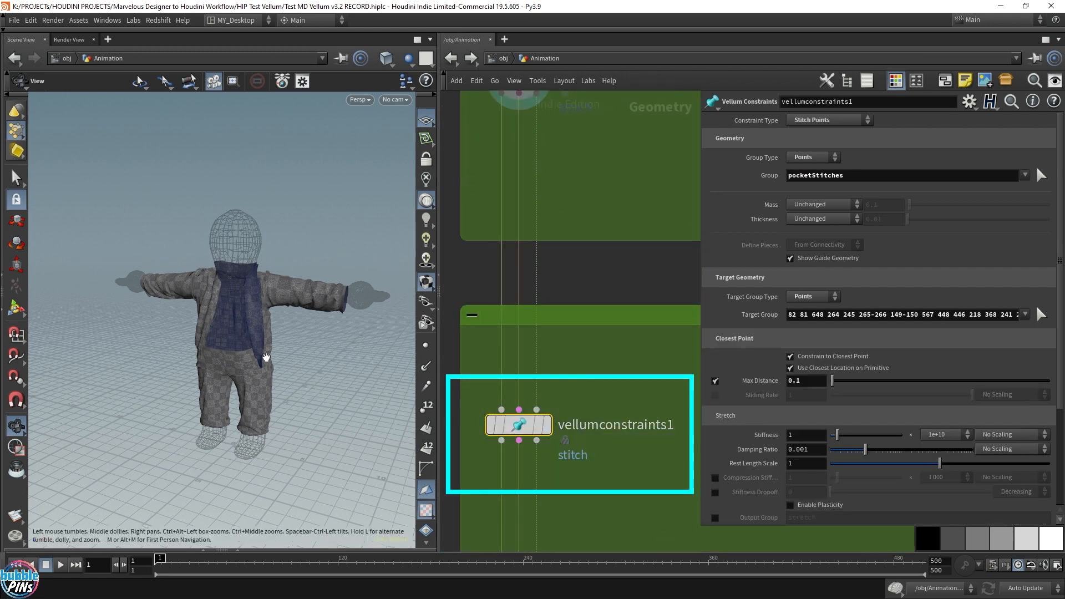
{"action": "mouse_move", "coordinate": [281, 325]}
{"action": "left_mouse_down"}
{"action": "mouse_move", "coordinate": [231, 349]}
{"action": "mouse_move", "coordinate": [198, 340]}
{"action": "left_mouse_up"}
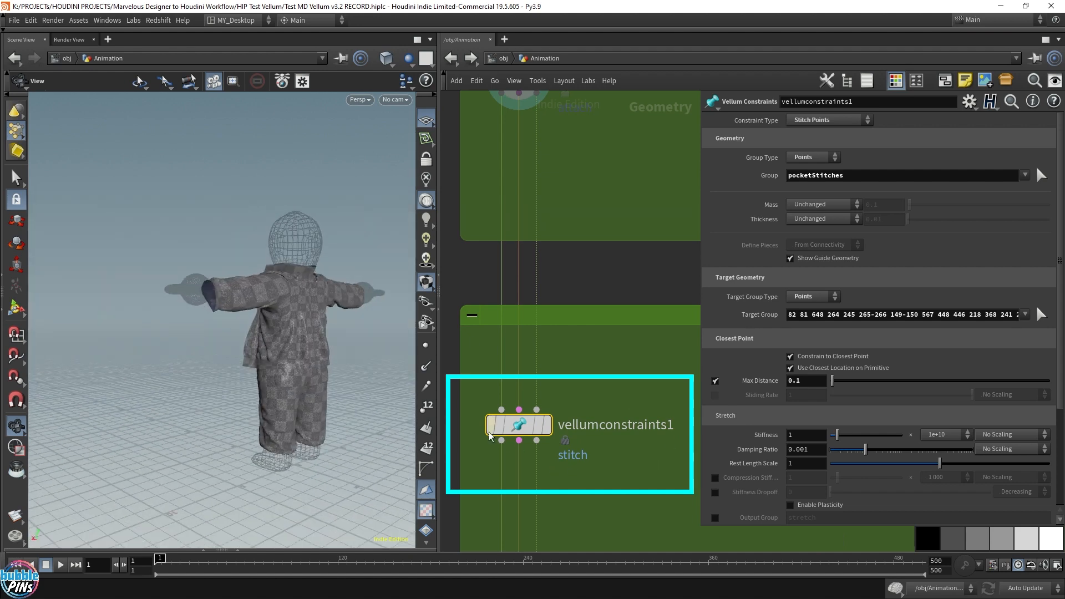
{"action": "mouse_move", "coordinate": [598, 434]}
{"action": "scroll", "coordinate": [636, 440], "scroll_direction": "down", "scroll_amount": 5}
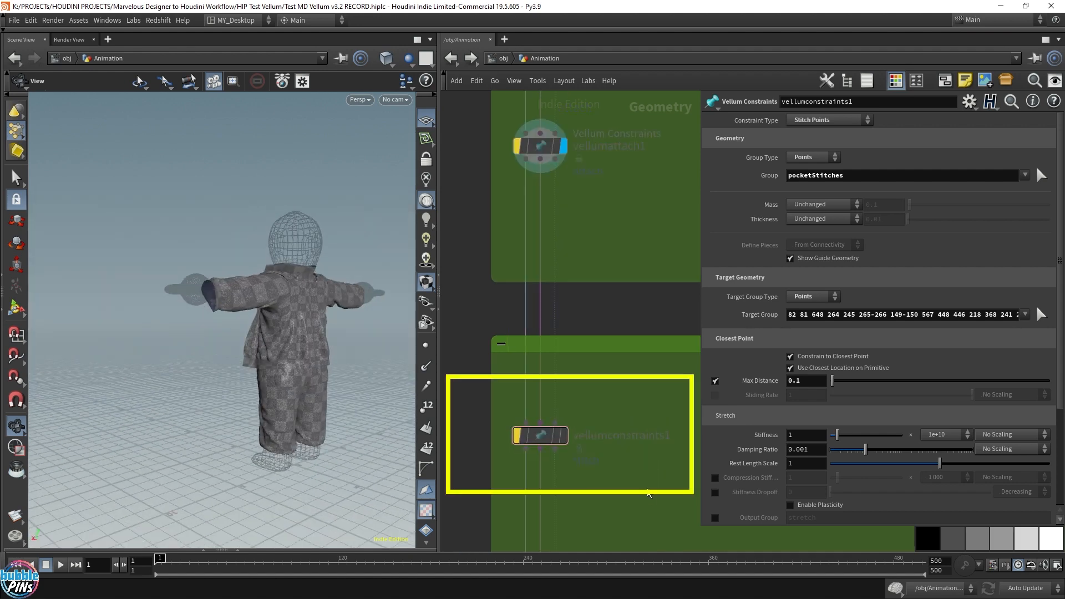
Step: Select and display the vellumsolver1 node, and play the cloth simulation without the pins, attach and stitch constraints
{"action": "scroll", "coordinate": [545, 360], "scroll_direction": "up", "scroll_amount": 5}
{"action": "mouse_move", "coordinate": [545, 359]}
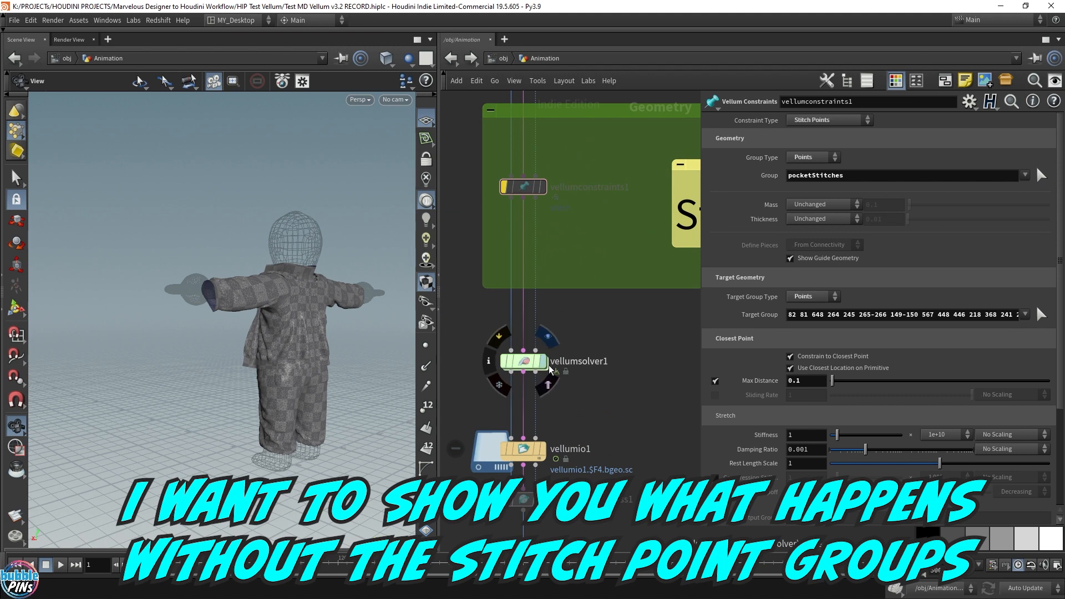
{"action": "left_click", "coordinate": [544, 362]}
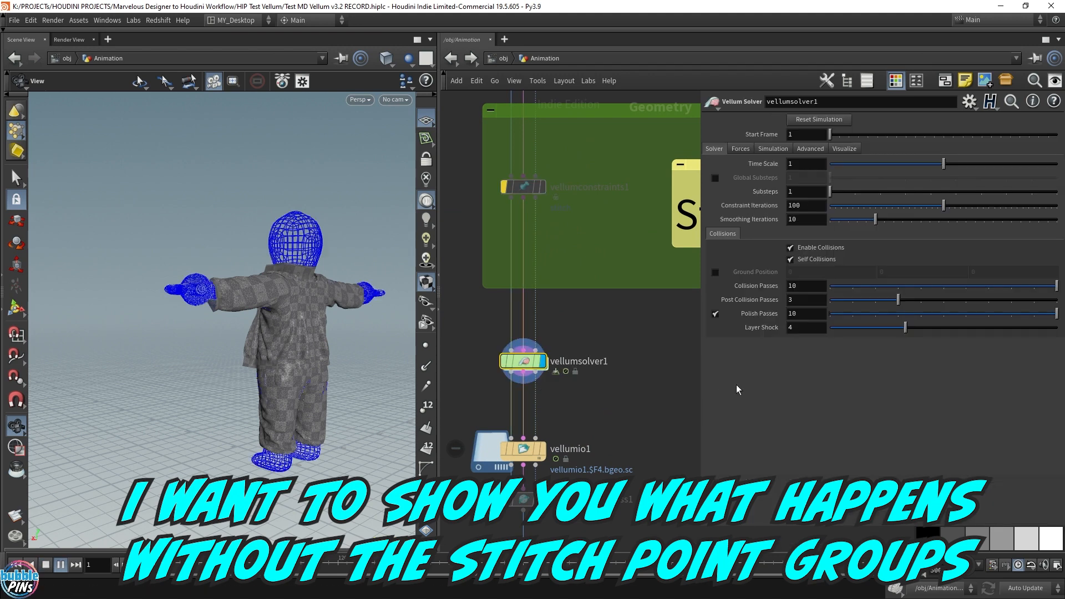
{"action": "key", "text": "Up"}
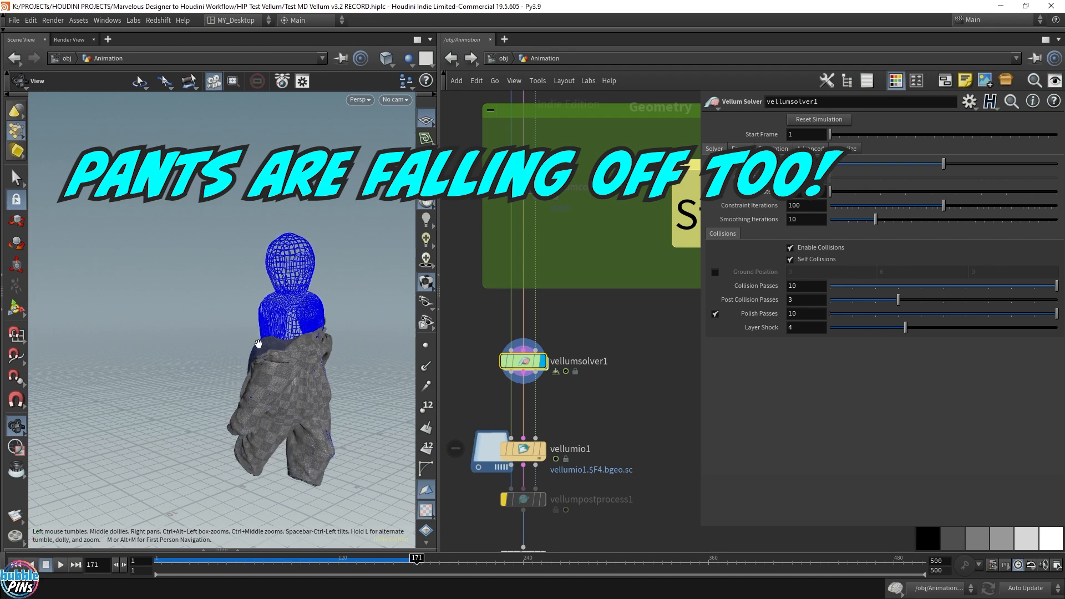
Step: Examine the simulated jacket and pants from the front at frame 171, and scrub back to frame 60 for a close look at the waist
{"action": "left_click_drag", "start_coordinate": [230, 338], "coordinate": [385, 328]}
{"action": "scroll", "coordinate": [385, 328], "scroll_direction": "up", "scroll_amount": 4}
{"action": "left_click_drag", "start_coordinate": [229, 414], "coordinate": [270, 392]}
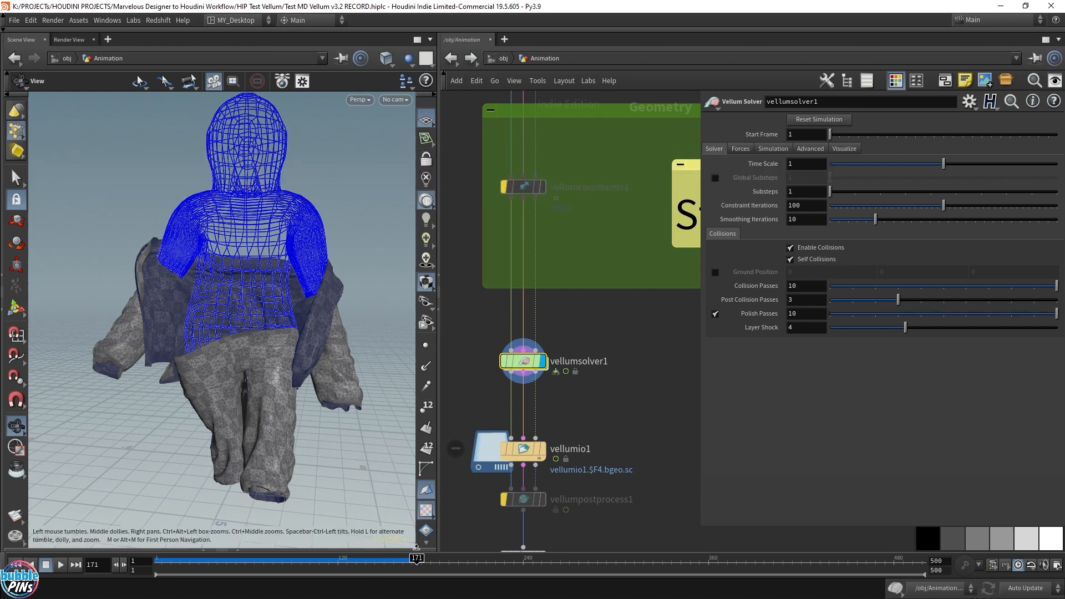
{"action": "mouse_move", "coordinate": [417, 559]}
{"action": "left_mouse_down"}
{"action": "mouse_move", "coordinate": [242, 573]}
{"action": "mouse_move", "coordinate": [165, 564]}
{"action": "mouse_move", "coordinate": [246, 560]}
{"action": "left_mouse_up"}
{"action": "scroll", "coordinate": [247, 367], "scroll_direction": "up", "scroll_amount": 5}
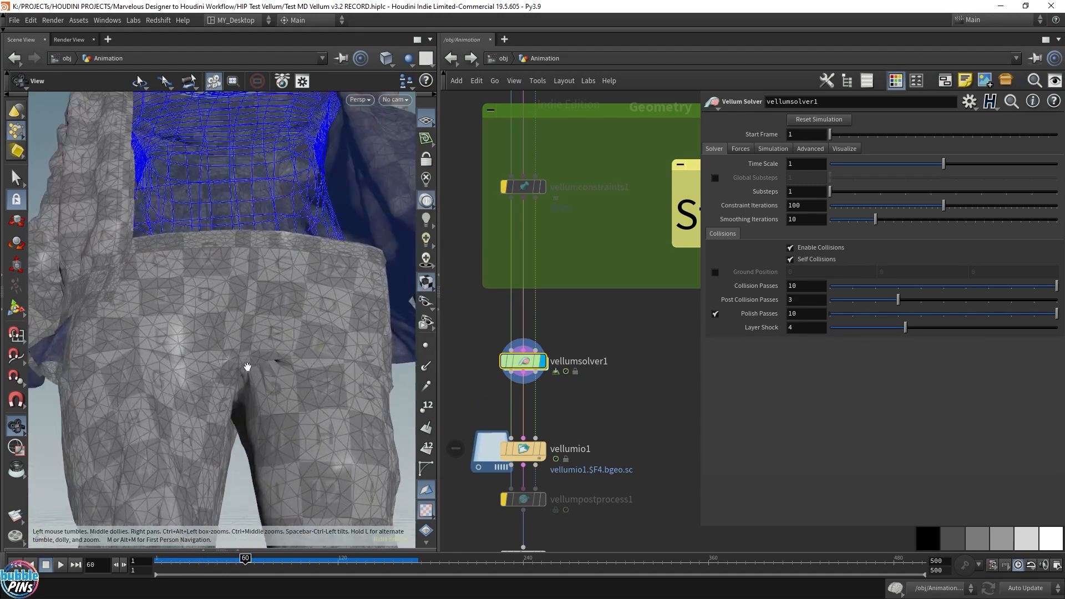
{"action": "mouse_move", "coordinate": [247, 366]}
{"action": "left_mouse_down"}
{"action": "mouse_move", "coordinate": [241, 387]}
{"action": "mouse_move", "coordinate": [247, 378]}
{"action": "left_mouse_up"}
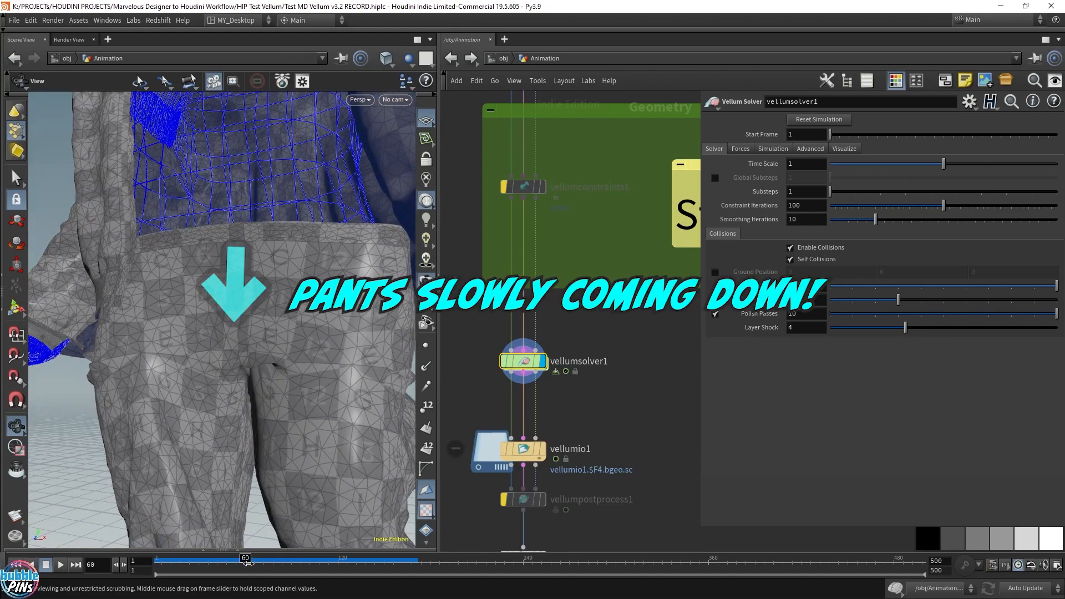
Step: Return the timeline to frame 1 and examine the pants' waistband and the whole clothed character
{"action": "mouse_move", "coordinate": [246, 559]}
{"action": "left_mouse_down"}
{"action": "mouse_move", "coordinate": [376, 559]}
{"action": "mouse_move", "coordinate": [340, 573]}
{"action": "mouse_move", "coordinate": [161, 579]}
{"action": "left_mouse_up"}
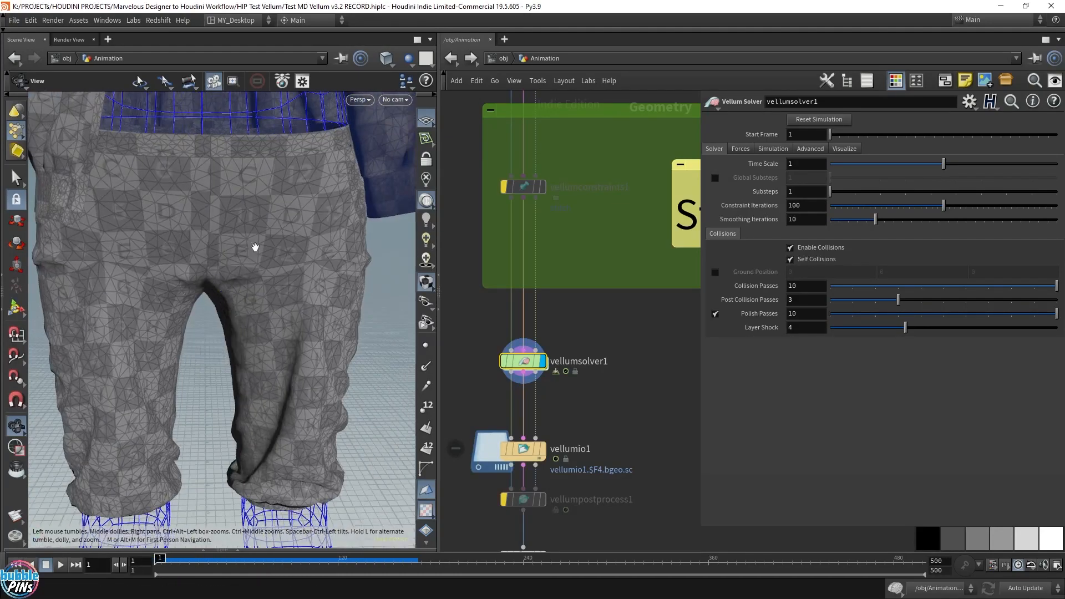
{"action": "scroll", "coordinate": [241, 147], "scroll_direction": "down", "scroll_amount": 3}
{"action": "right_click_drag", "start_coordinate": [240, 147], "coordinate": [262, 305]}
{"action": "scroll", "coordinate": [271, 285], "scroll_direction": "up", "scroll_amount": 3}
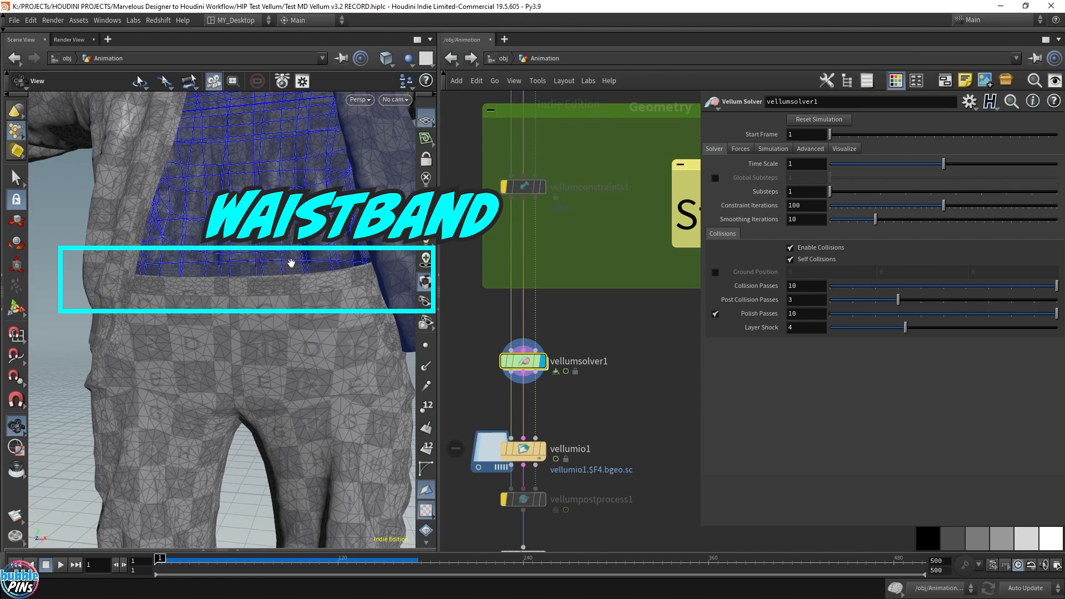
{"action": "scroll", "coordinate": [324, 339], "scroll_direction": "down", "scroll_amount": 10}
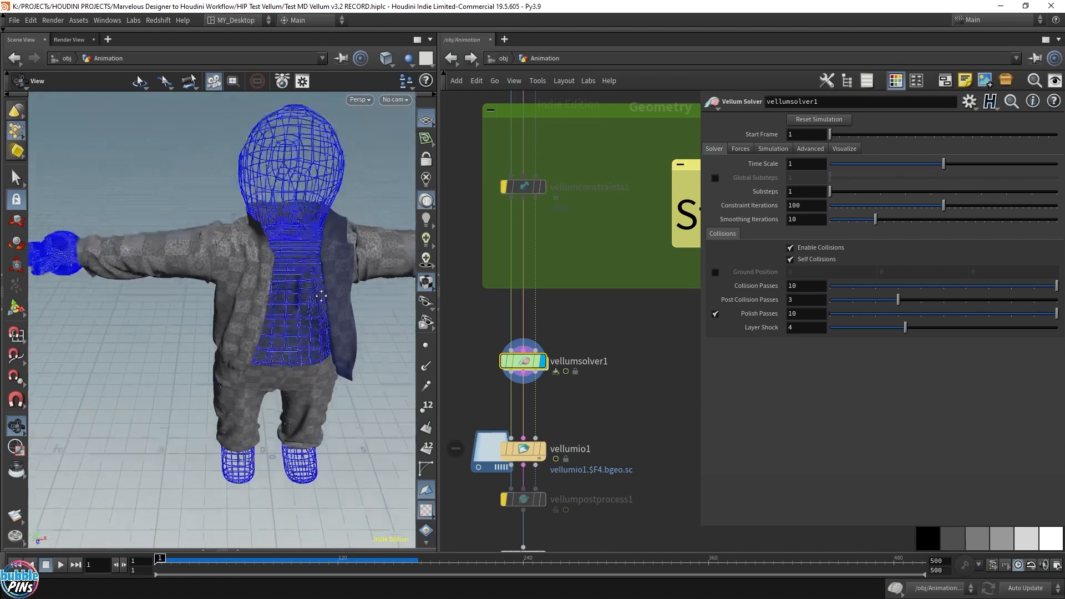
{"action": "left_click_drag", "start_coordinate": [321, 299], "coordinate": [257, 328]}
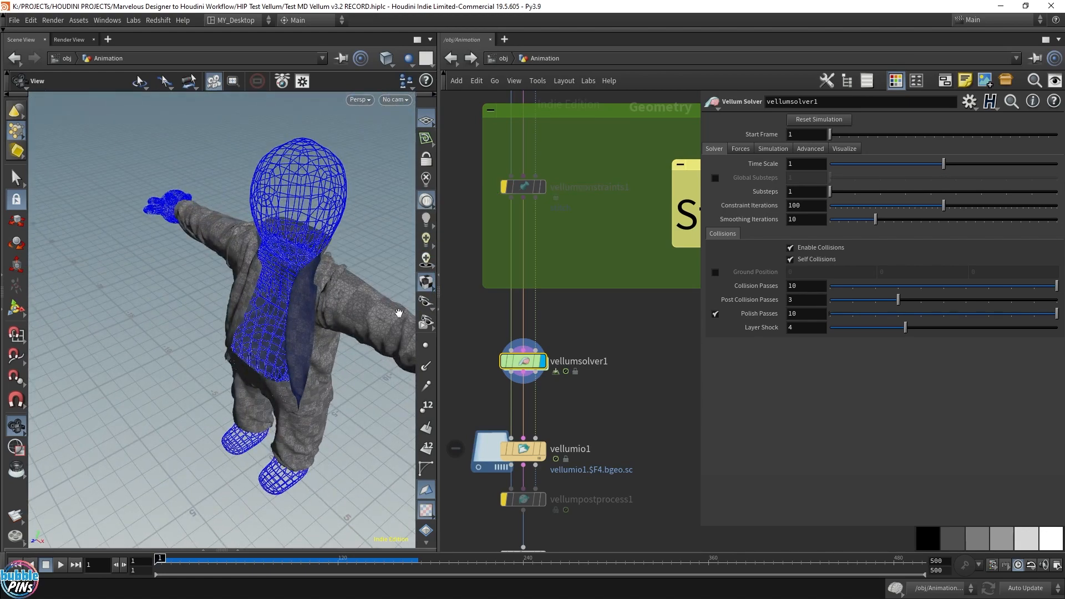
Step: Shrink the parameter pane and re-enable the five bypassed Pins nodes: shoulders, waist, groupexpand1, ankle and groupexpand2
{"action": "scroll", "coordinate": [641, 367], "scroll_direction": "down", "scroll_amount": 3}
{"action": "middle_click_drag", "start_coordinate": [641, 365], "coordinate": [613, 537]}
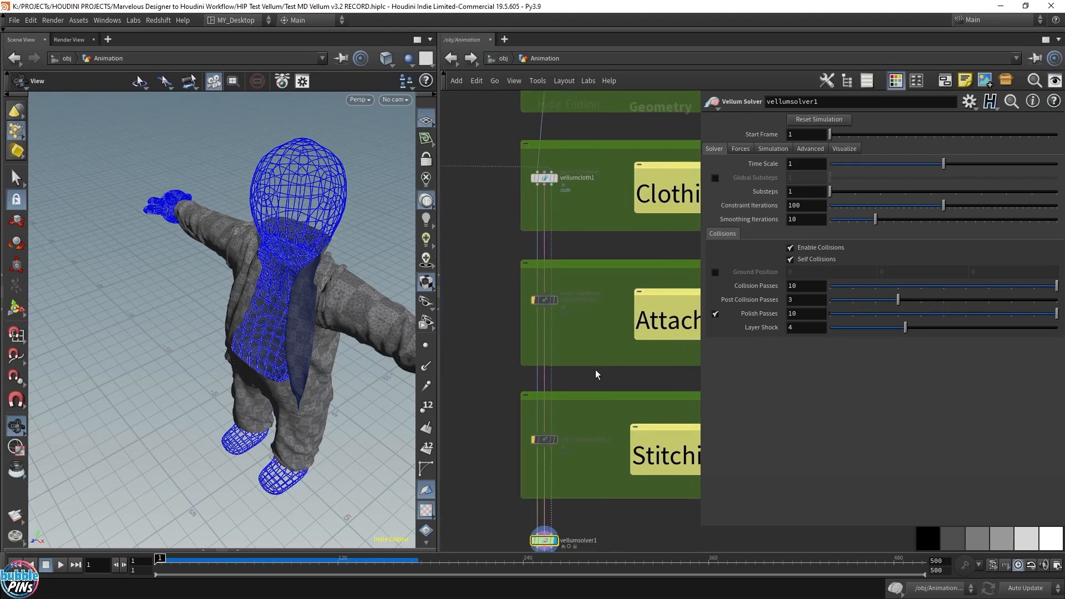
{"action": "middle_click_drag", "start_coordinate": [594, 238], "coordinate": [587, 507]}
{"action": "middle_click_drag", "start_coordinate": [587, 276], "coordinate": [580, 282]}
{"action": "scroll", "coordinate": [577, 277], "scroll_direction": "up", "scroll_amount": 3}
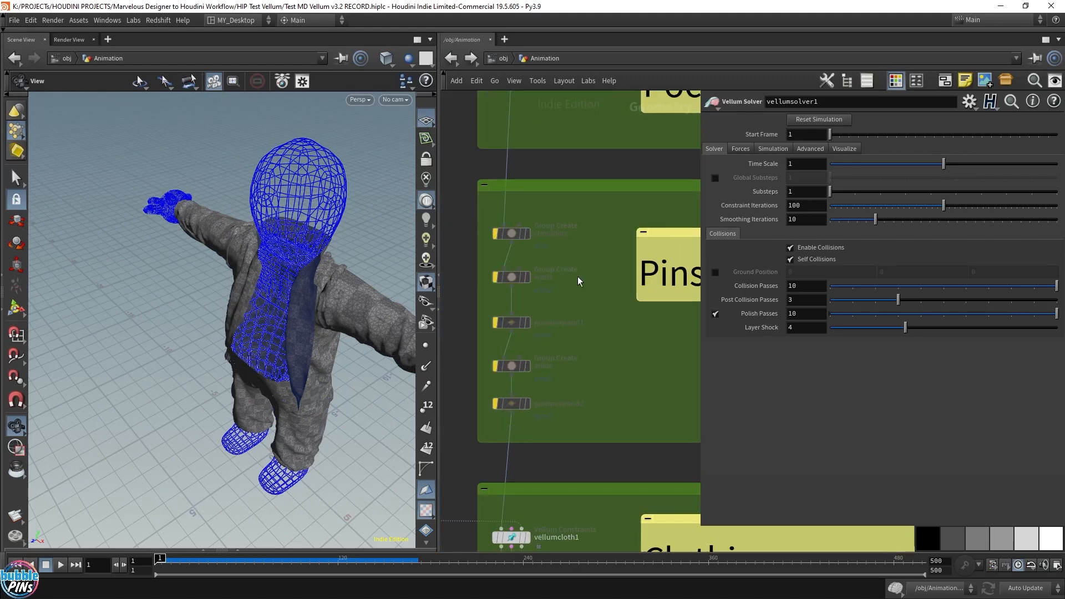
{"action": "left_click_drag", "start_coordinate": [700, 525], "coordinate": [769, 482]}
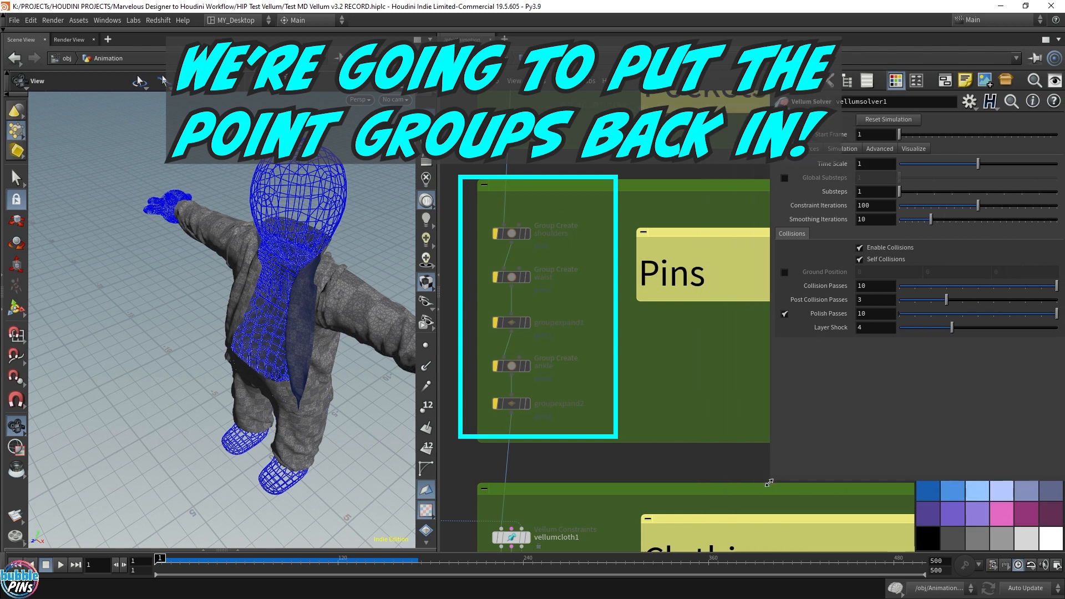
{"action": "left_click_drag", "start_coordinate": [599, 221], "coordinate": [503, 426]}
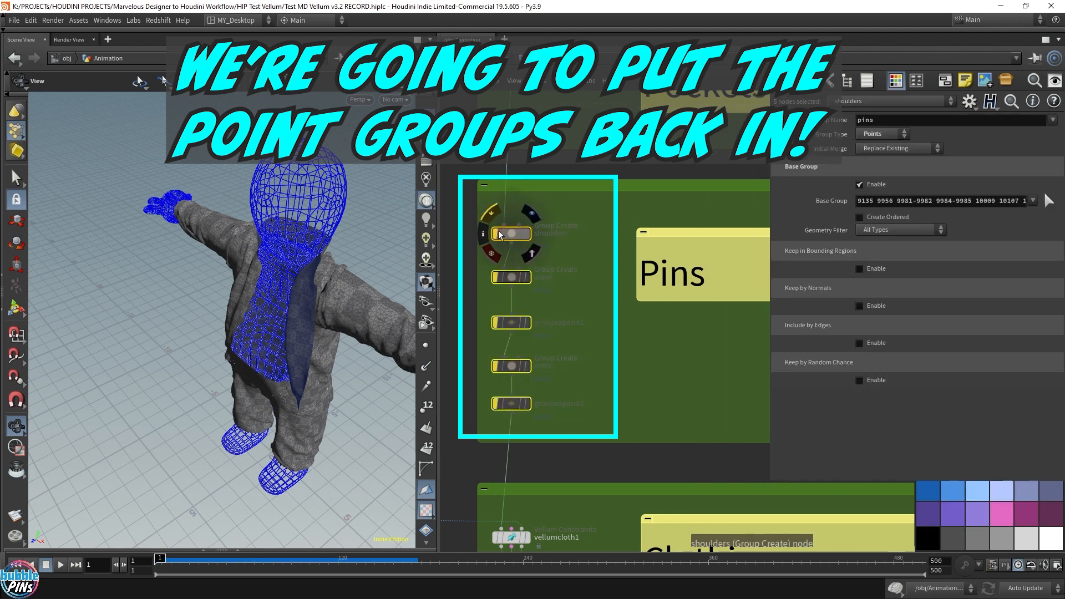
Step: Display the shoulders group node in wireframe and examine its pins points on both shoulders close up
{"action": "left_click", "coordinate": [526, 234]}
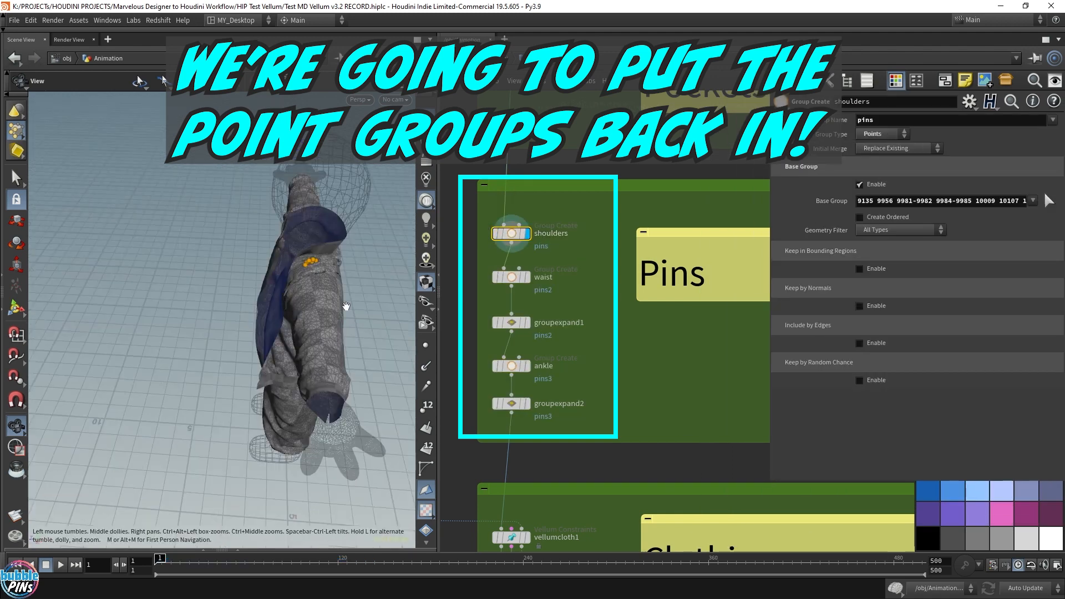
{"action": "key", "text": "shift+w"}
{"action": "left_click_drag", "start_coordinate": [346, 306], "coordinate": [273, 281]}
{"action": "scroll", "coordinate": [274, 269], "scroll_direction": "up", "scroll_amount": 6}
{"action": "right_click_drag", "start_coordinate": [274, 270], "coordinate": [351, 272]}
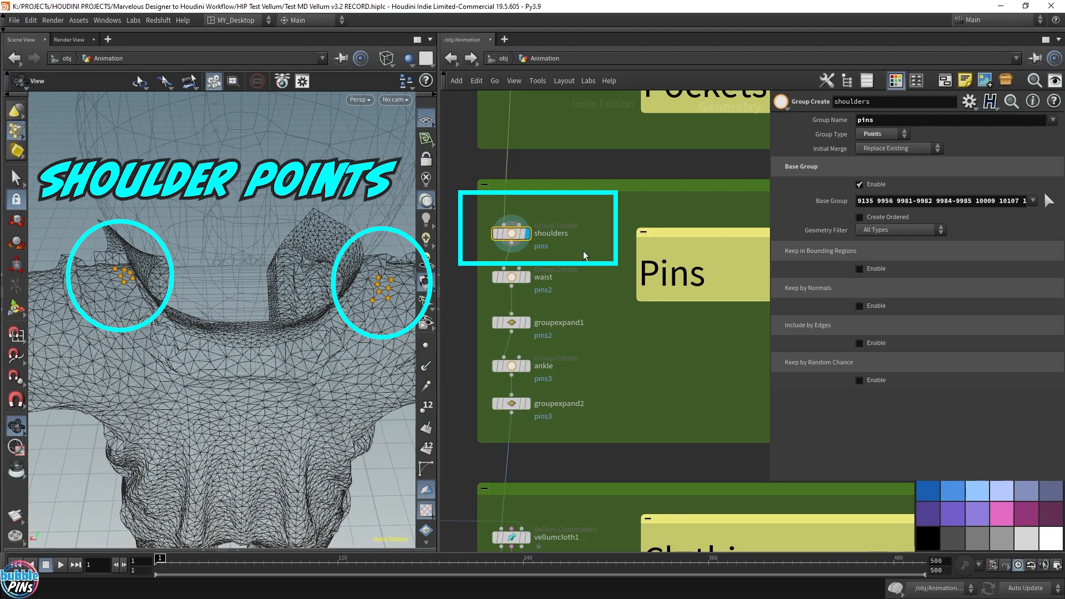
Step: Display the waist group node and examine its pins2 points around the waistband in wireframe and shaded view
{"action": "left_click", "coordinate": [511, 277]}
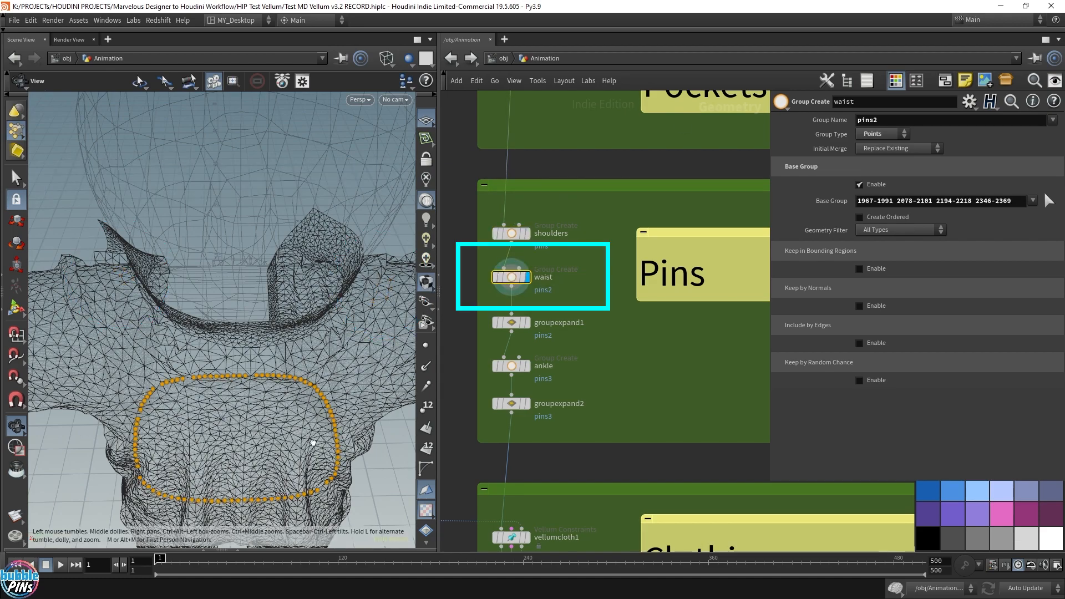
{"action": "left_click_drag", "start_coordinate": [244, 355], "coordinate": [274, 240]}
{"action": "middle_click_drag", "start_coordinate": [274, 240], "coordinate": [457, 388]}
{"action": "left_click_drag", "start_coordinate": [338, 391], "coordinate": [333, 383]}
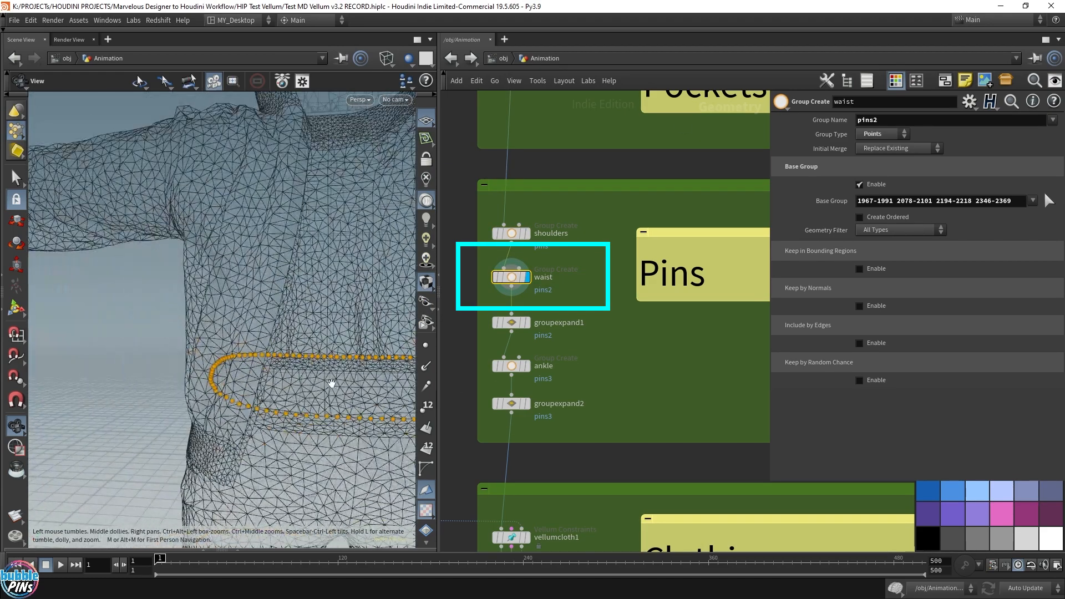
{"action": "right_click_drag", "start_coordinate": [332, 383], "coordinate": [258, 345]}
{"action": "left_click_drag", "start_coordinate": [259, 345], "coordinate": [321, 359]}
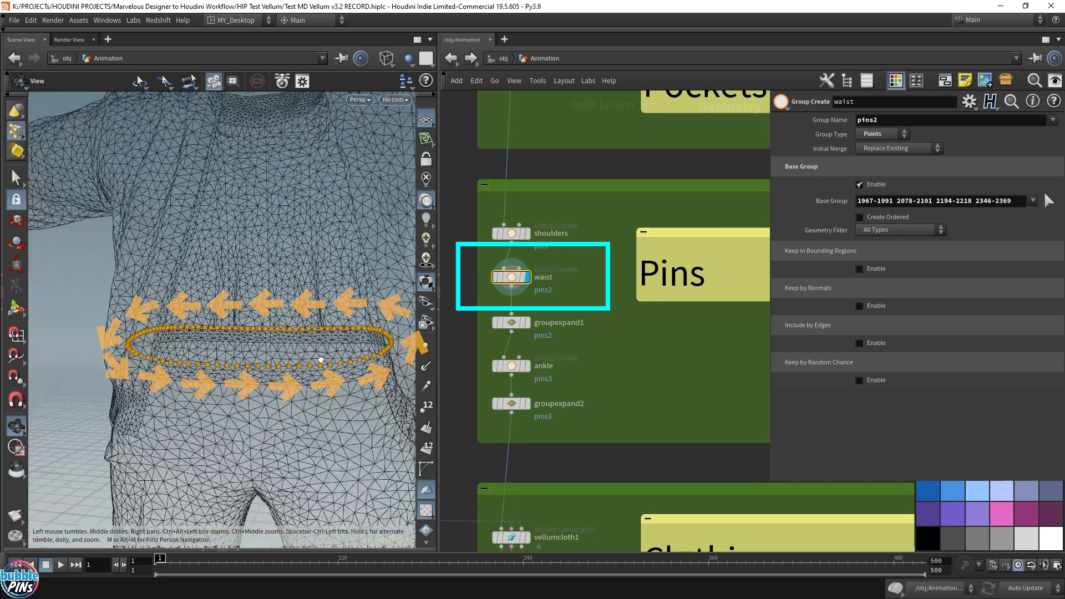
{"action": "key", "text": "w"}
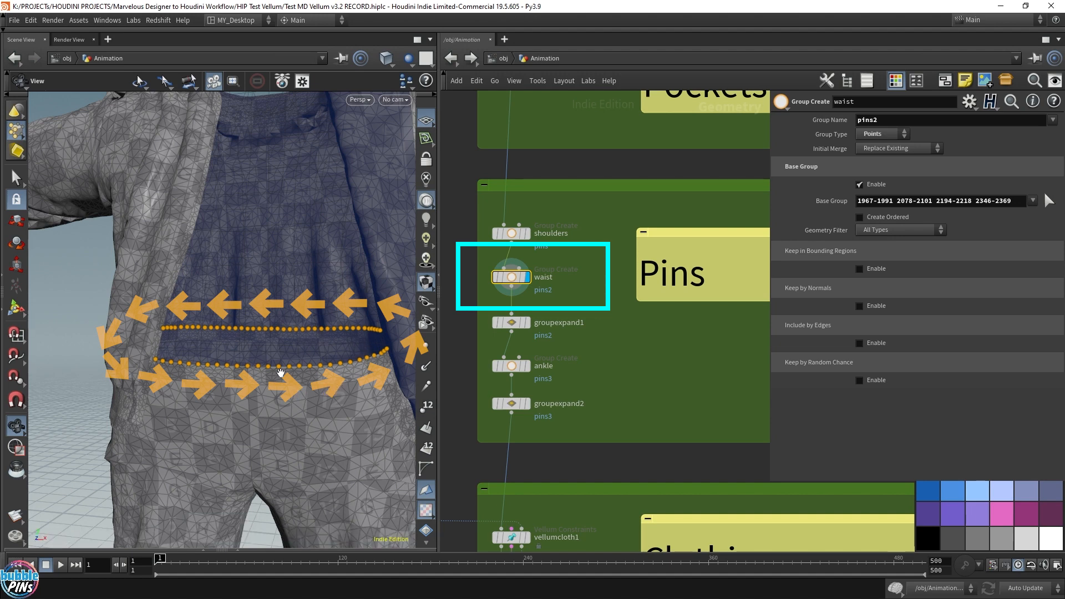
{"action": "mouse_move", "coordinate": [259, 373]}
{"action": "left_mouse_down"}
{"action": "mouse_move", "coordinate": [233, 390]}
{"action": "mouse_move", "coordinate": [290, 381]}
{"action": "mouse_move", "coordinate": [268, 347]}
{"action": "left_mouse_up"}
{"action": "scroll", "coordinate": [234, 390], "scroll_direction": "up", "scroll_amount": 6}
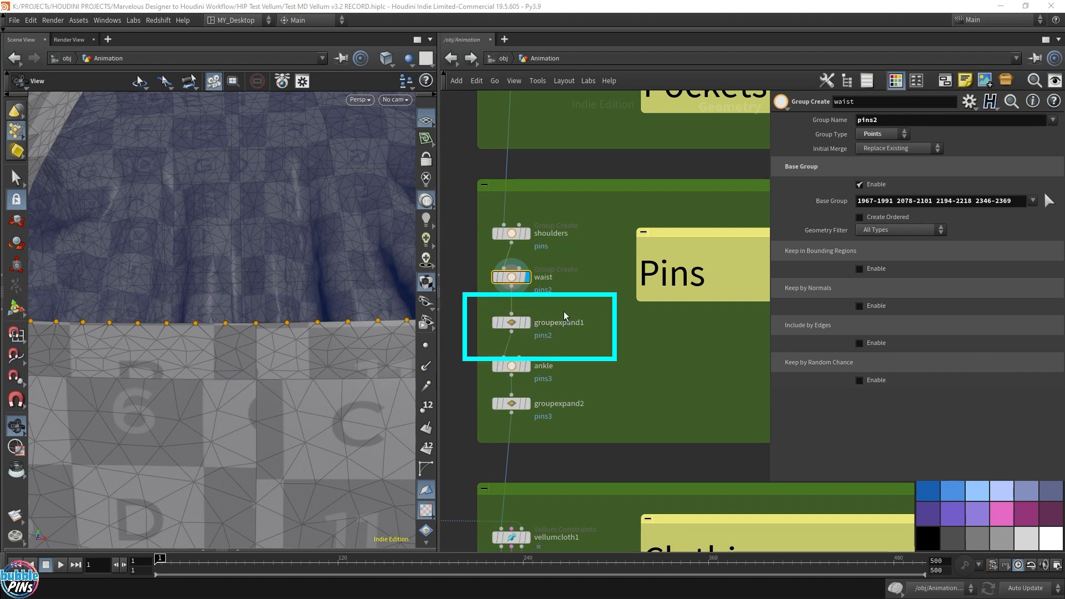
Step: Select and display groupexpand1, and examine the expanded pins2 points along the waistband
{"action": "left_click_drag", "start_coordinate": [554, 307], "coordinate": [494, 344]}
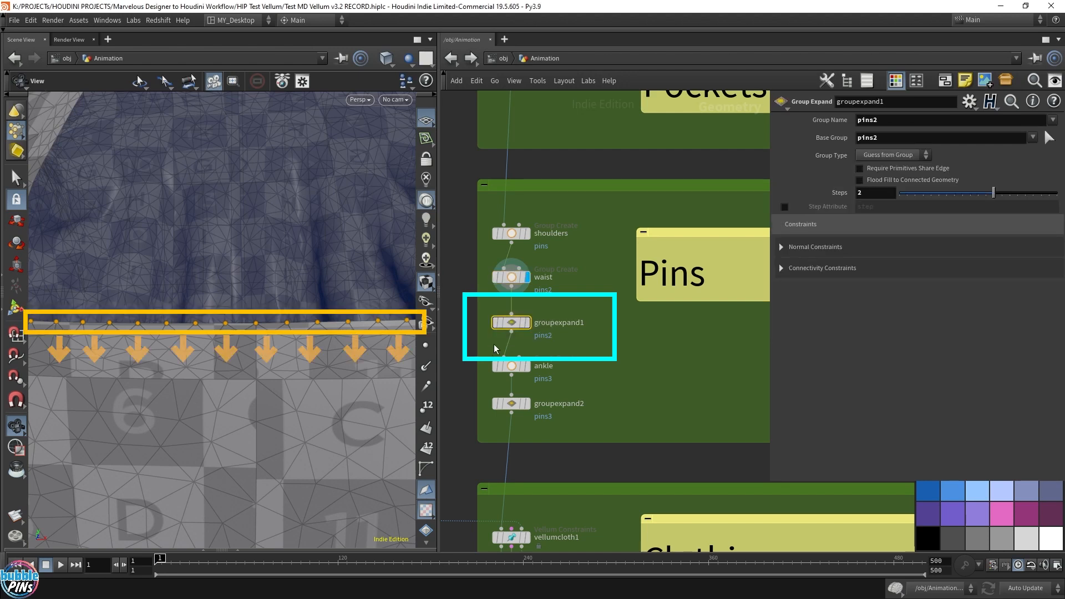
{"action": "left_click", "coordinate": [526, 322]}
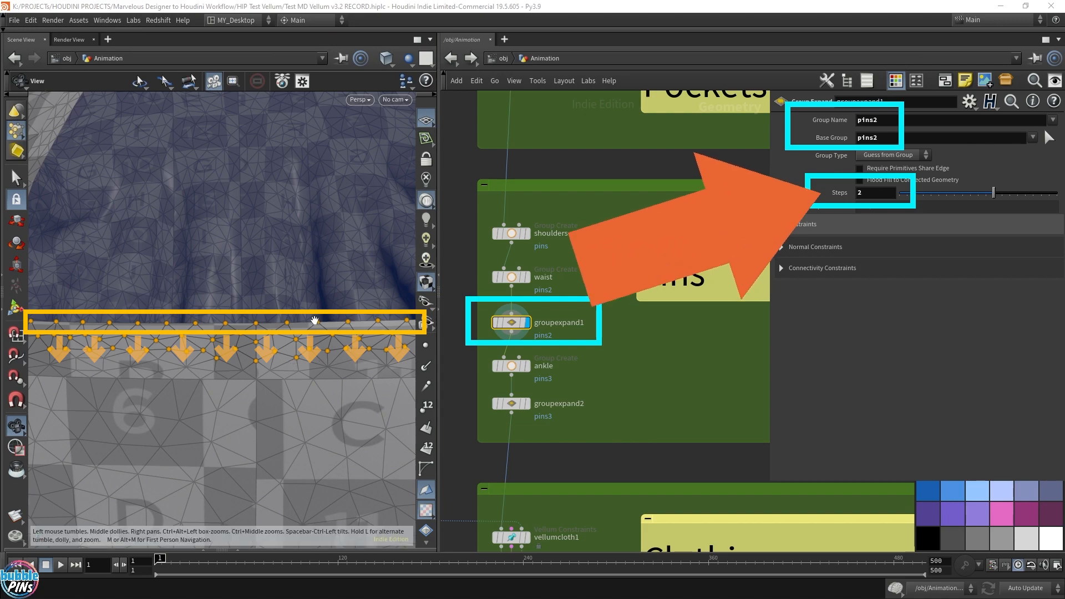
{"action": "mouse_move", "coordinate": [160, 340]}
{"action": "left_mouse_down"}
{"action": "mouse_move", "coordinate": [349, 358]}
{"action": "mouse_move", "coordinate": [252, 371]}
{"action": "left_mouse_up"}
{"action": "scroll", "coordinate": [250, 373], "scroll_direction": "up", "scroll_amount": 5}
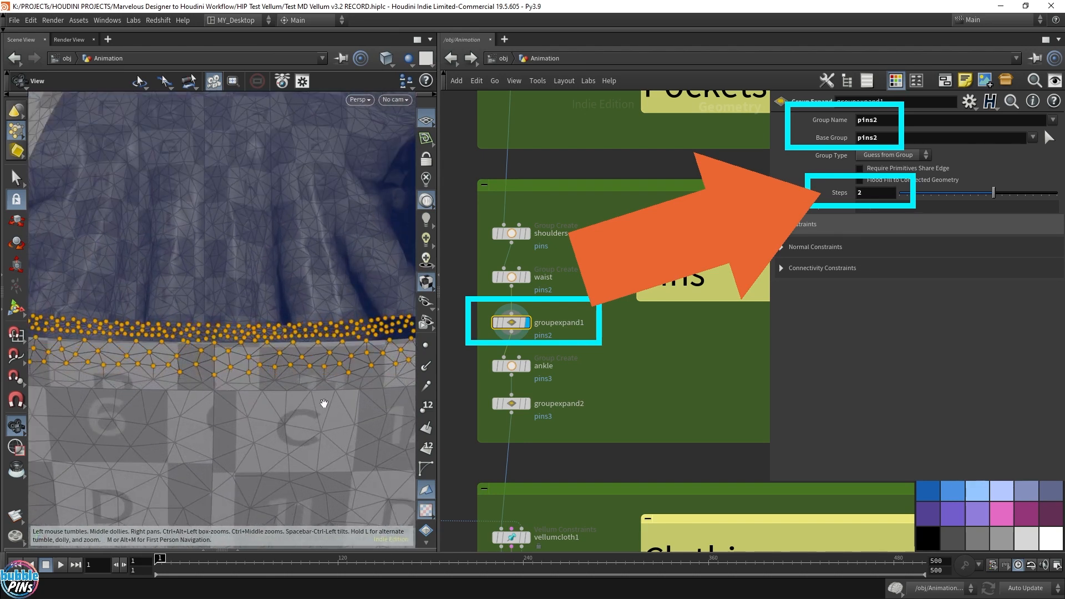
{"action": "scroll", "coordinate": [324, 403], "scroll_direction": "up", "scroll_amount": 2}
{"action": "scroll", "coordinate": [324, 403], "scroll_direction": "down", "scroll_amount": 8}
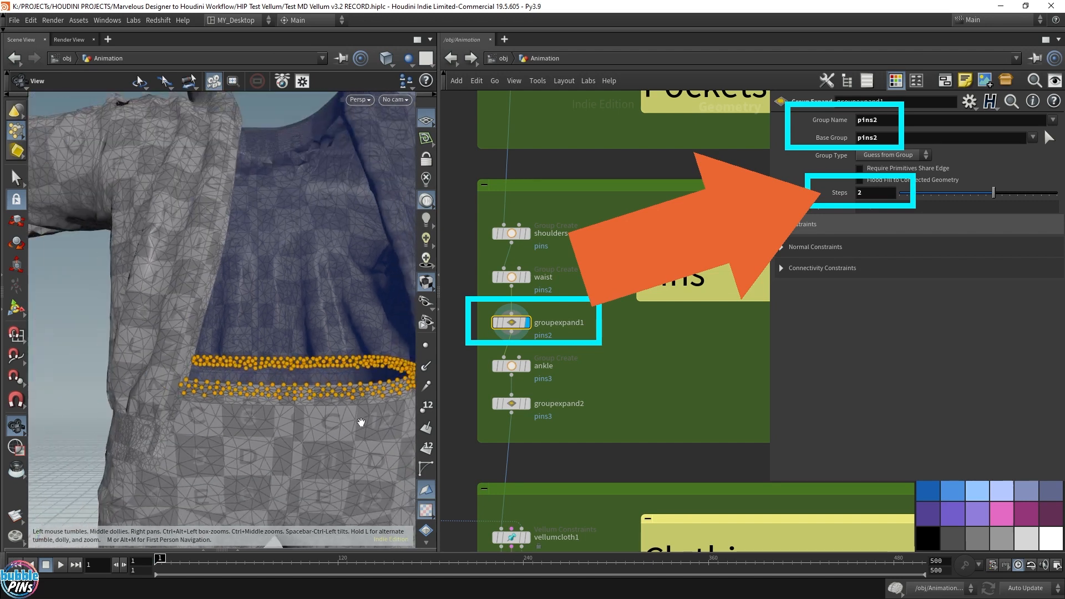
{"action": "mouse_move", "coordinate": [356, 416]}
{"action": "left_mouse_down"}
{"action": "mouse_move", "coordinate": [328, 416]}
{"action": "mouse_move", "coordinate": [351, 407]}
{"action": "left_mouse_up"}
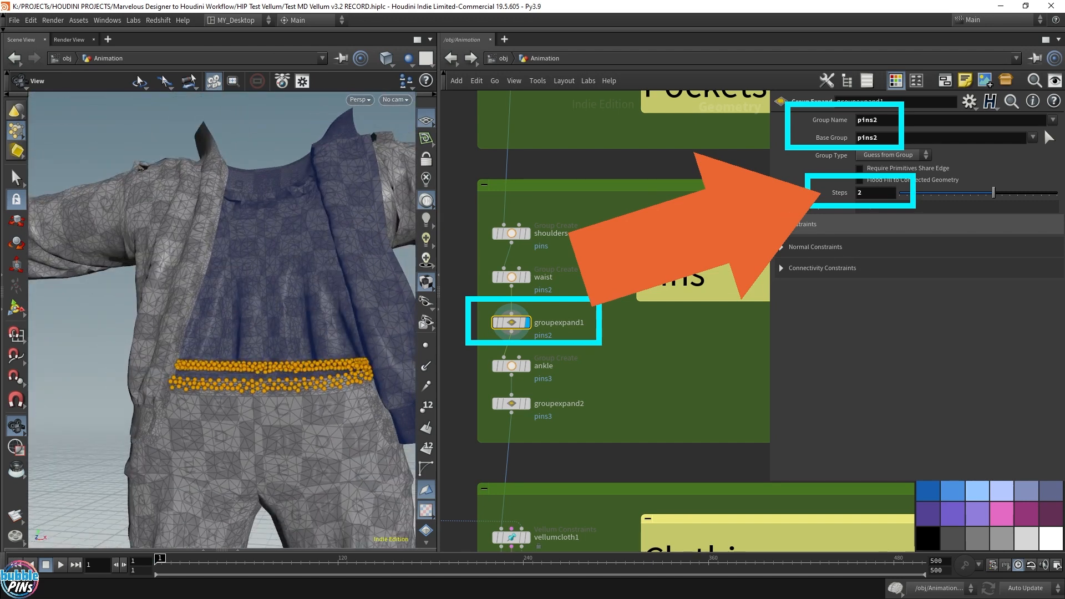
Step: Display the ankle group node and examine its pins3 points around both trouser hems in wireframe and shaded view
{"action": "left_click", "coordinate": [525, 369]}
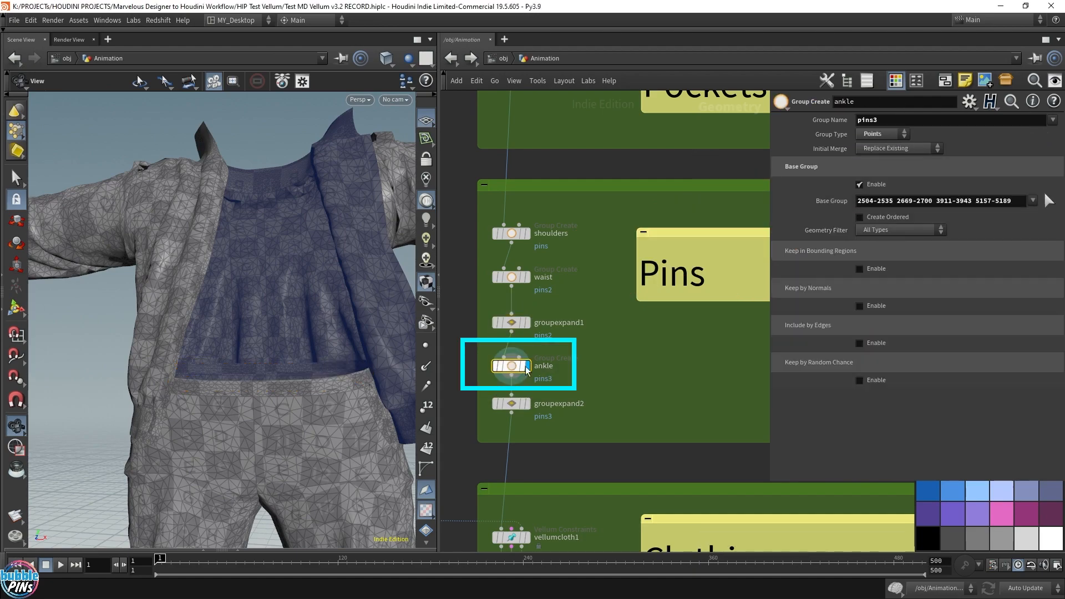
{"action": "right_click_drag", "start_coordinate": [209, 353], "coordinate": [222, 111]}
{"action": "mouse_move", "coordinate": [252, 350]}
{"action": "left_mouse_down"}
{"action": "mouse_move", "coordinate": [285, 399]}
{"action": "mouse_move", "coordinate": [428, 396]}
{"action": "left_mouse_up"}
{"action": "key", "text": "shift+w"}
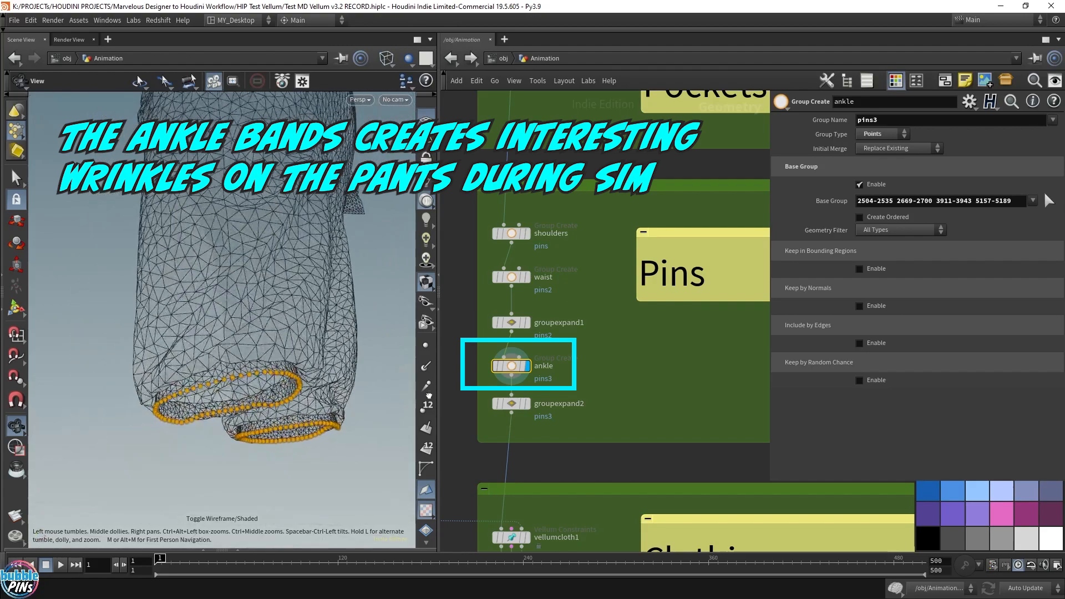
{"action": "scroll", "coordinate": [226, 354], "scroll_direction": "up", "scroll_amount": 3}
{"action": "left_click_drag", "start_coordinate": [225, 354], "coordinate": [267, 333]}
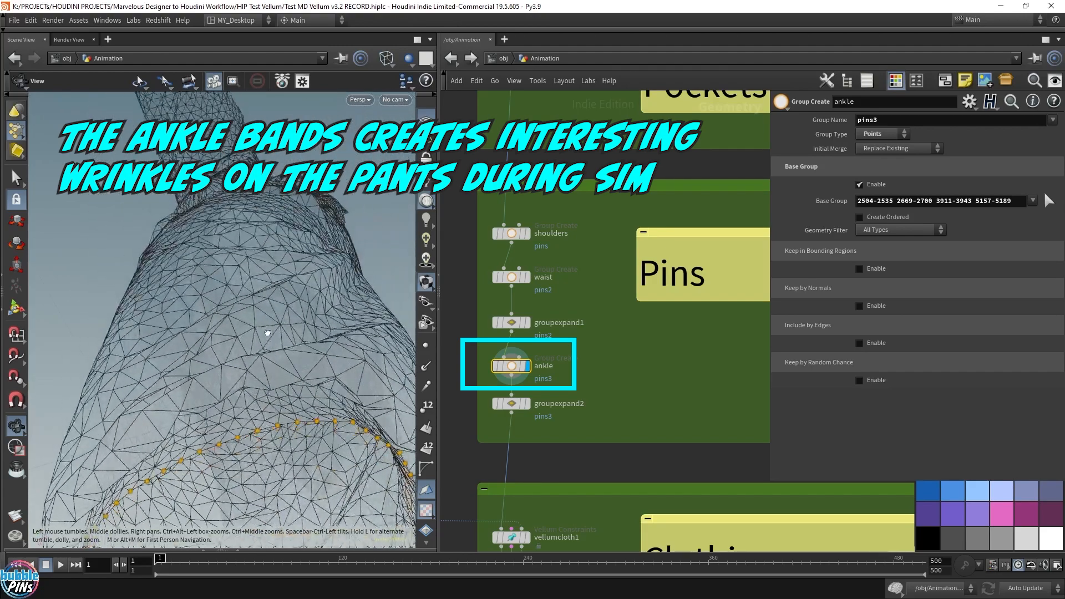
{"action": "key", "text": "shift+w"}
{"action": "mouse_move", "coordinate": [267, 401]}
{"action": "left_mouse_down"}
{"action": "mouse_move", "coordinate": [278, 390]}
{"action": "mouse_move", "coordinate": [265, 400]}
{"action": "mouse_move", "coordinate": [307, 395]}
{"action": "mouse_move", "coordinate": [292, 416]}
{"action": "left_mouse_up"}
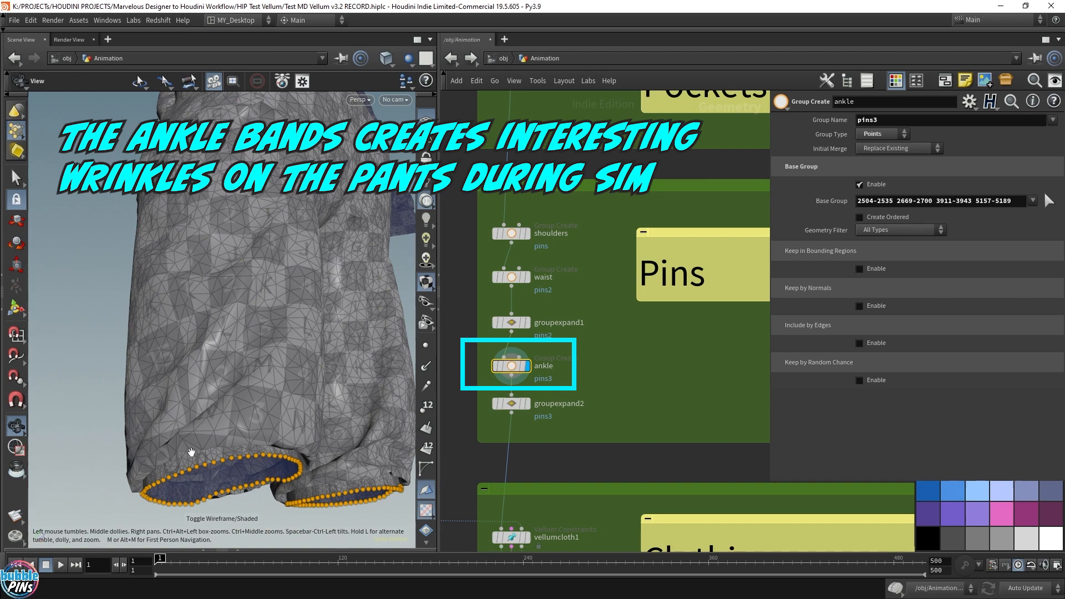
Step: Examine the wrinkles around both trouser hems in shaded and wireframe view, and display the expanded pins3 points from groupexpand2
{"action": "left_click_drag", "start_coordinate": [269, 458], "coordinate": [344, 327]}
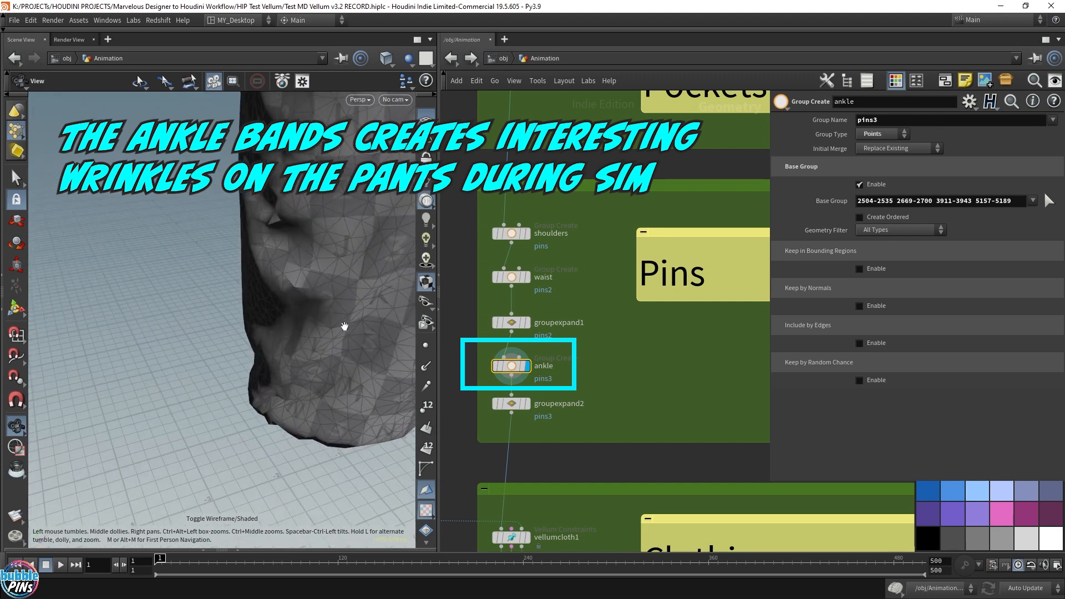
{"action": "left_click_drag", "start_coordinate": [271, 350], "coordinate": [270, 353]}
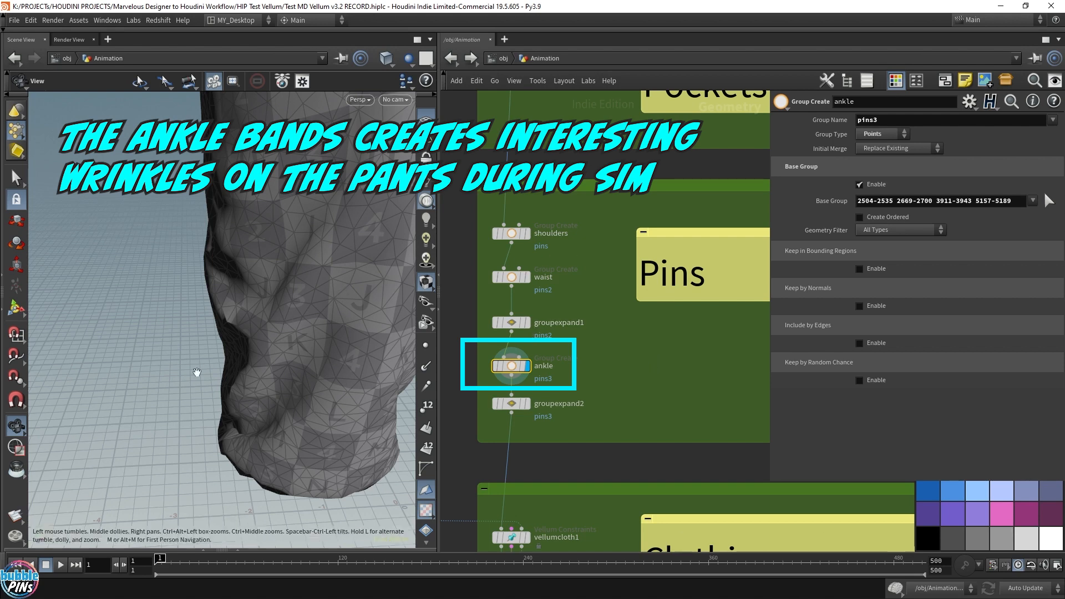
{"action": "mouse_move", "coordinate": [344, 295]}
{"action": "left_mouse_down"}
{"action": "mouse_move", "coordinate": [310, 360]}
{"action": "mouse_move", "coordinate": [307, 322]}
{"action": "mouse_move", "coordinate": [346, 328]}
{"action": "mouse_move", "coordinate": [322, 354]}
{"action": "mouse_move", "coordinate": [294, 360]}
{"action": "mouse_move", "coordinate": [366, 408]}
{"action": "left_mouse_up"}
{"action": "key", "text": "shift+w"}
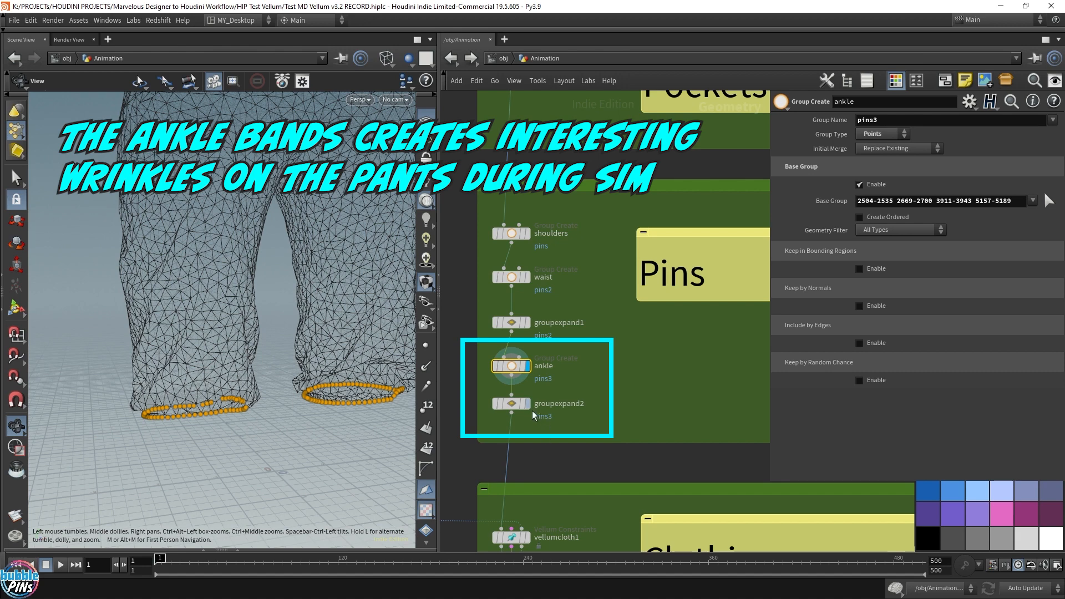
{"action": "left_click", "coordinate": [512, 406]}
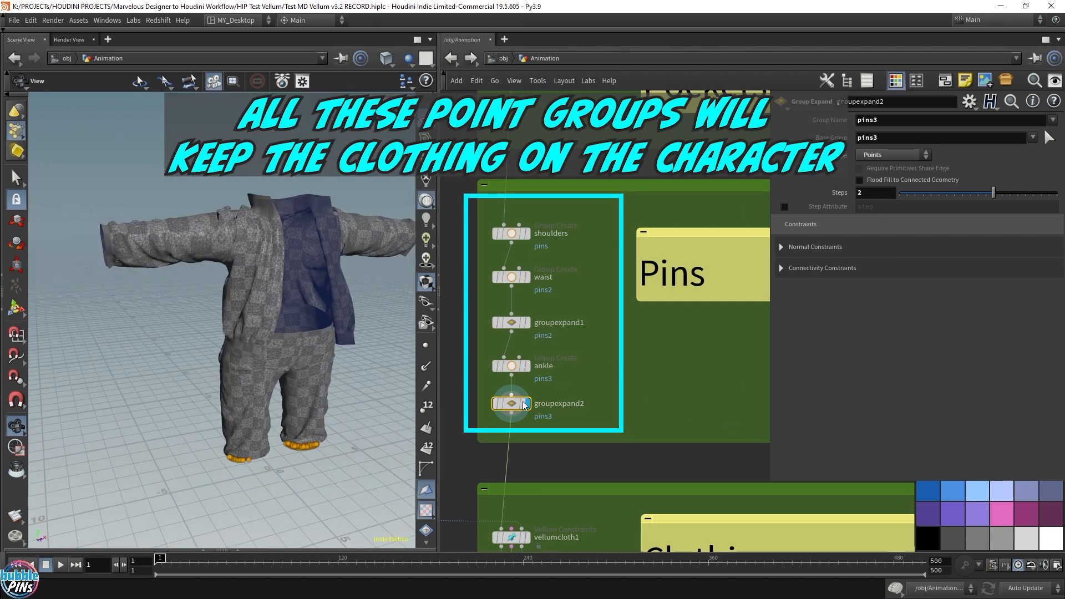
Step: Turn off the bypass on vellumattach1 and display that node
{"action": "middle_click_drag", "start_coordinate": [602, 474], "coordinate": [618, 208]}
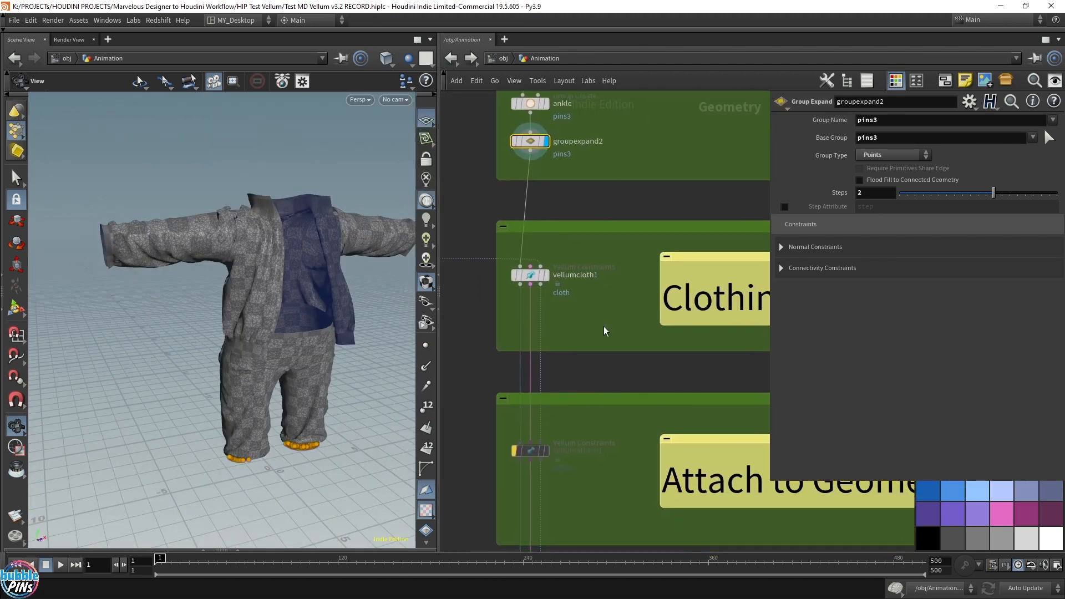
{"action": "left_click", "coordinate": [524, 452]}
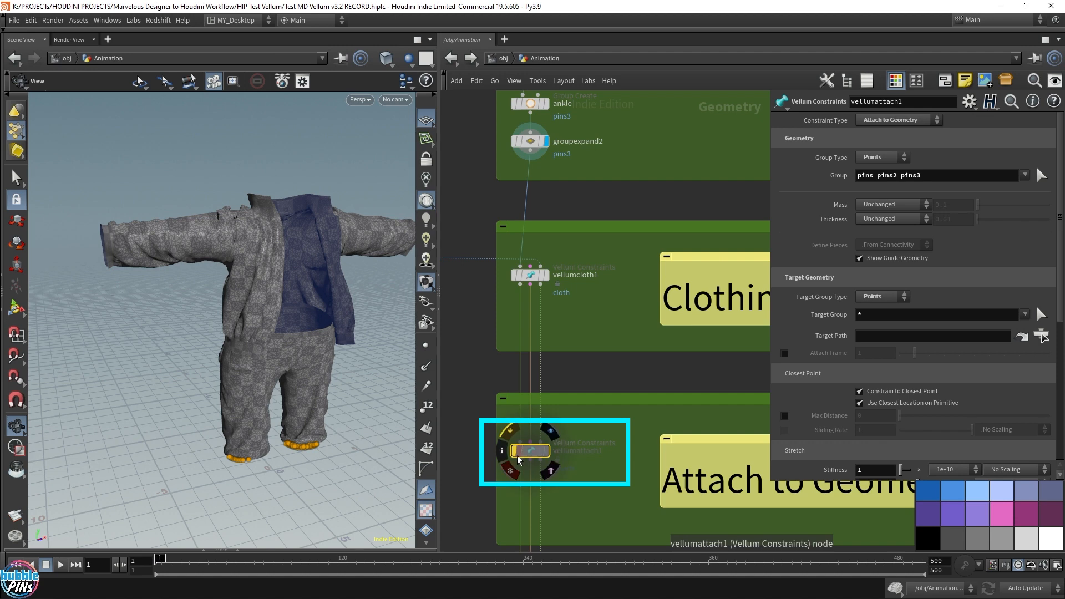
{"action": "left_click", "coordinate": [546, 451]}
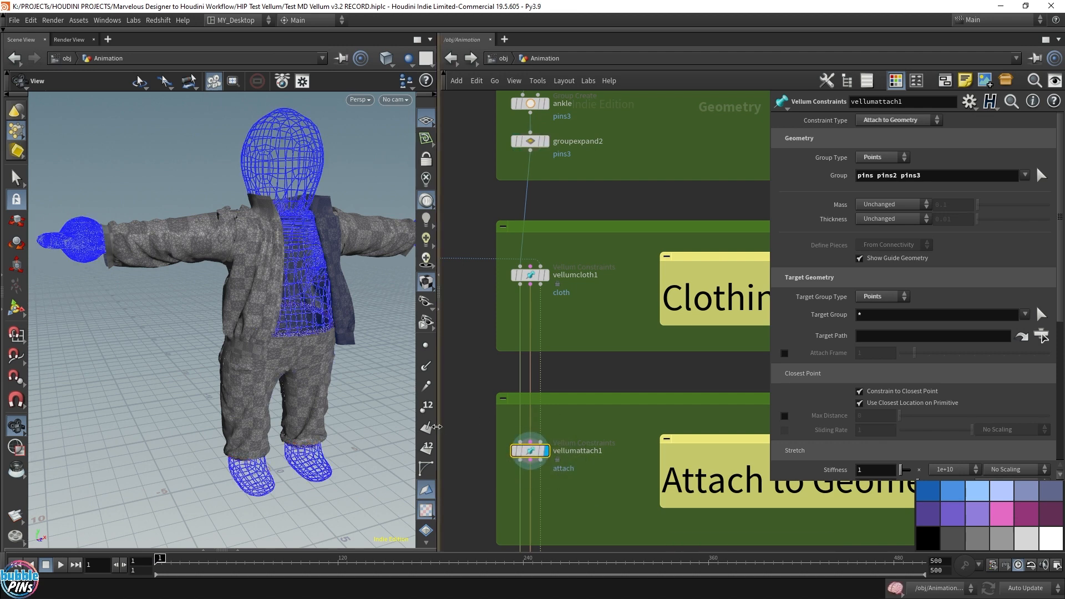
Step: Add a new Vellum Constraints node to the network beside vellumattach1
{"action": "key", "text": "Tab"}
{"action": "type", "text": "vellum"}
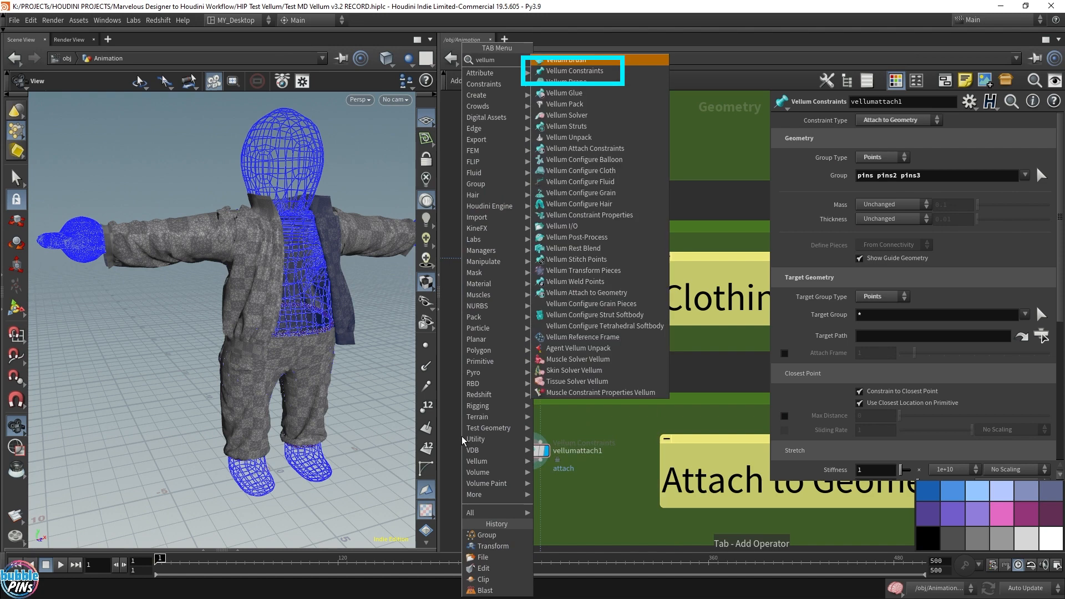
{"action": "key", "text": "Down"}
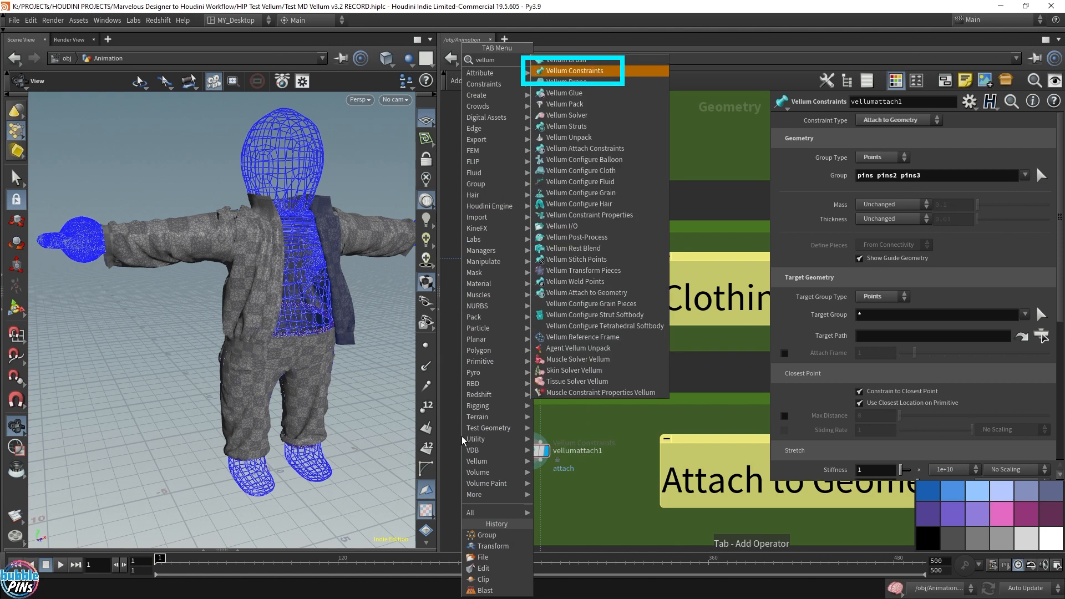
{"action": "key", "text": "Return"}
{"action": "left_click", "coordinate": [464, 441]}
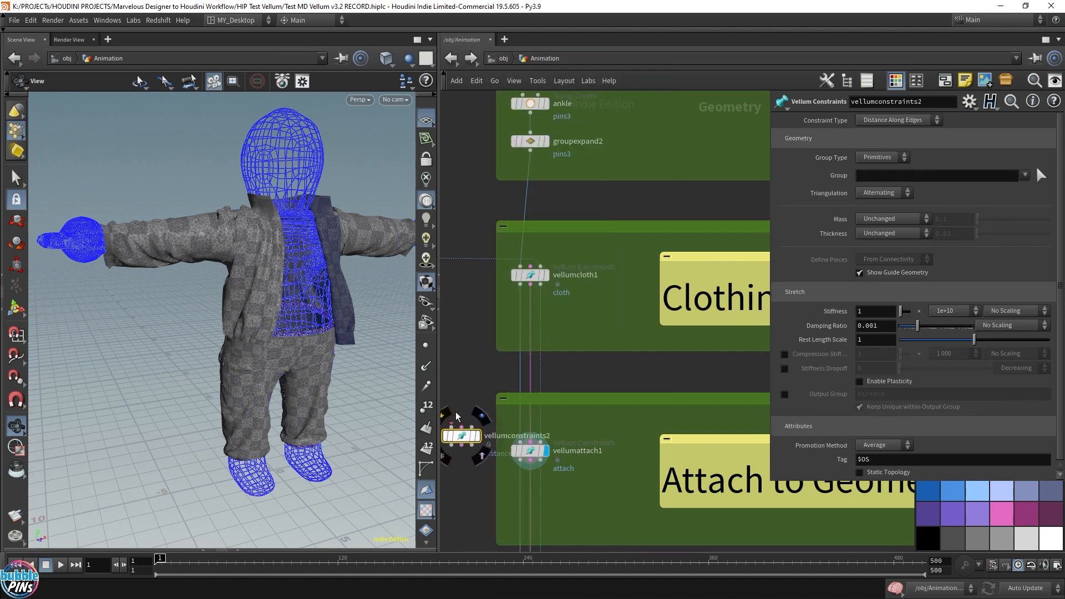
Step: Connect the three vellumcloth1 outputs to the matching inputs of the new Vellum Constraints node, display it, and move it clear of the chain
{"action": "left_click_drag", "start_coordinate": [451, 427], "coordinate": [521, 286]}
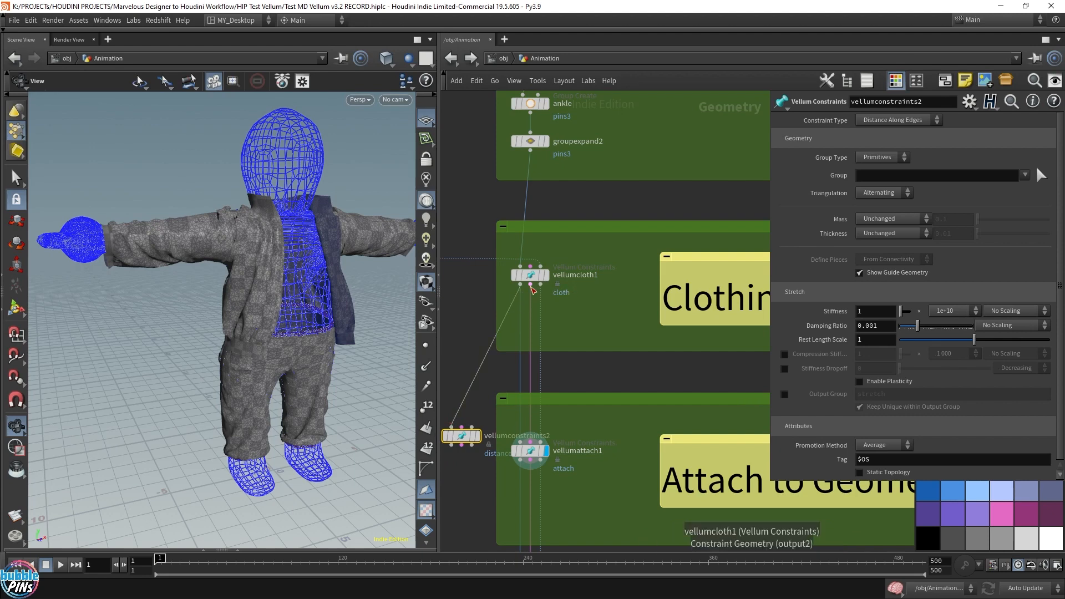
{"action": "left_click", "coordinate": [531, 285]}
{"action": "left_click", "coordinate": [462, 427]}
{"action": "left_click", "coordinate": [473, 427]}
{"action": "left_click", "coordinate": [541, 285]}
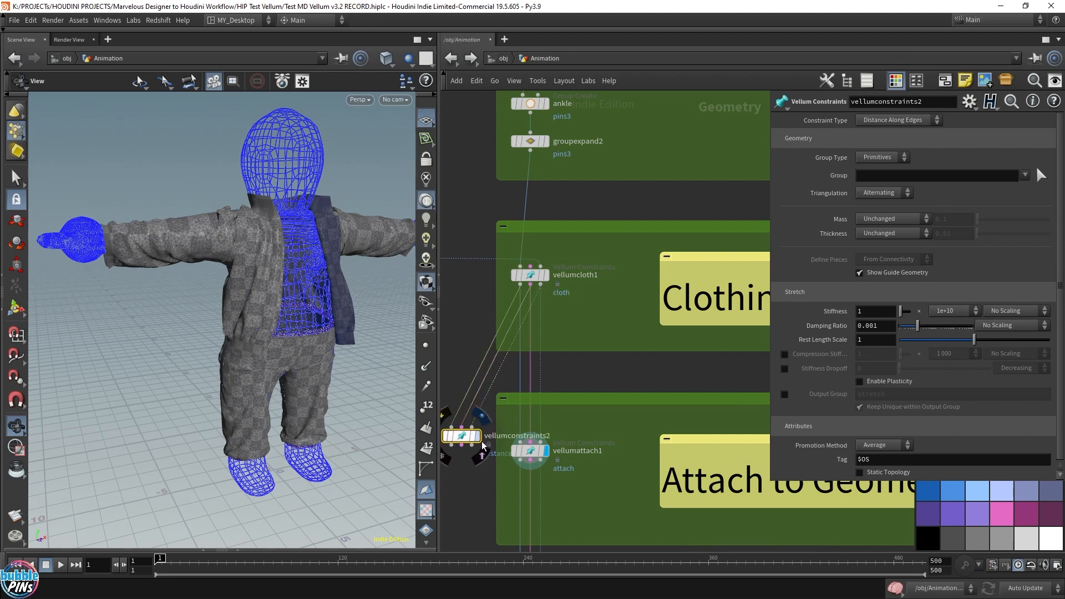
{"action": "left_click", "coordinate": [478, 436]}
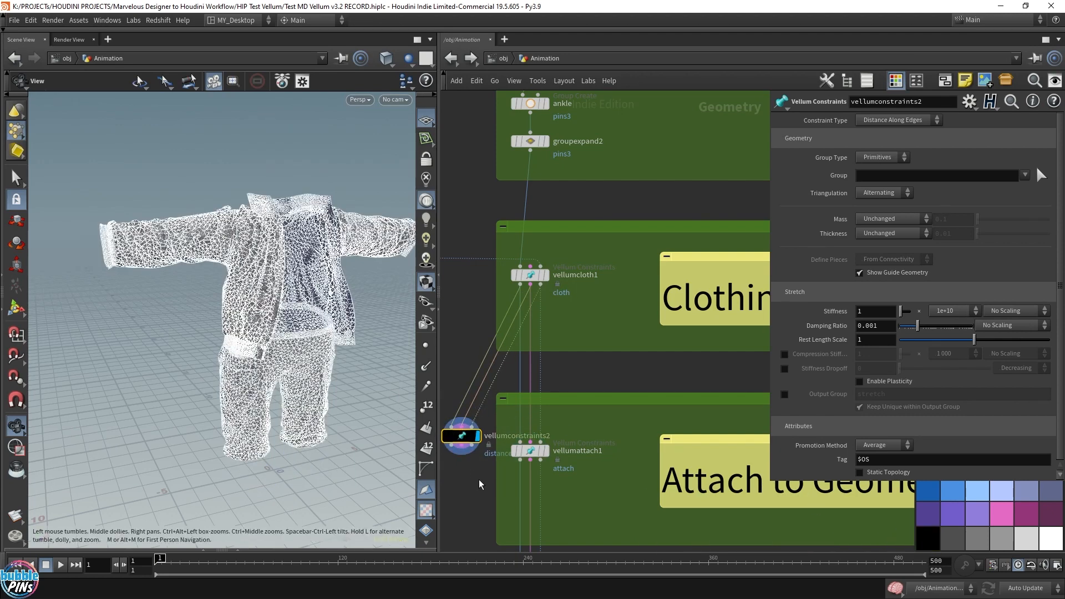
{"action": "middle_click_drag", "start_coordinate": [465, 467], "coordinate": [565, 451]}
{"action": "left_click_drag", "start_coordinate": [562, 419], "coordinate": [488, 395]}
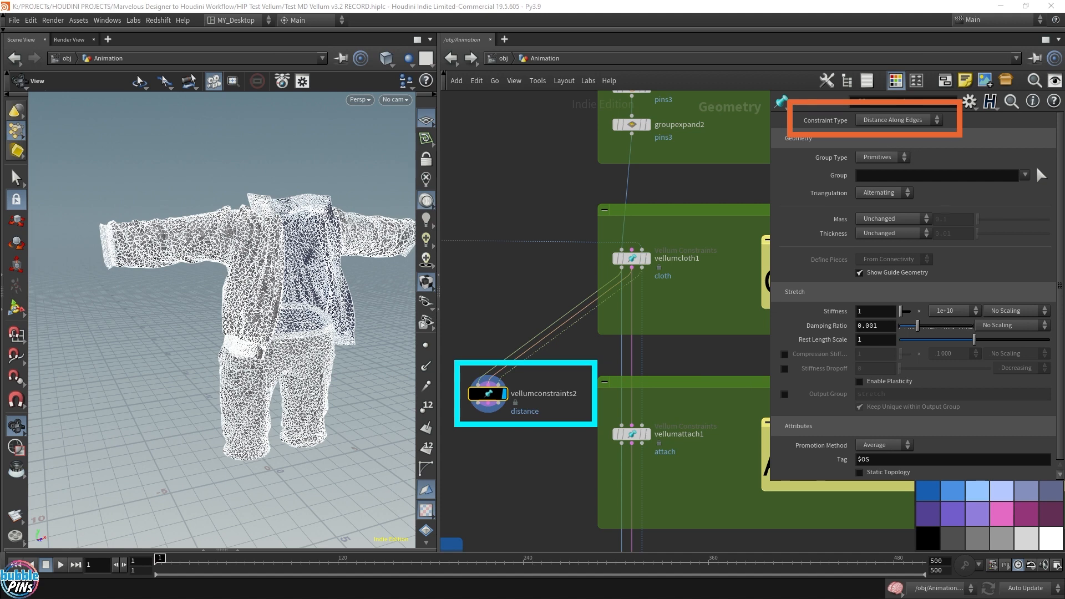
Step: Set the new node's constraint type to Attach to Geometry and inspect the attachment lines around the jacket and waist
{"action": "left_click", "coordinate": [879, 120]}
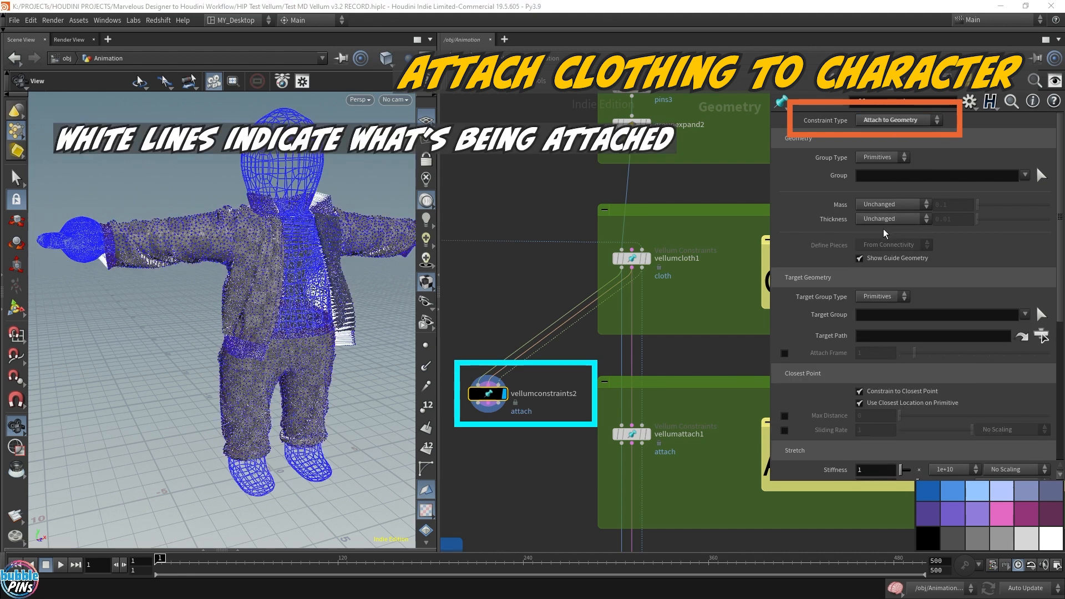
{"action": "mouse_move", "coordinate": [291, 308]}
{"action": "left_mouse_down"}
{"action": "mouse_move", "coordinate": [303, 302]}
{"action": "mouse_move", "coordinate": [297, 344]}
{"action": "mouse_move", "coordinate": [279, 297]}
{"action": "left_mouse_up"}
{"action": "scroll", "coordinate": [265, 355], "scroll_direction": "up", "scroll_amount": 6}
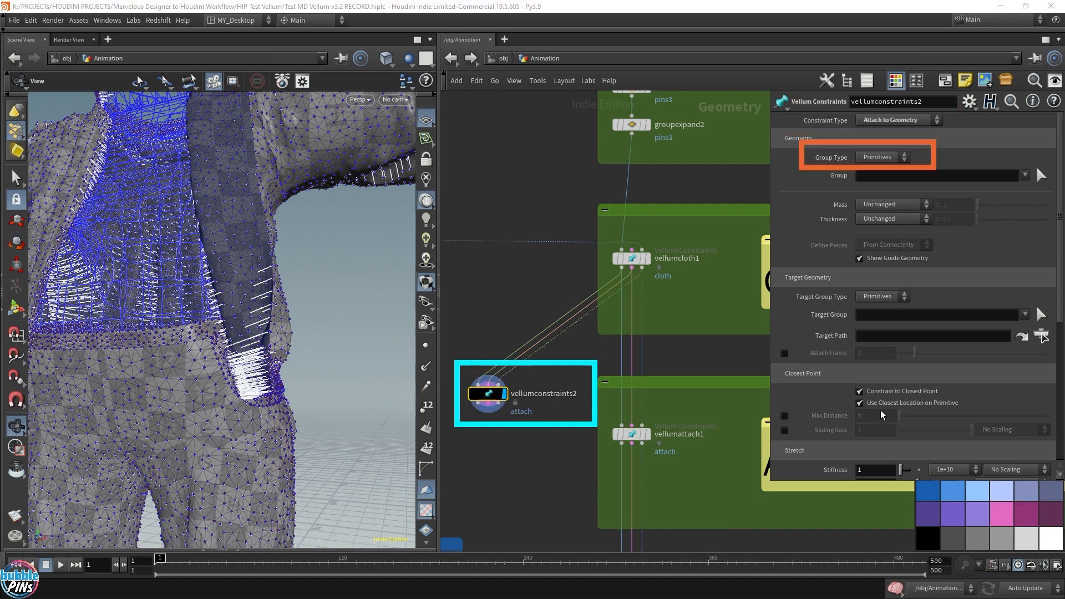
Step: Set the new node's group type to Points and its group to pins pins2 pins3
{"action": "left_click", "coordinate": [886, 158]}
{"action": "left_click", "coordinate": [879, 177]}
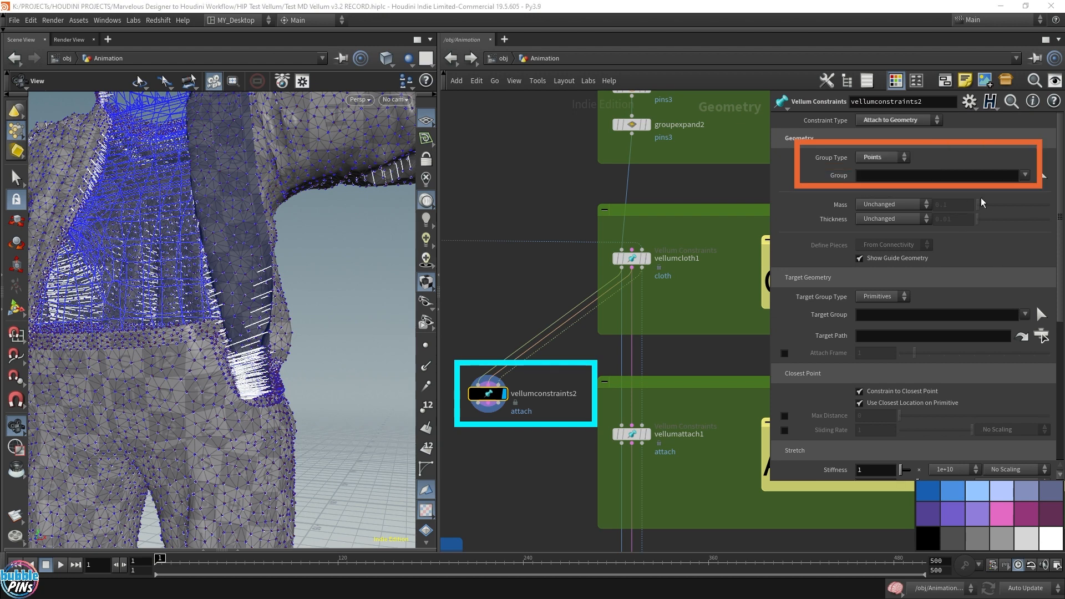
{"action": "left_click", "coordinate": [1026, 176]}
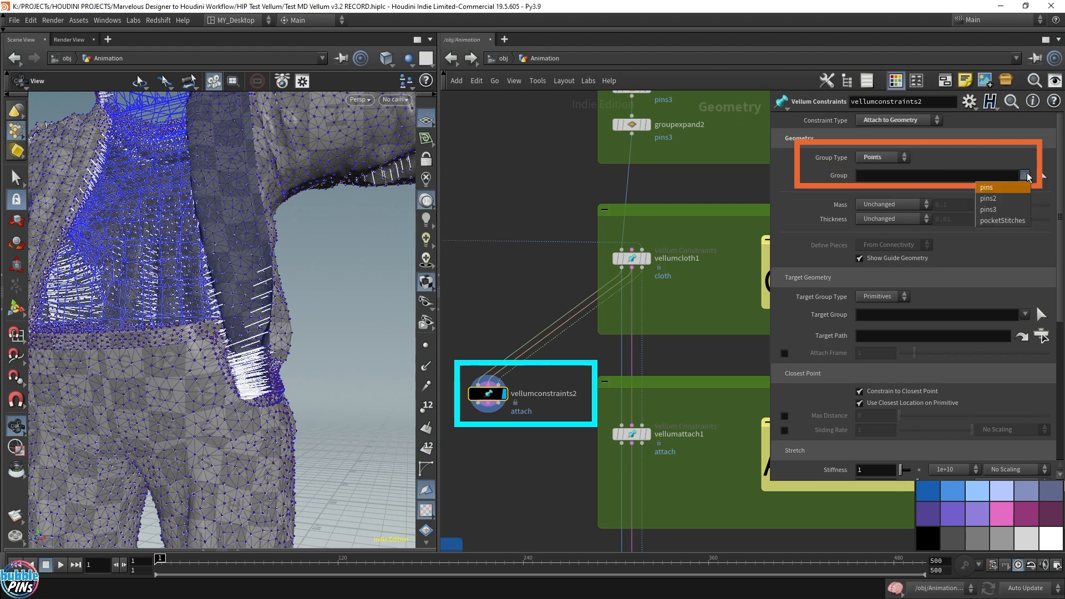
{"action": "left_click", "coordinate": [994, 188]}
{"action": "left_click", "coordinate": [1026, 177]}
{"action": "left_click", "coordinate": [988, 199]}
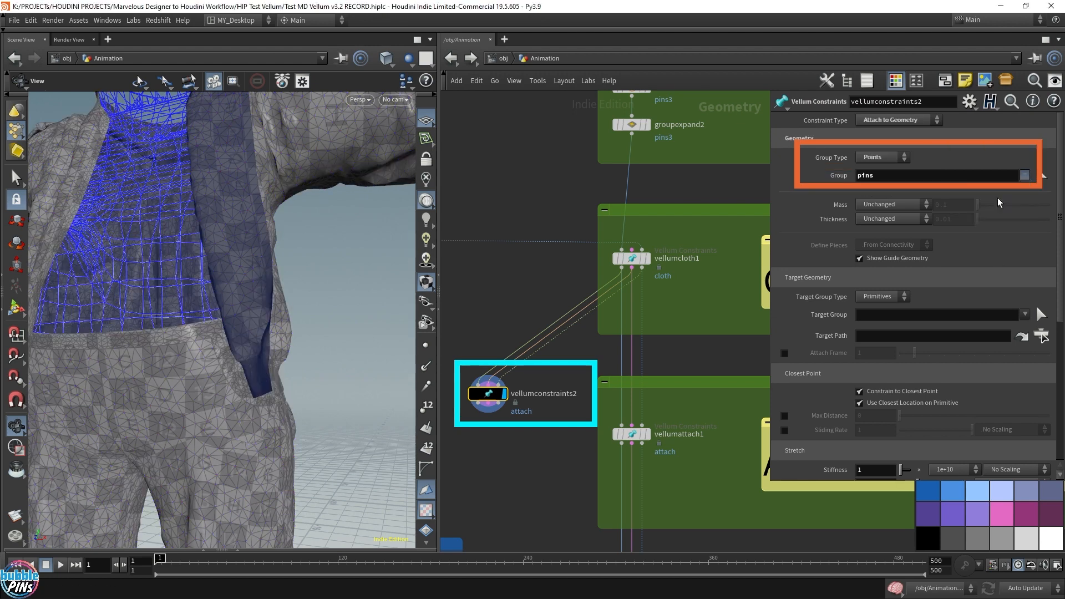
{"action": "left_click", "coordinate": [1026, 176]}
{"action": "left_click", "coordinate": [1026, 209]}
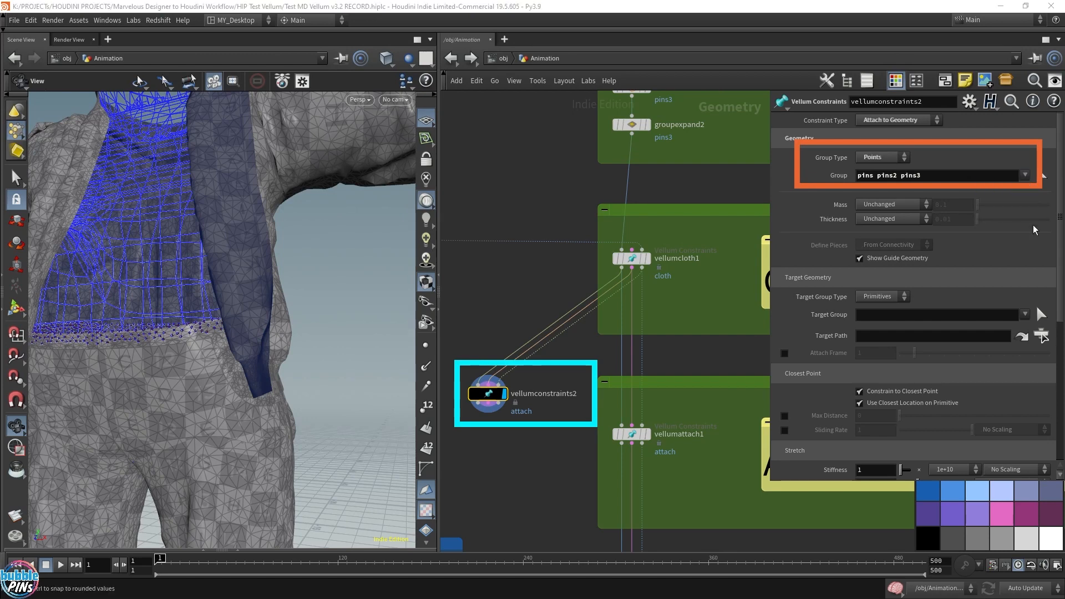
{"action": "left_click", "coordinate": [1026, 176]}
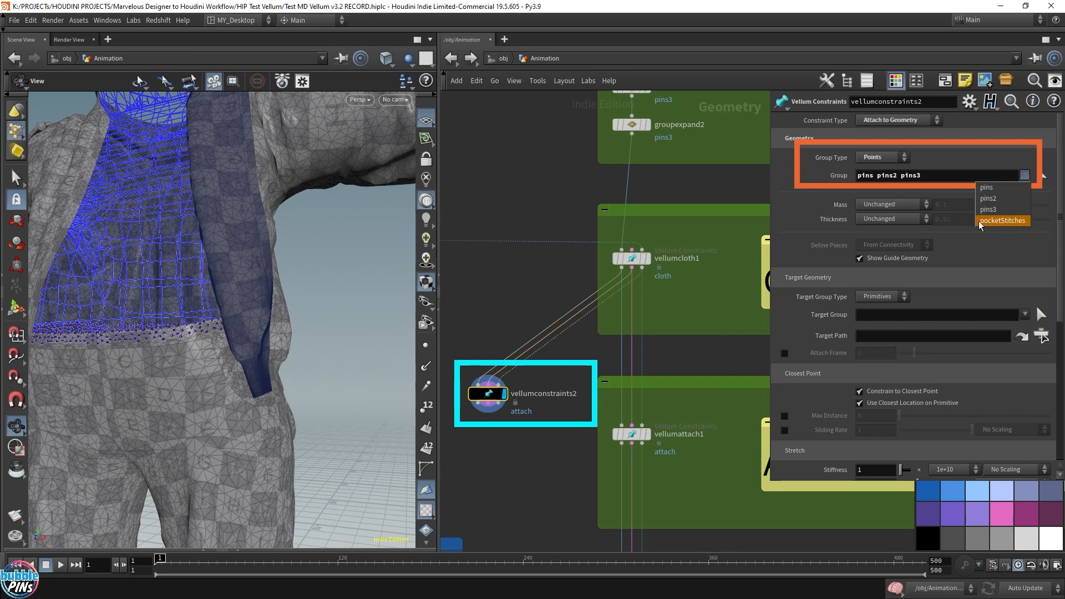
{"action": "left_click", "coordinate": [935, 181]}
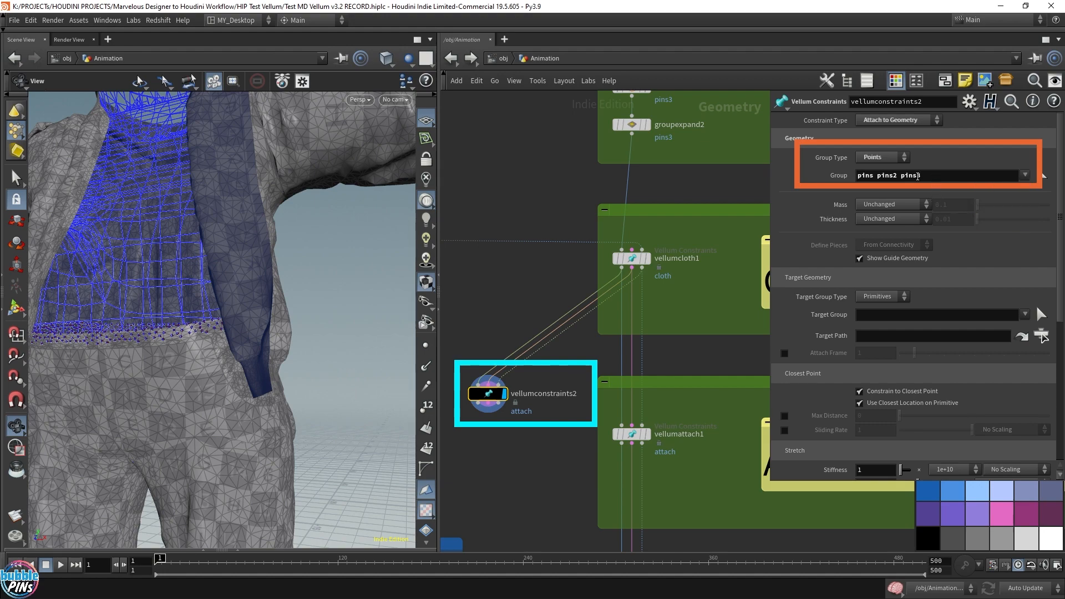
Step: Examine the attachment constraints around the waistband close up, from the front and from the side
{"action": "scroll", "coordinate": [217, 261], "scroll_direction": "down", "scroll_amount": 5}
{"action": "left_click_drag", "start_coordinate": [216, 261], "coordinate": [331, 267]}
{"action": "scroll", "coordinate": [332, 269], "scroll_direction": "up", "scroll_amount": 3}
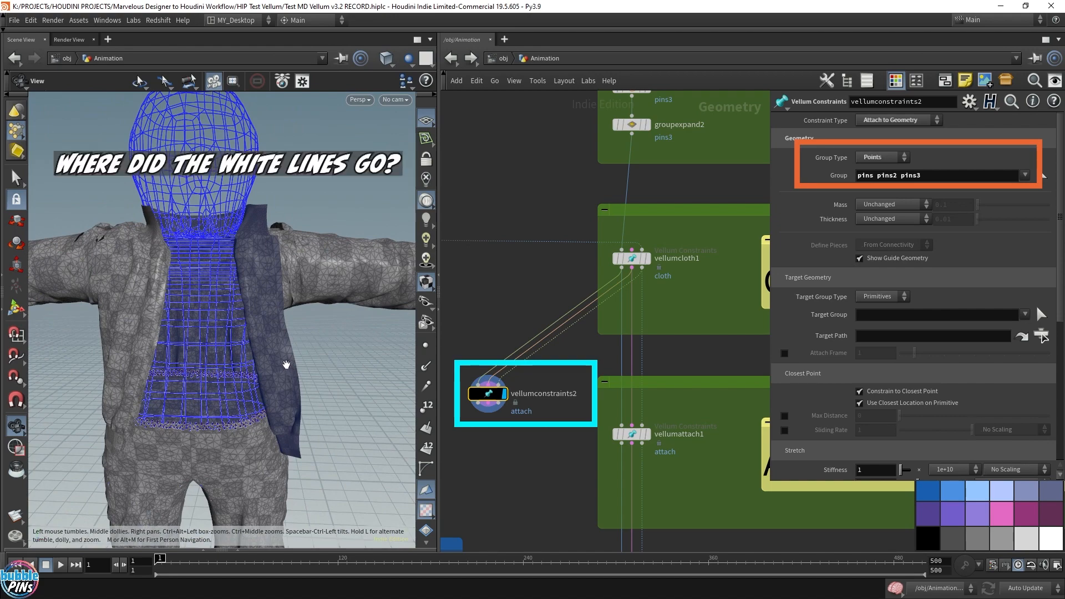
{"action": "scroll", "coordinate": [266, 366], "scroll_direction": "up", "scroll_amount": 6}
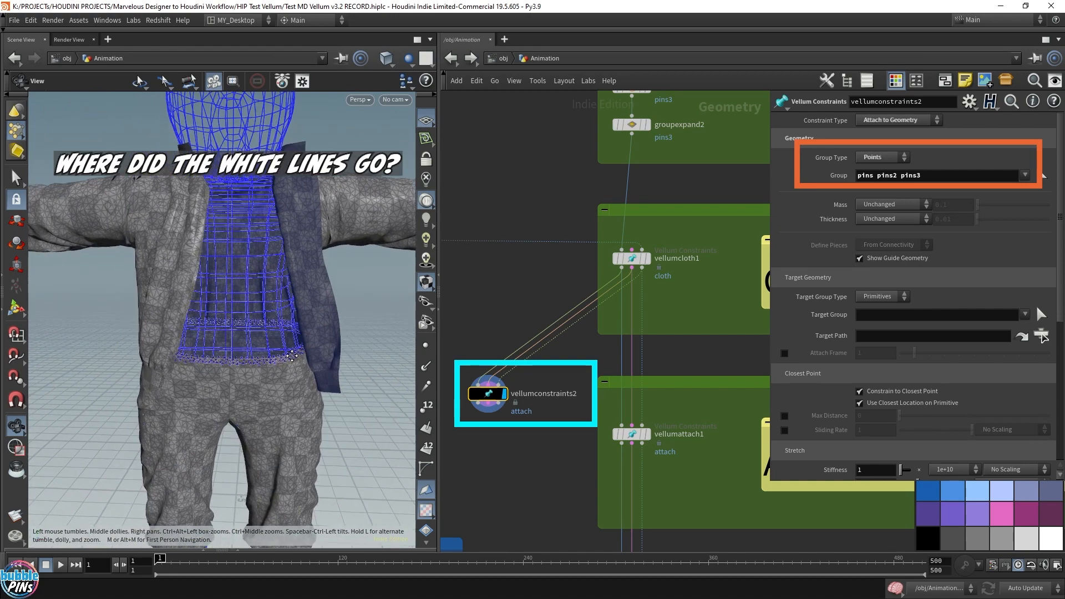
{"action": "scroll", "coordinate": [253, 369], "scroll_direction": "up", "scroll_amount": 5}
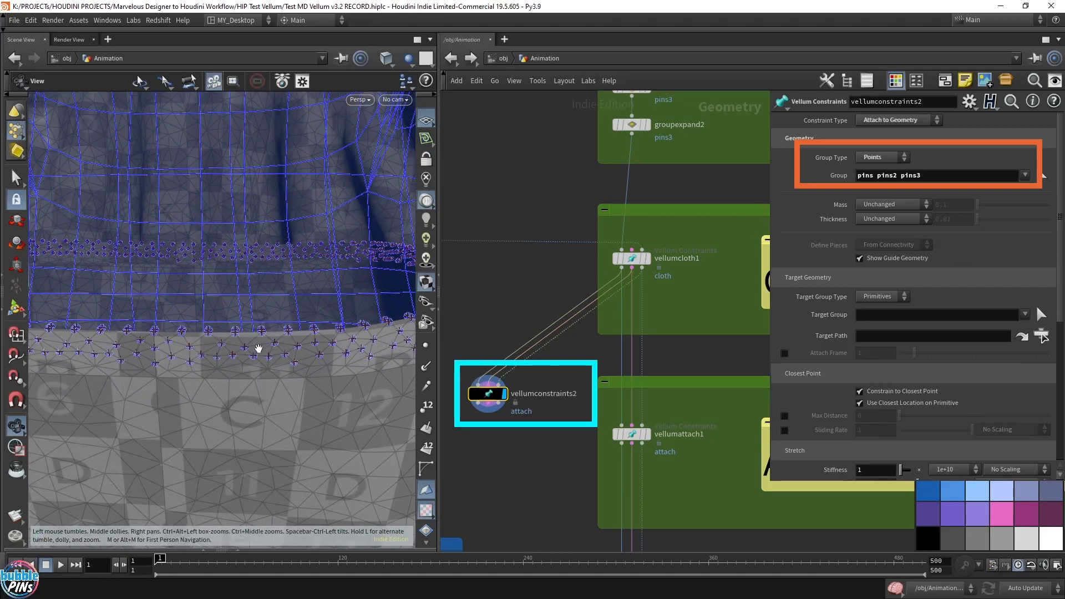
{"action": "left_click_drag", "start_coordinate": [258, 348], "coordinate": [334, 378]}
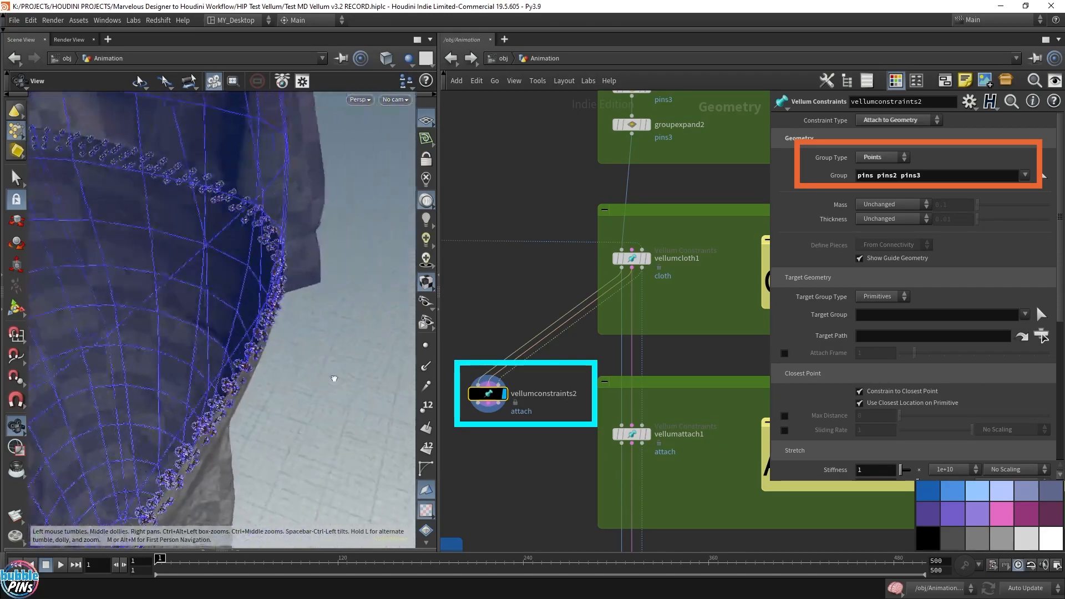
{"action": "scroll", "coordinate": [283, 343], "scroll_direction": "up", "scroll_amount": 5}
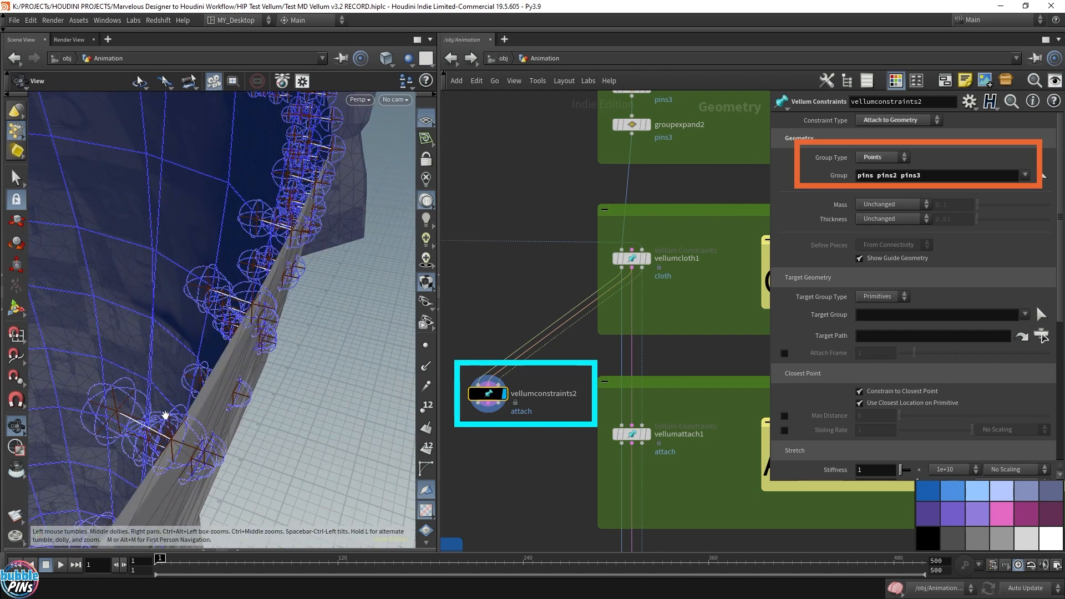
{"action": "left_click_drag", "start_coordinate": [165, 415], "coordinate": [168, 351]}
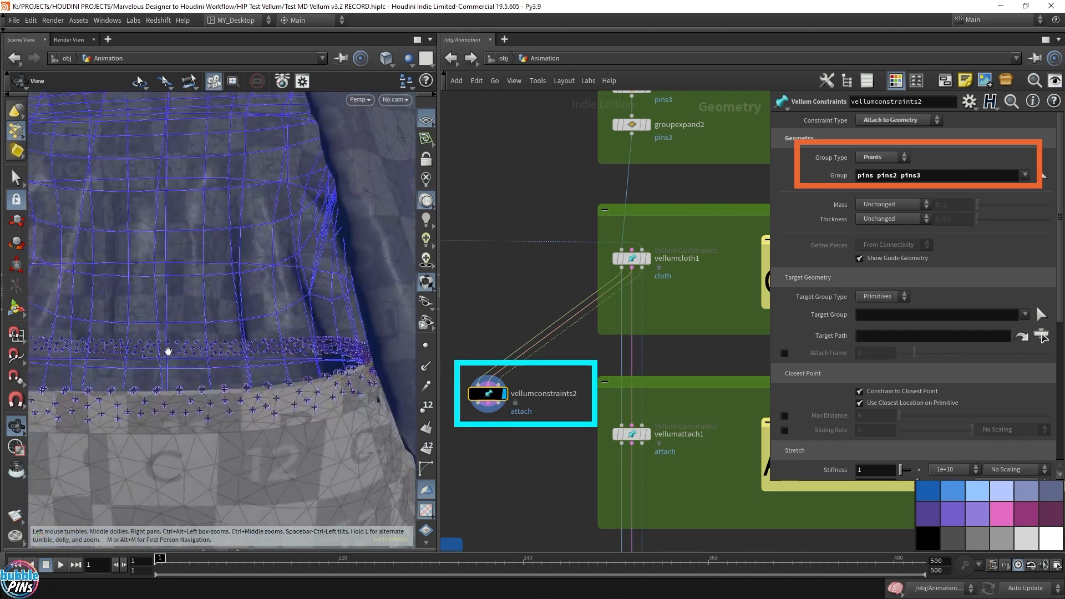
Step: Examine the attachment constraints on the shoulder and around the trouser hems close up
{"action": "left_click_drag", "start_coordinate": [221, 317], "coordinate": [248, 269]}
{"action": "scroll", "coordinate": [240, 300], "scroll_direction": "up", "scroll_amount": 10}
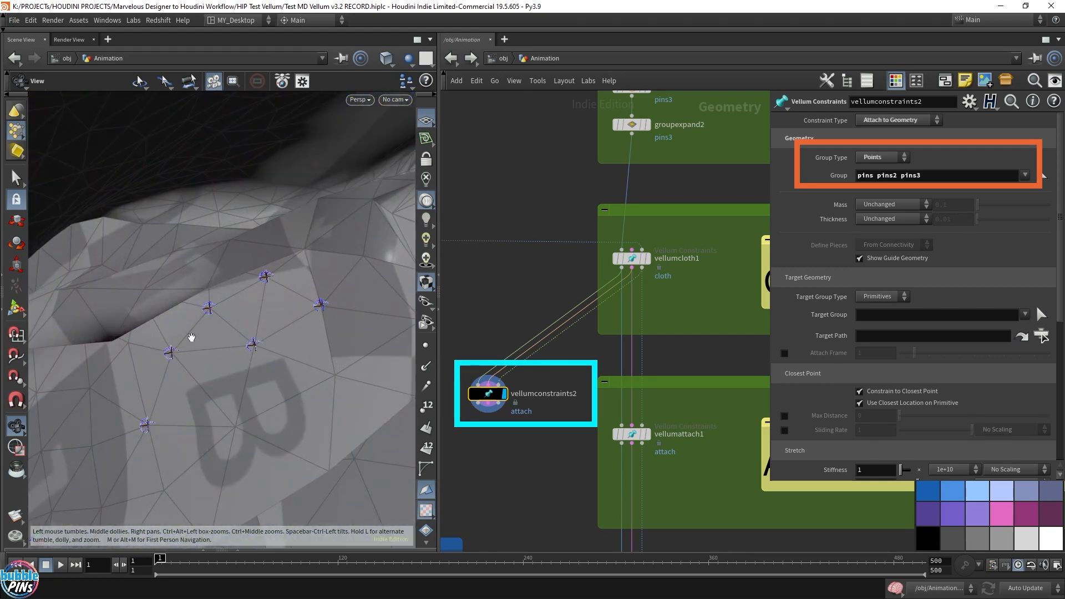
{"action": "scroll", "coordinate": [247, 328], "scroll_direction": "down", "scroll_amount": 10}
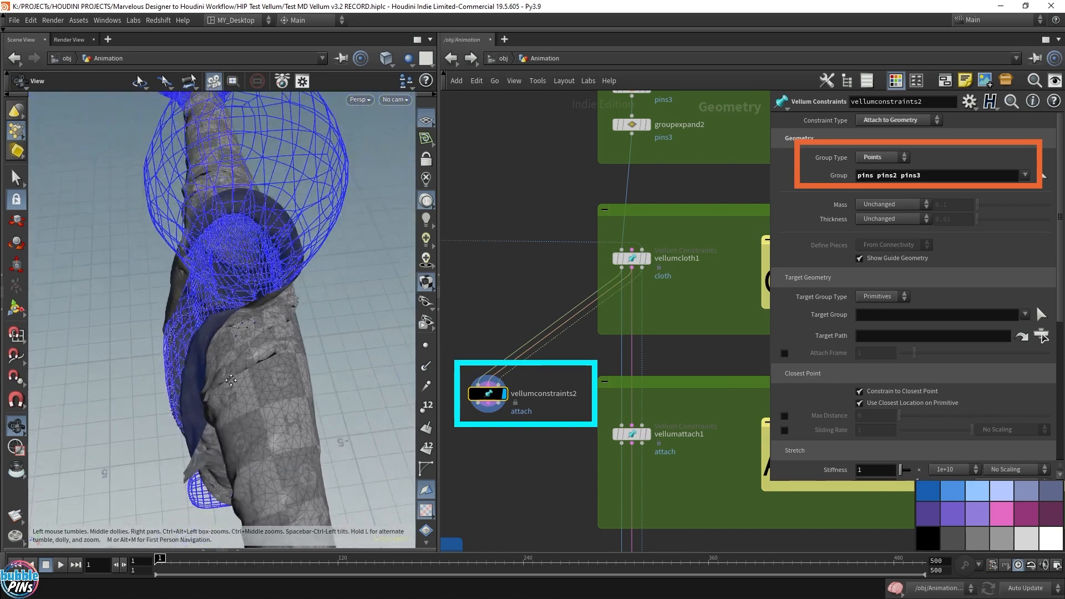
{"action": "left_click_drag", "start_coordinate": [231, 380], "coordinate": [254, 362]}
{"action": "right_click_drag", "start_coordinate": [254, 361], "coordinate": [302, 165]}
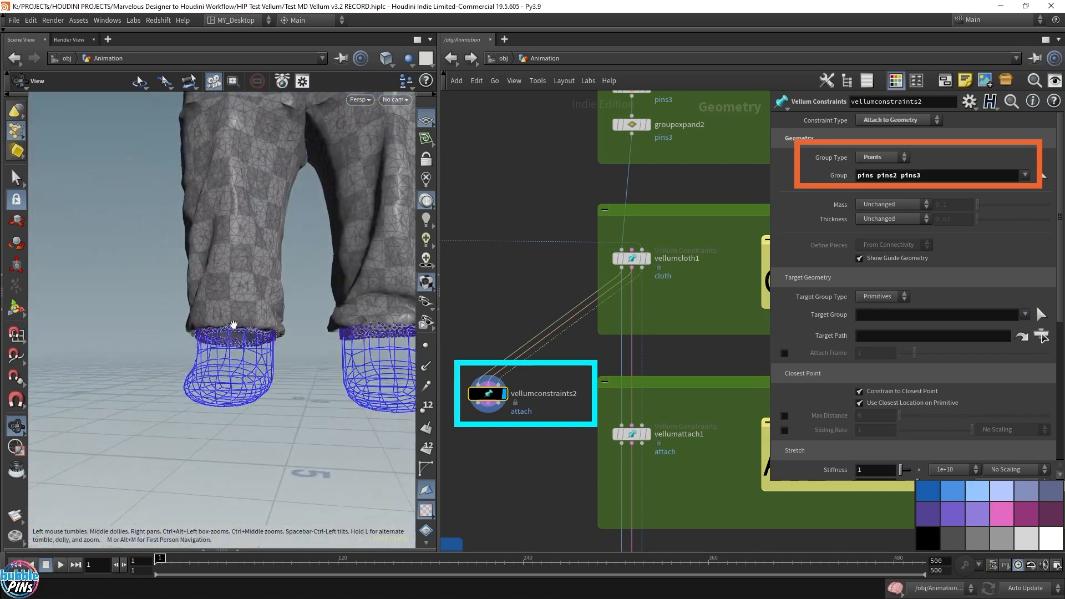
{"action": "left_click_drag", "start_coordinate": [233, 325], "coordinate": [246, 288]}
{"action": "scroll", "coordinate": [214, 330], "scroll_direction": "up", "scroll_amount": 10}
{"action": "left_click_drag", "start_coordinate": [214, 328], "coordinate": [222, 373]}
Step: Examine the attachment constraints between the waistband and the body from a low angle
{"action": "scroll", "coordinate": [235, 318], "scroll_direction": "down", "scroll_amount": 10}
{"action": "scroll", "coordinate": [215, 393], "scroll_direction": "up", "scroll_amount": 12}
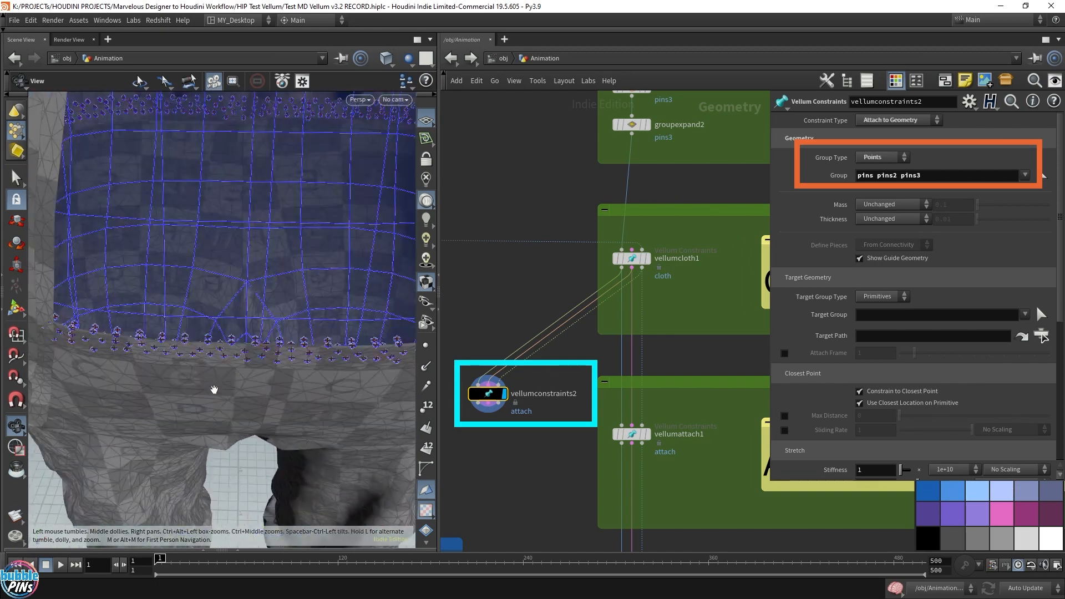
{"action": "mouse_move", "coordinate": [224, 324]}
{"action": "left_mouse_down"}
{"action": "mouse_move", "coordinate": [234, 359]}
{"action": "mouse_move", "coordinate": [219, 338]}
{"action": "left_mouse_up"}
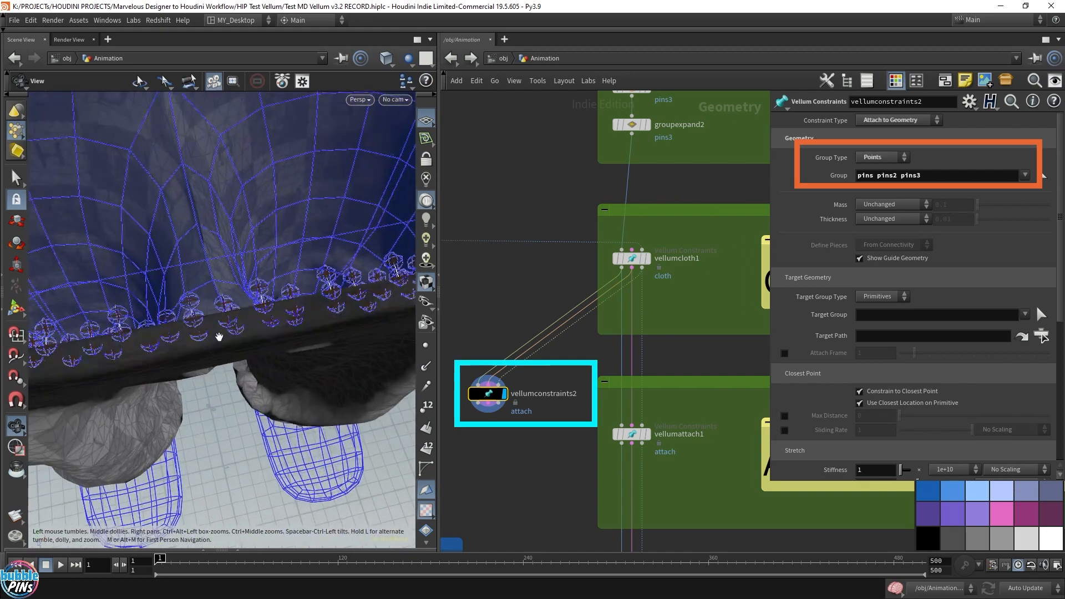
{"action": "scroll", "coordinate": [247, 295], "scroll_direction": "up", "scroll_amount": 5}
{"action": "scroll", "coordinate": [255, 290], "scroll_direction": "down", "scroll_amount": 2}
{"action": "left_click_drag", "start_coordinate": [255, 290], "coordinate": [266, 316]}
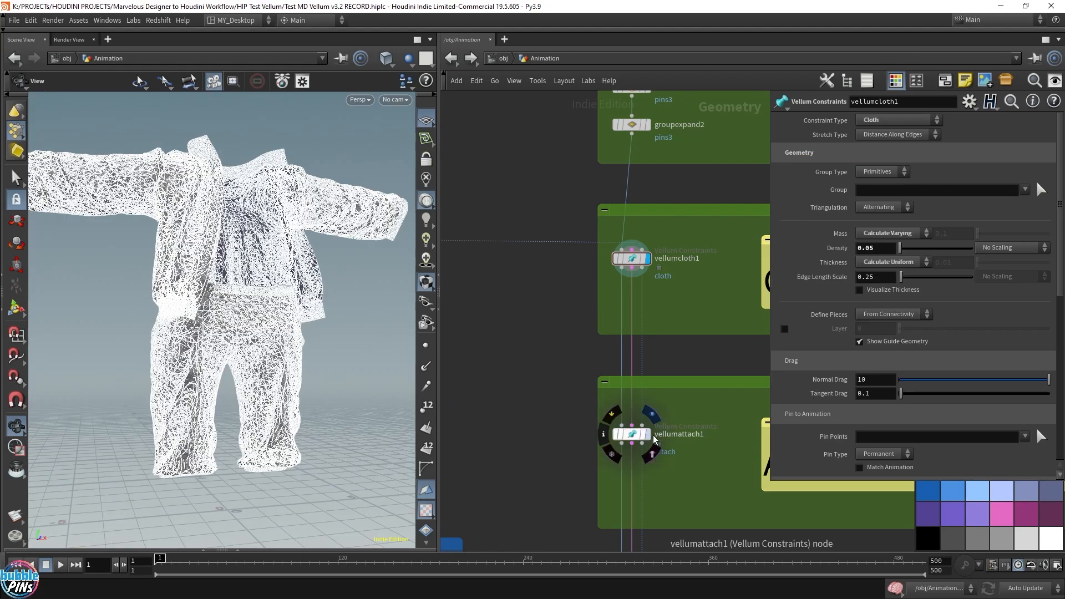
Step: Select and display vellumattach1 to show its attach constraints on the character
{"action": "left_click", "coordinate": [645, 435]}
{"action": "left_click", "coordinate": [632, 435]}
{"action": "middle_click_drag", "start_coordinate": [704, 477], "coordinate": [623, 211]}
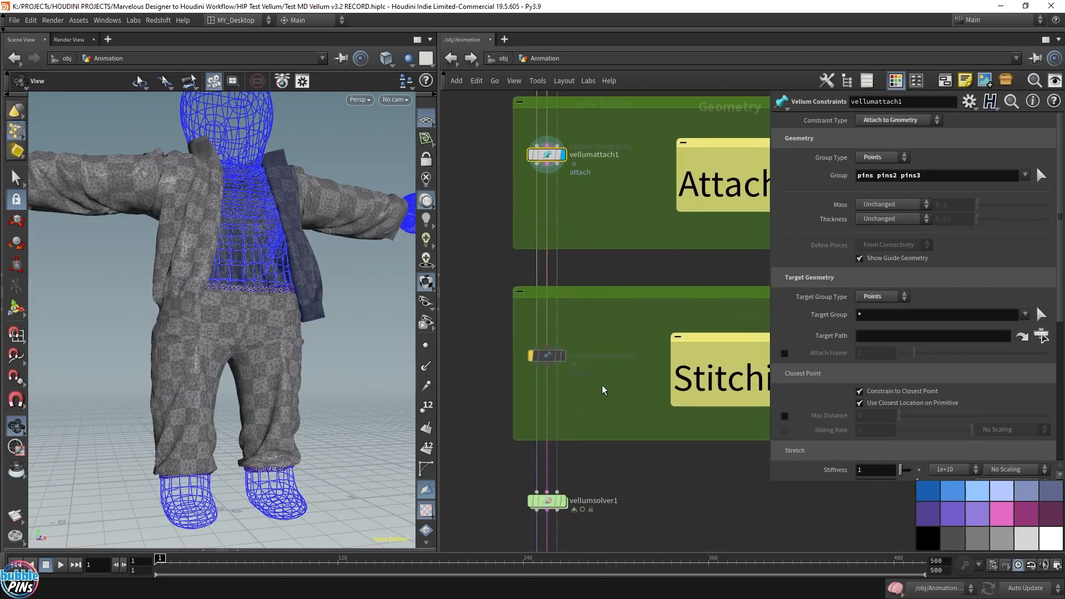
Step: Enable and display the bypassed stitch constraint node below vellumattach1
{"action": "left_click", "coordinate": [548, 356]}
{"action": "left_click", "coordinate": [531, 356]}
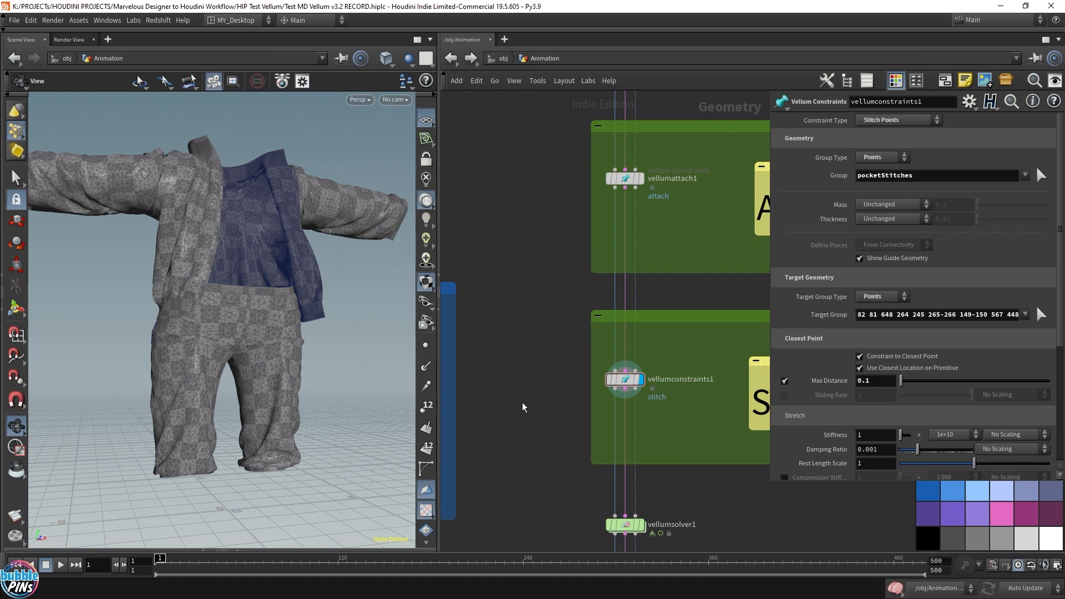
Step: Add a Vellum Constraints node, wire it to the outputs of vellumattach1, colour it black and display it
{"action": "key", "text": "Tab"}
{"action": "type", "text": "vellum c"}
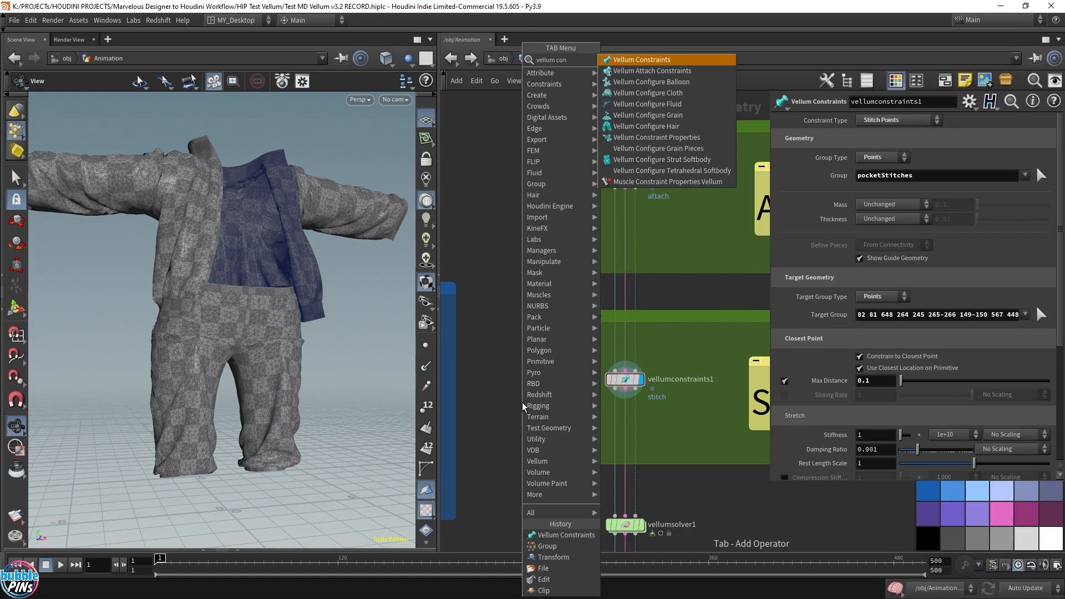
{"action": "key", "text": "Return"}
{"action": "left_click", "coordinate": [507, 380]}
{"action": "left_click_drag", "start_coordinate": [498, 371], "coordinate": [626, 189]}
{"action": "left_click_drag", "start_coordinate": [518, 371], "coordinate": [635, 188]}
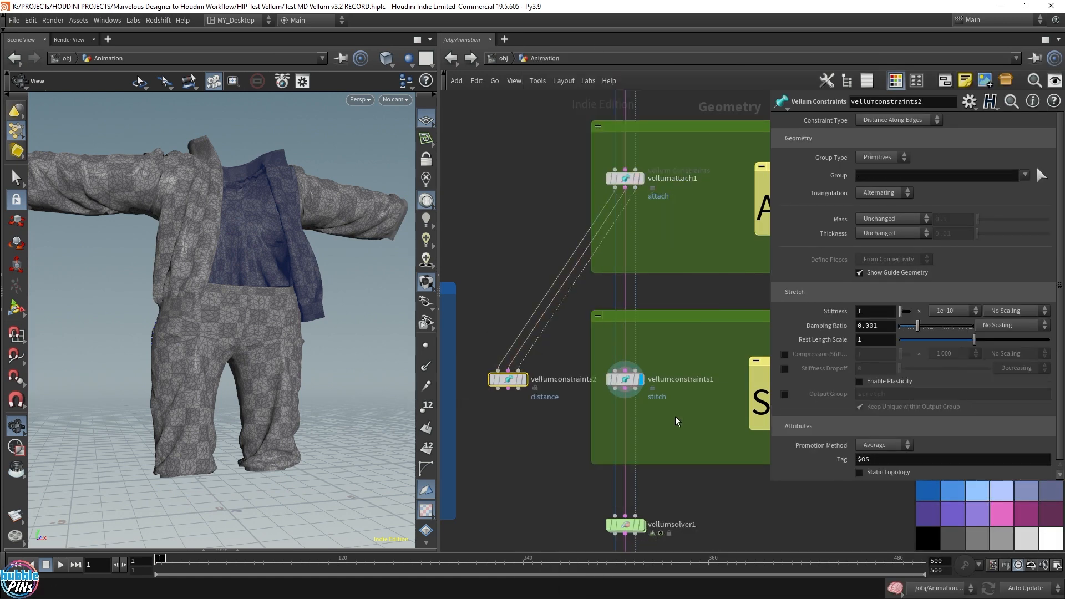
{"action": "left_click", "coordinate": [926, 536]}
{"action": "left_click", "coordinate": [524, 379]}
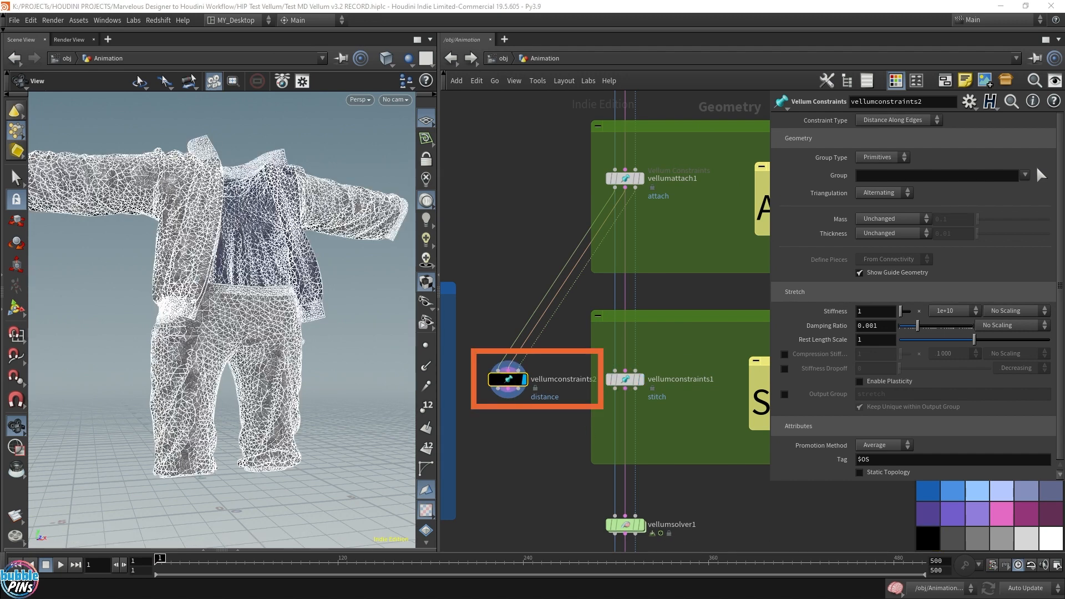
Step: Set the new node's constraint type to Stitch Points, its group type to Points and its group to pocketStitches
{"action": "left_click", "coordinate": [908, 121]}
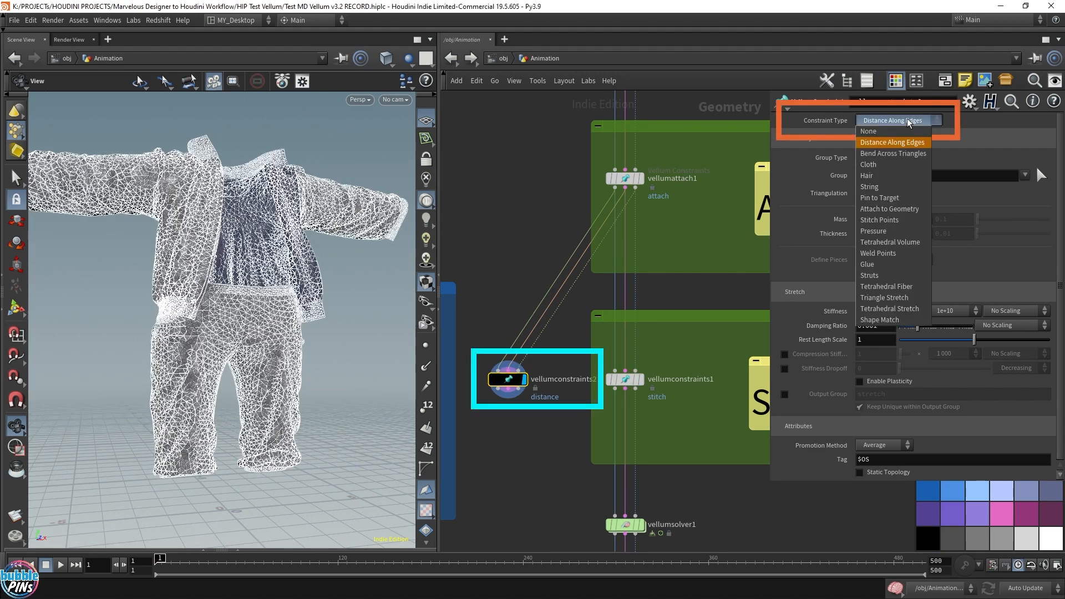
{"action": "left_click", "coordinate": [894, 220]}
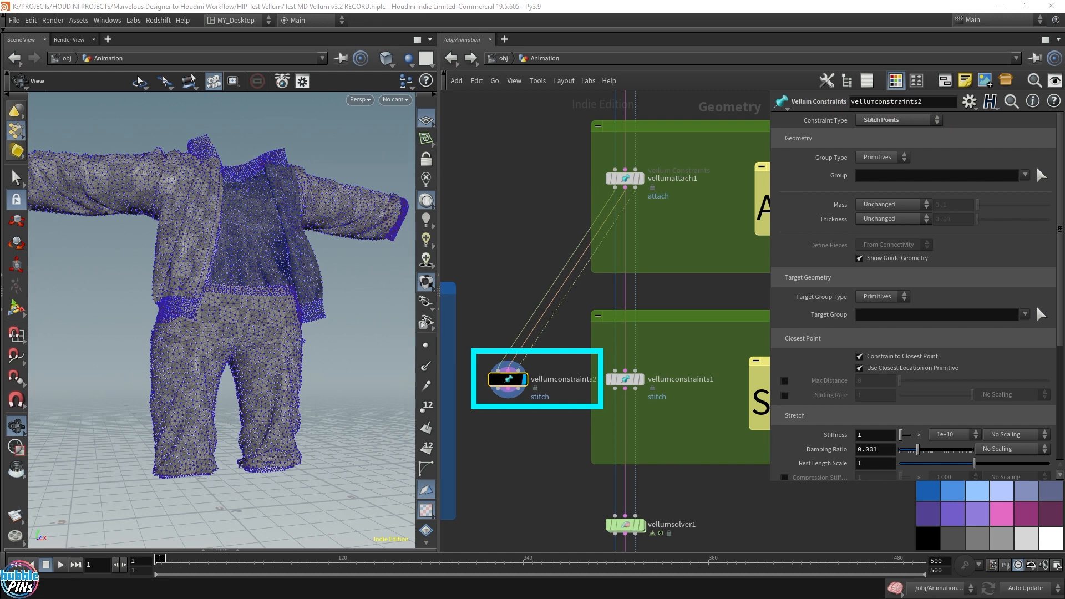
{"action": "left_click", "coordinate": [881, 157]}
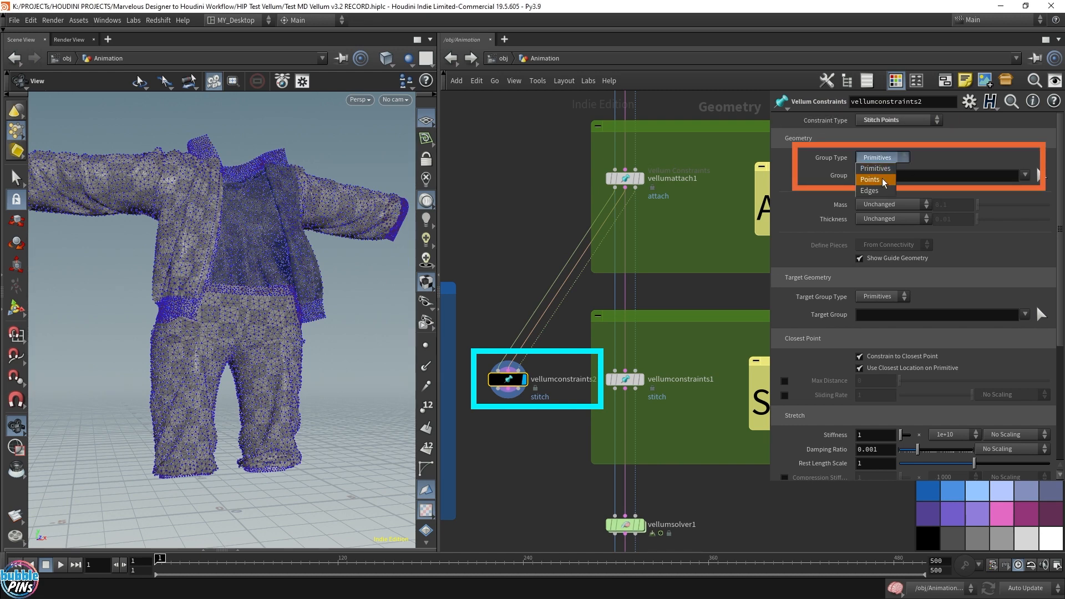
{"action": "left_click", "coordinate": [871, 180]}
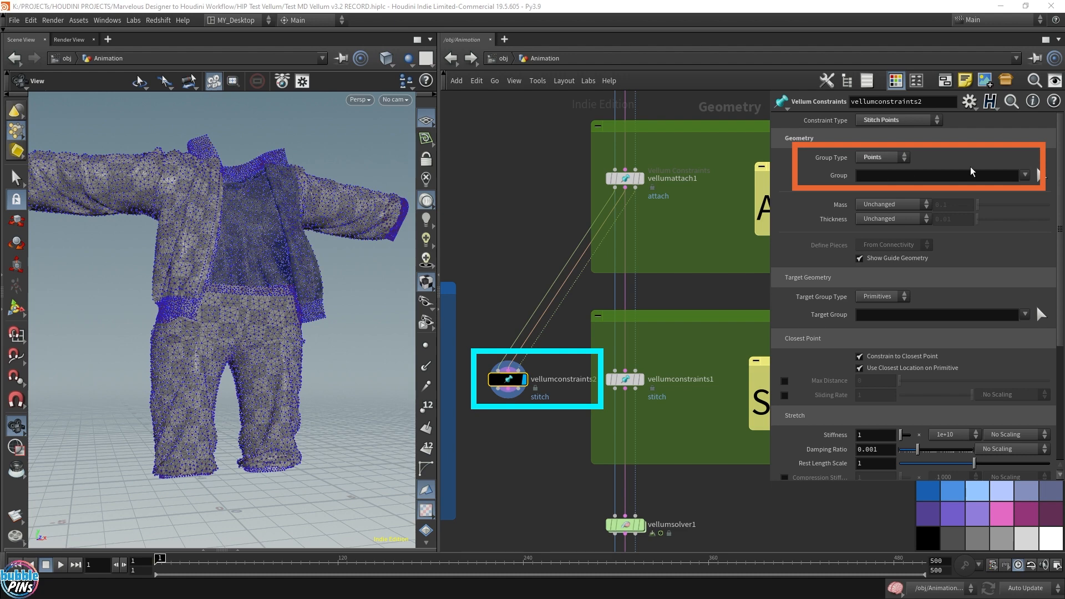
{"action": "left_click", "coordinate": [1025, 176]}
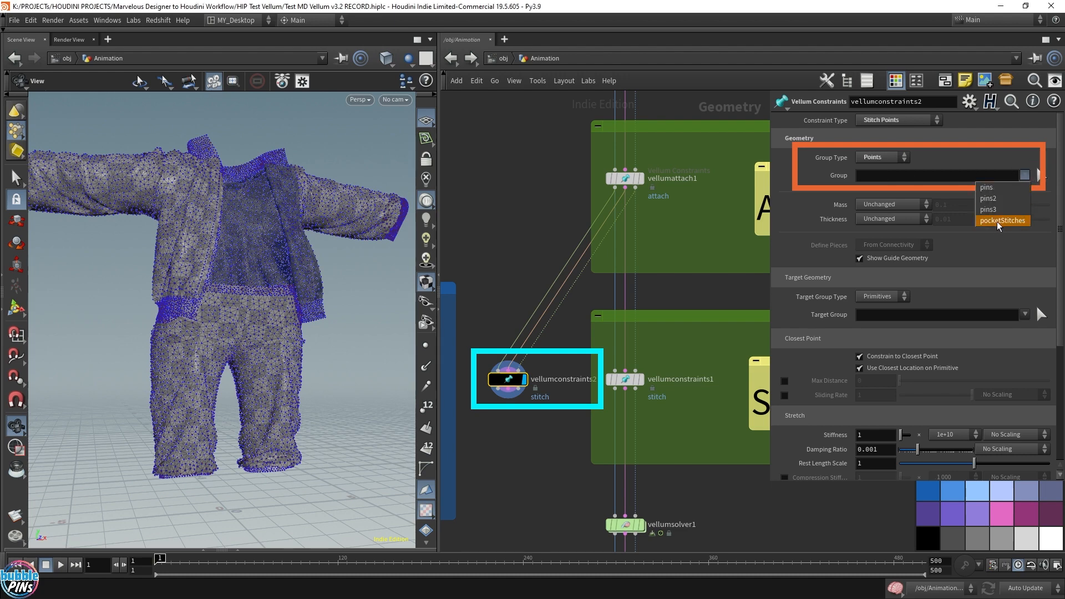
{"action": "left_click", "coordinate": [1019, 221]}
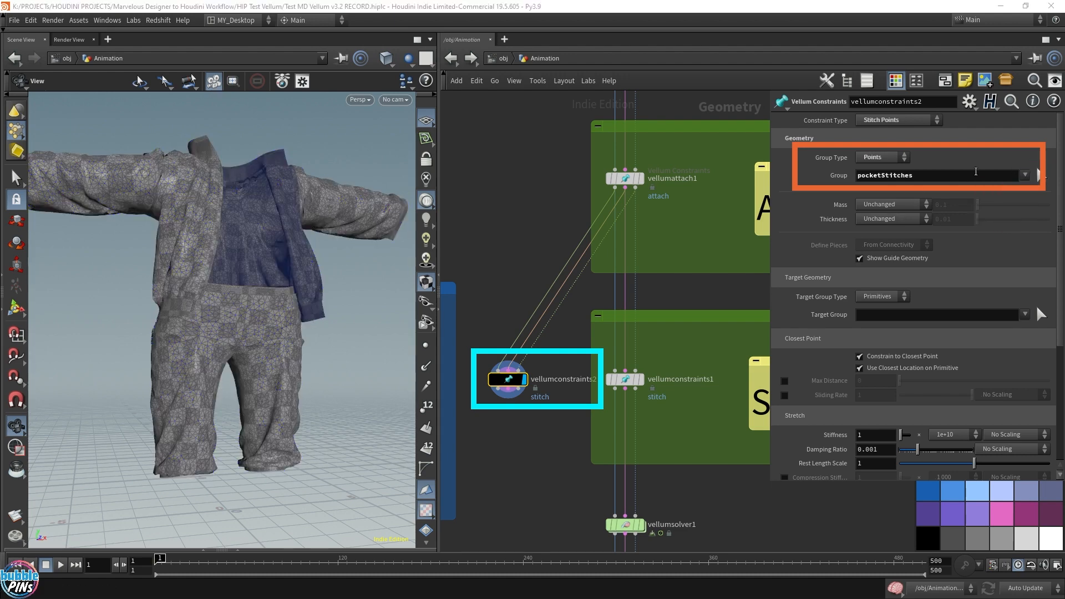
Step: Examine the pocket stitch points on the back of the trousers close up
{"action": "left_click_drag", "start_coordinate": [384, 244], "coordinate": [275, 271]}
{"action": "scroll", "coordinate": [227, 301], "scroll_direction": "up", "scroll_amount": 8}
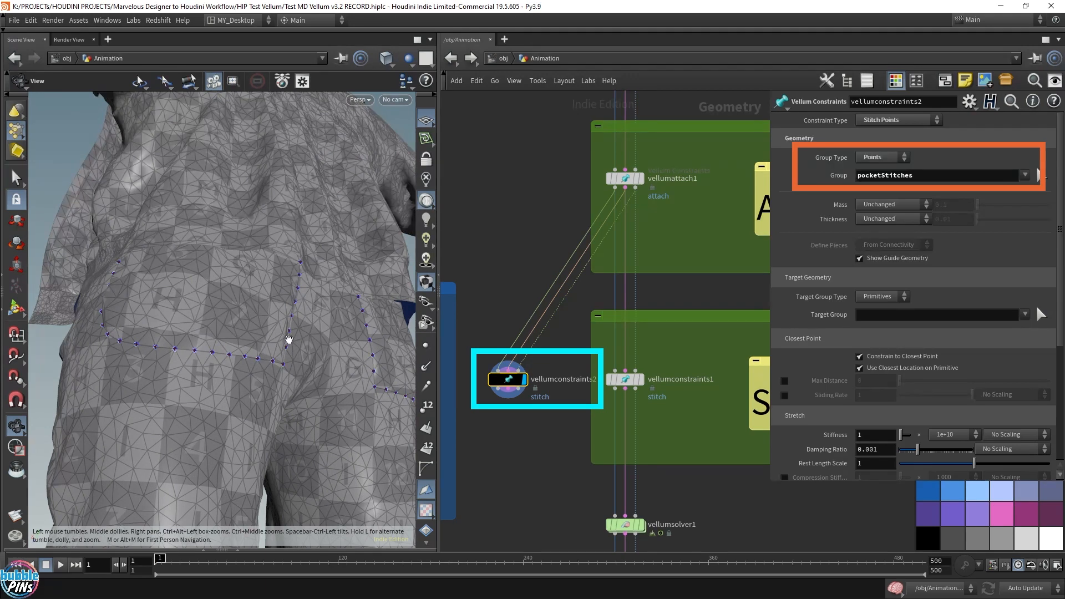
{"action": "scroll", "coordinate": [258, 358], "scroll_direction": "up", "scroll_amount": 6}
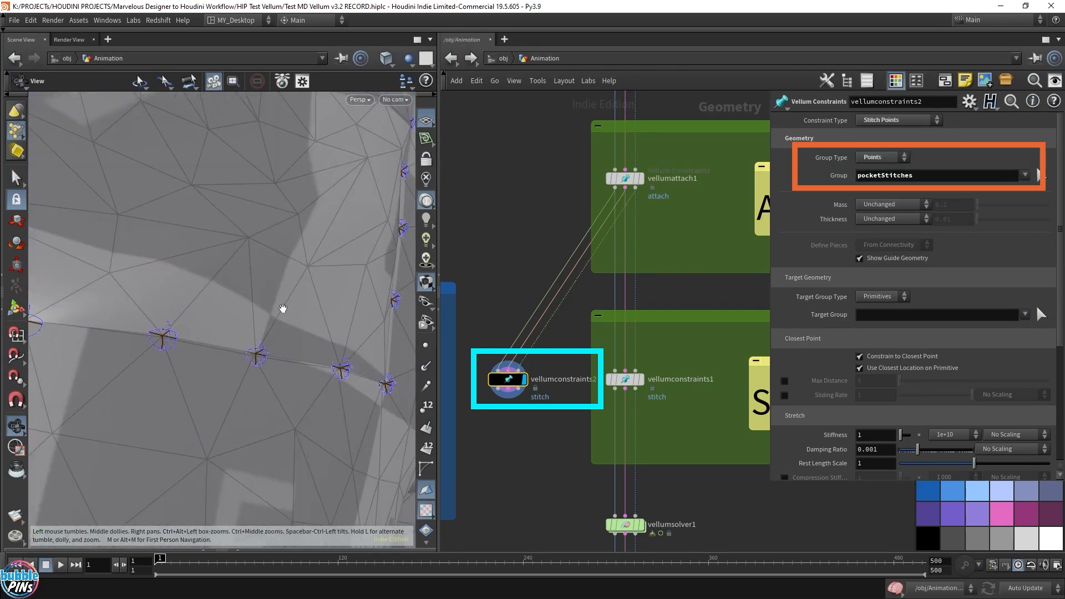
{"action": "scroll", "coordinate": [261, 285], "scroll_direction": "down", "scroll_amount": 10}
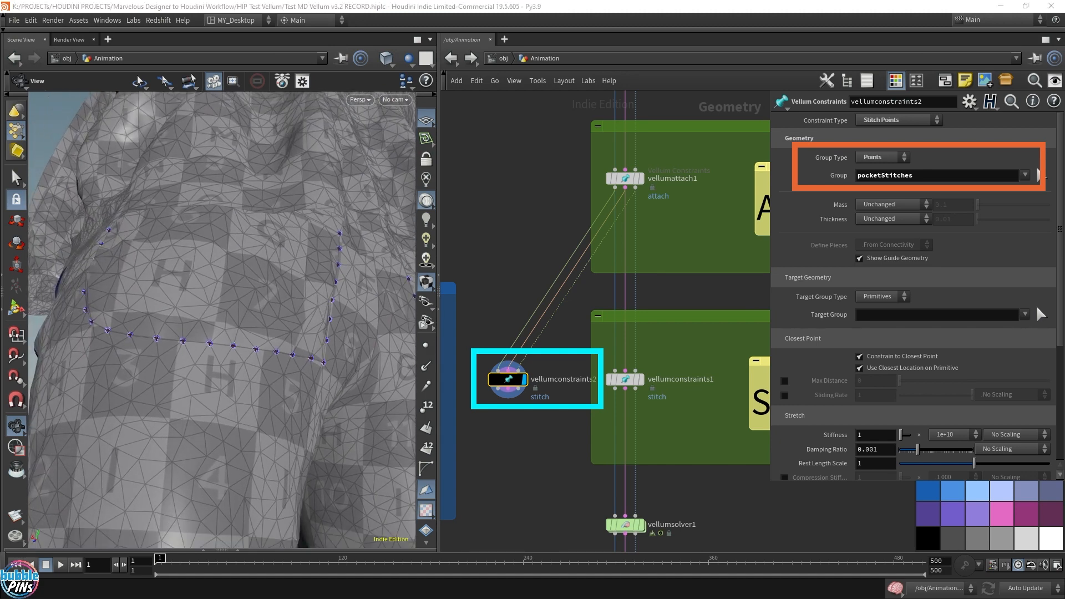
Step: Set the new stitch node's target group type to Points and open its target group for editing
{"action": "left_click", "coordinate": [870, 302]}
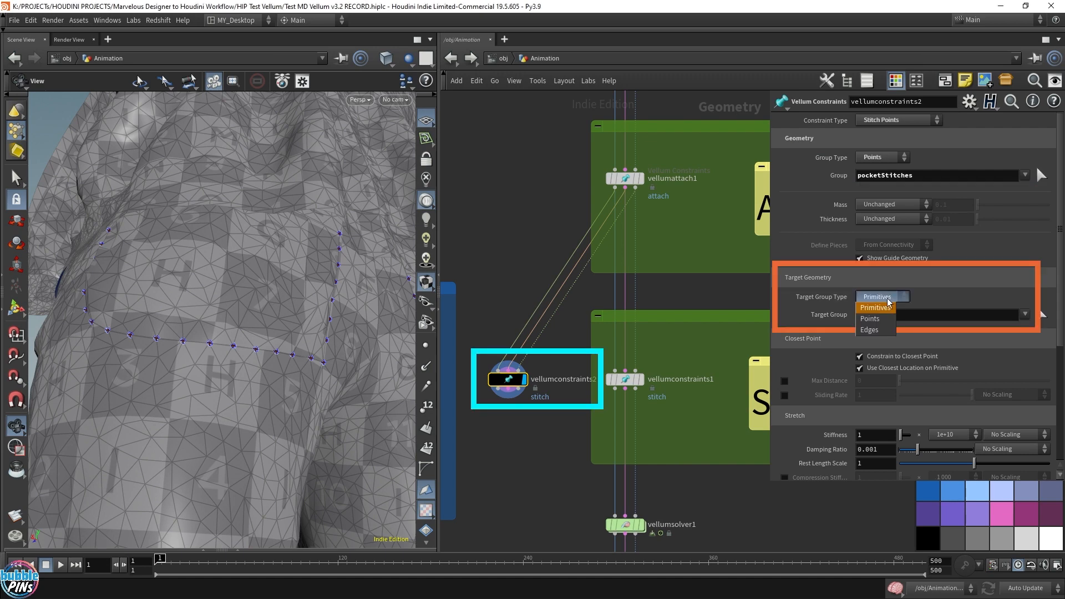
{"action": "left_click", "coordinate": [872, 314]}
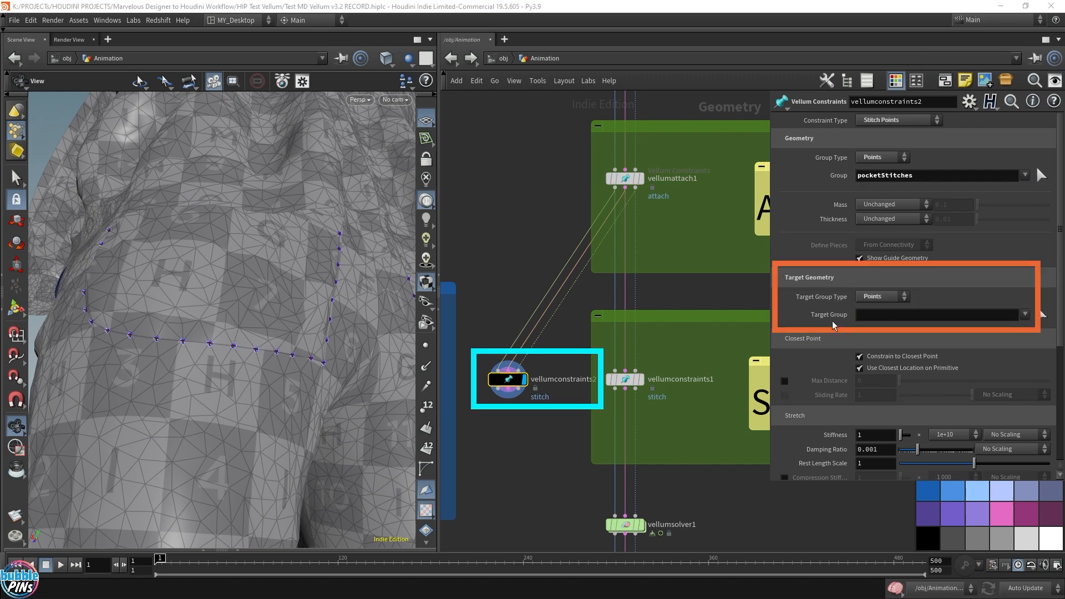
{"action": "left_click", "coordinate": [894, 317]}
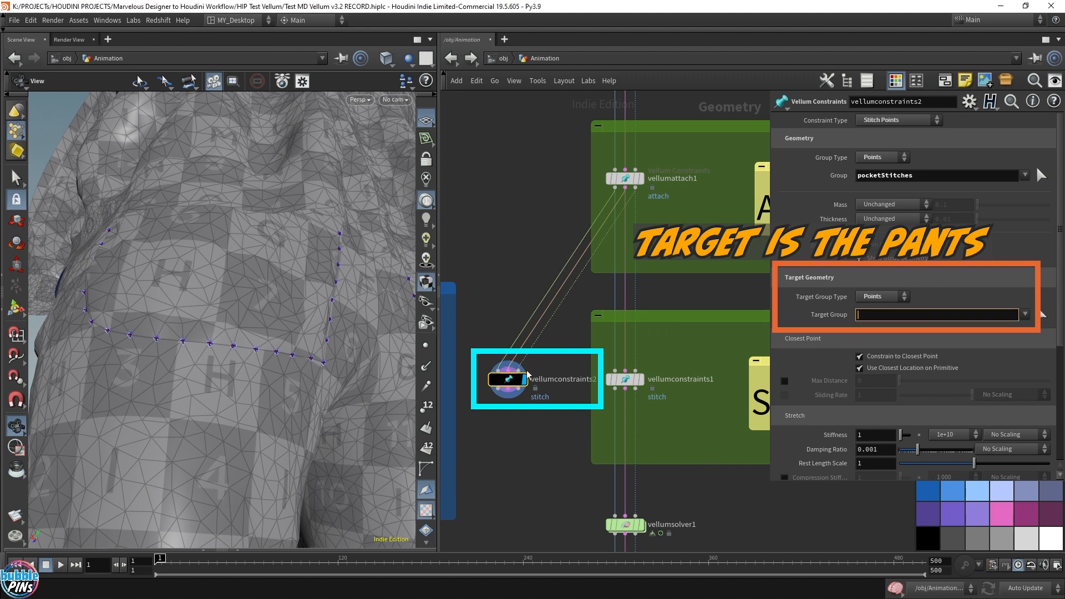
{"action": "left_click", "coordinate": [536, 277]}
{"action": "key", "text": "ctrl+z"}
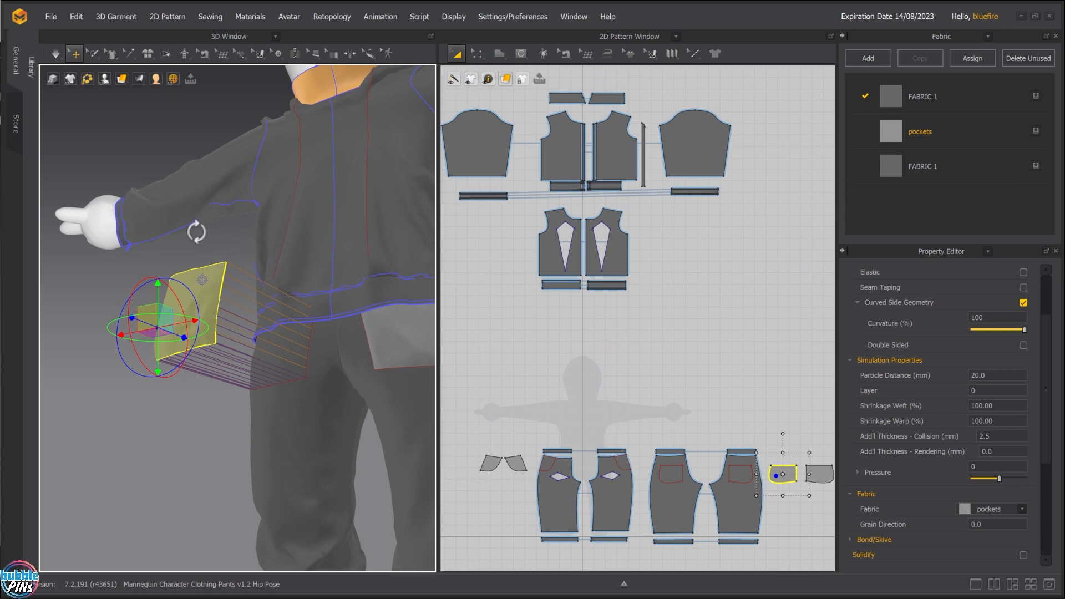
Step: In Marvelous Designer, select all jacket patterns and hide them in 3D to expose the back pocket outline on the trousers
{"action": "right_click_drag", "start_coordinate": [196, 232], "coordinate": [256, 237]}
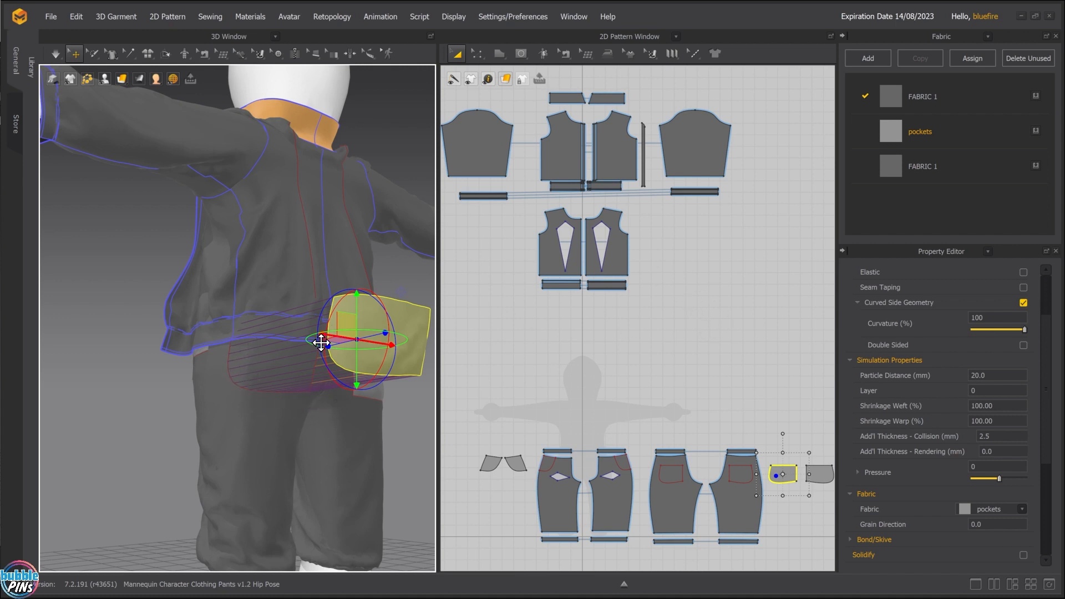
{"action": "middle_click_drag", "start_coordinate": [684, 294], "coordinate": [741, 395]}
{"action": "left_click_drag", "start_coordinate": [519, 196], "coordinate": [272, 142]}
{"action": "right_click", "coordinate": [265, 159]}
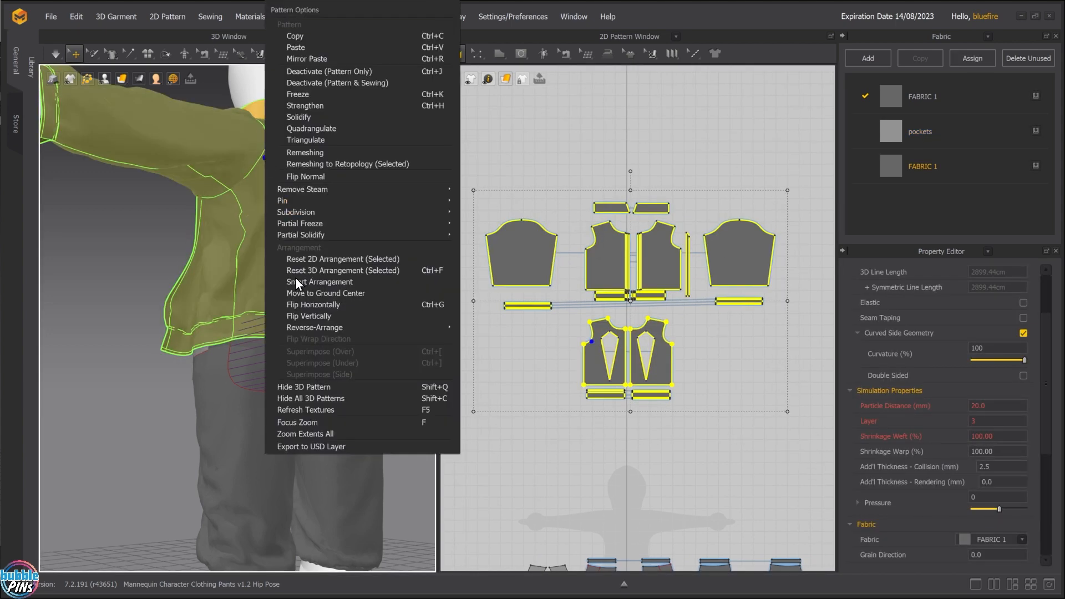
{"action": "left_click", "coordinate": [305, 389]}
{"action": "scroll", "coordinate": [285, 369], "scroll_direction": "up", "scroll_amount": 8}
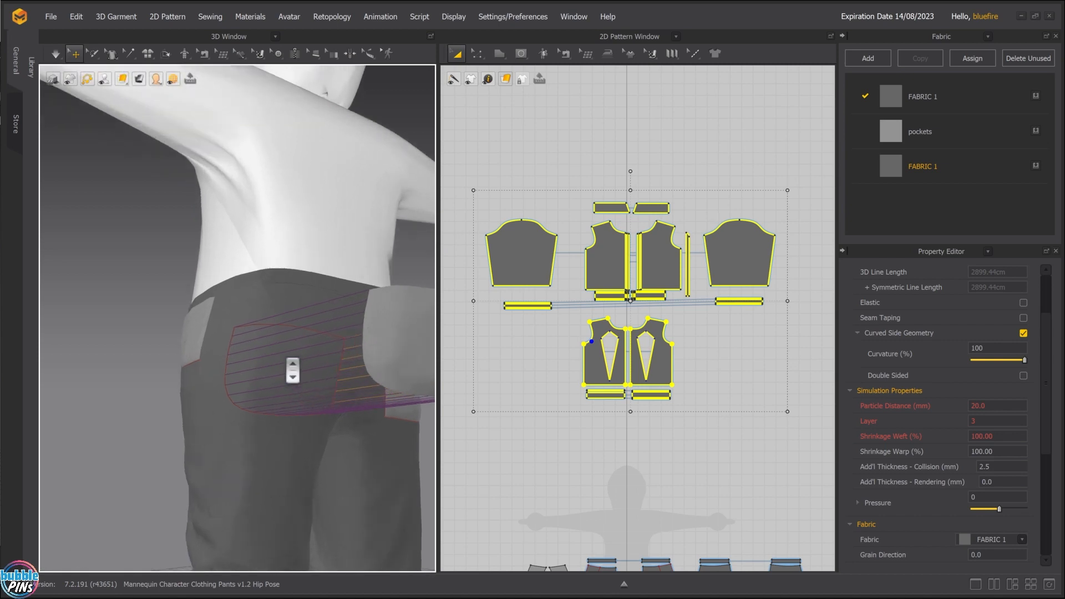
{"action": "middle_click_drag", "start_coordinate": [284, 310], "coordinate": [278, 313]}
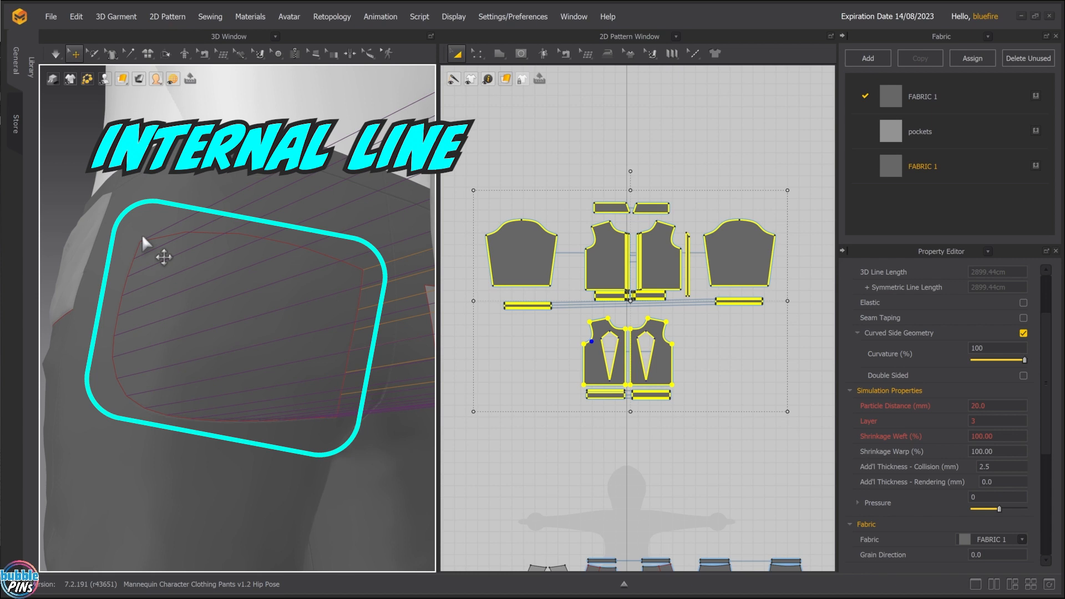
Step: Switch the 3D garment display to mesh and inspect the triangulation along the pocket's internal line
{"action": "left_click", "coordinate": [123, 80]}
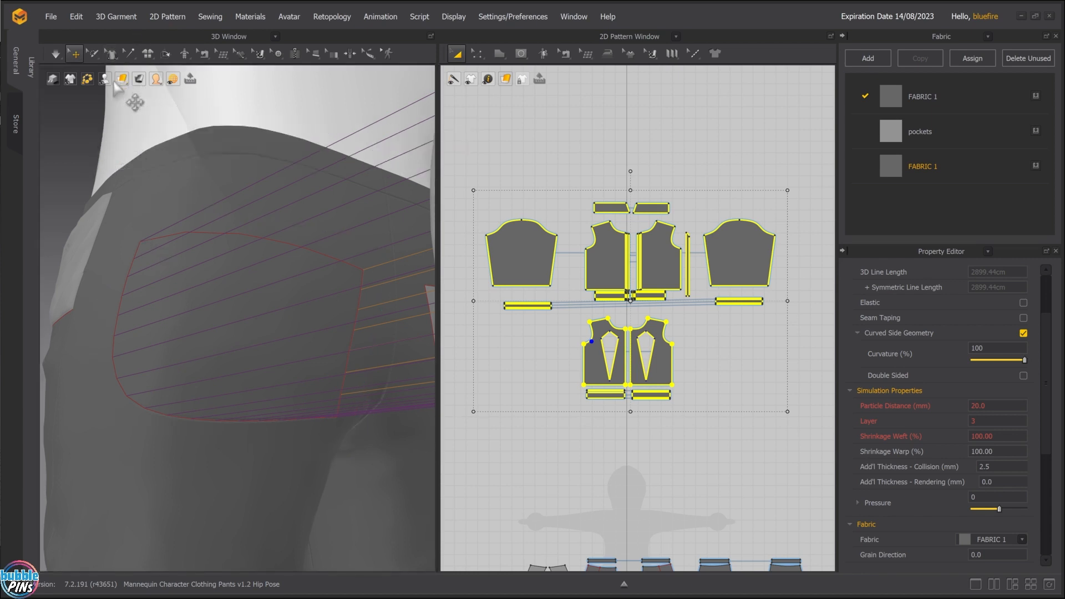
{"action": "left_click", "coordinate": [124, 137]}
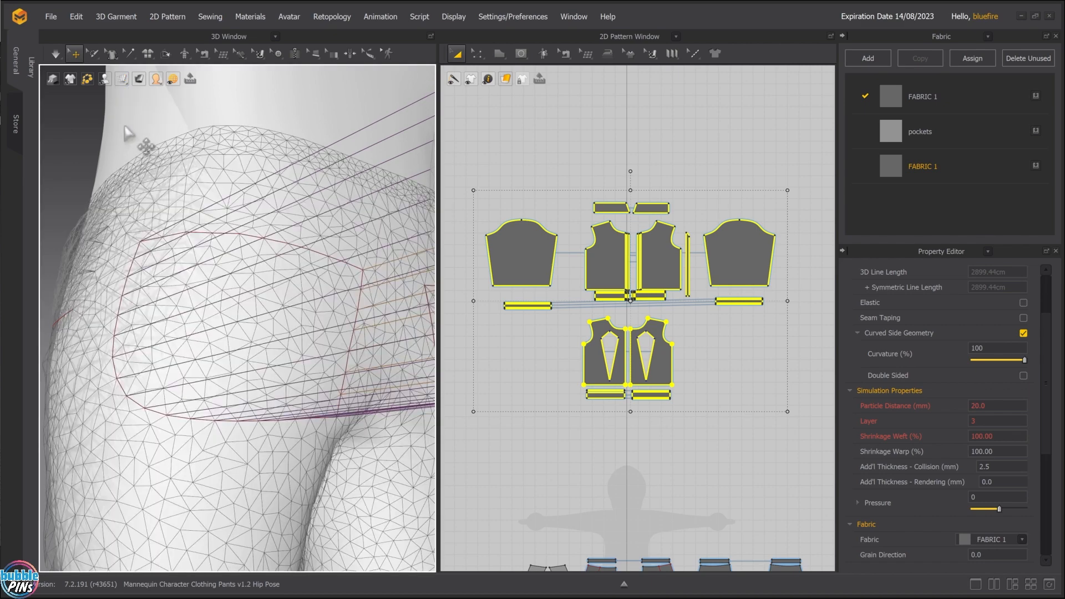
{"action": "right_click_drag", "start_coordinate": [209, 248], "coordinate": [139, 241]}
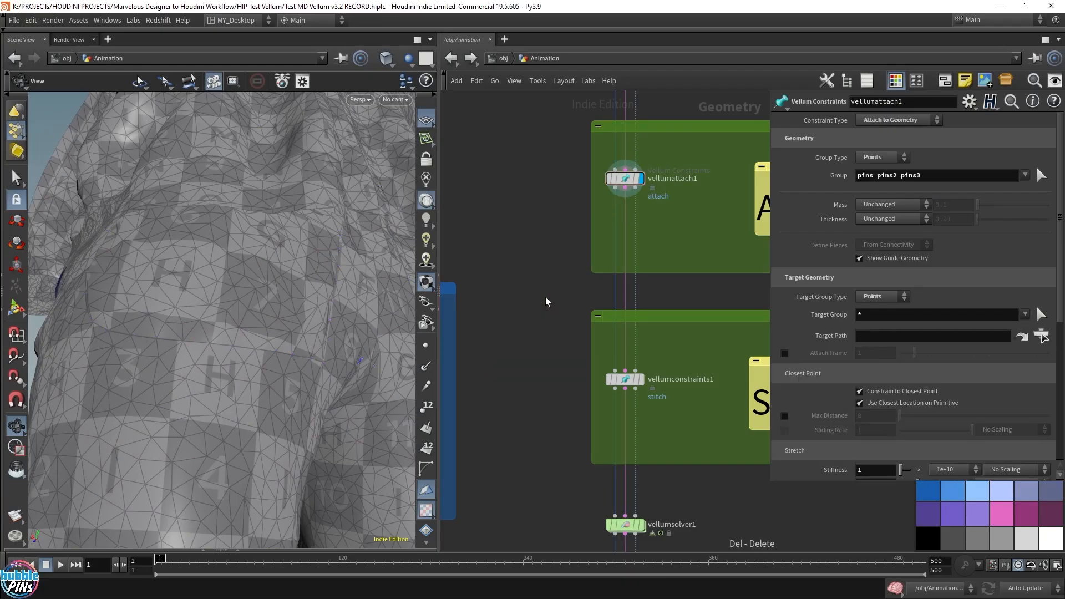
Step: Back in Houdini, display vellumsolver1, widen the viewport and play the cloth simulation to about frame 122
{"action": "middle_click_drag", "start_coordinate": [541, 442], "coordinate": [540, 290]}
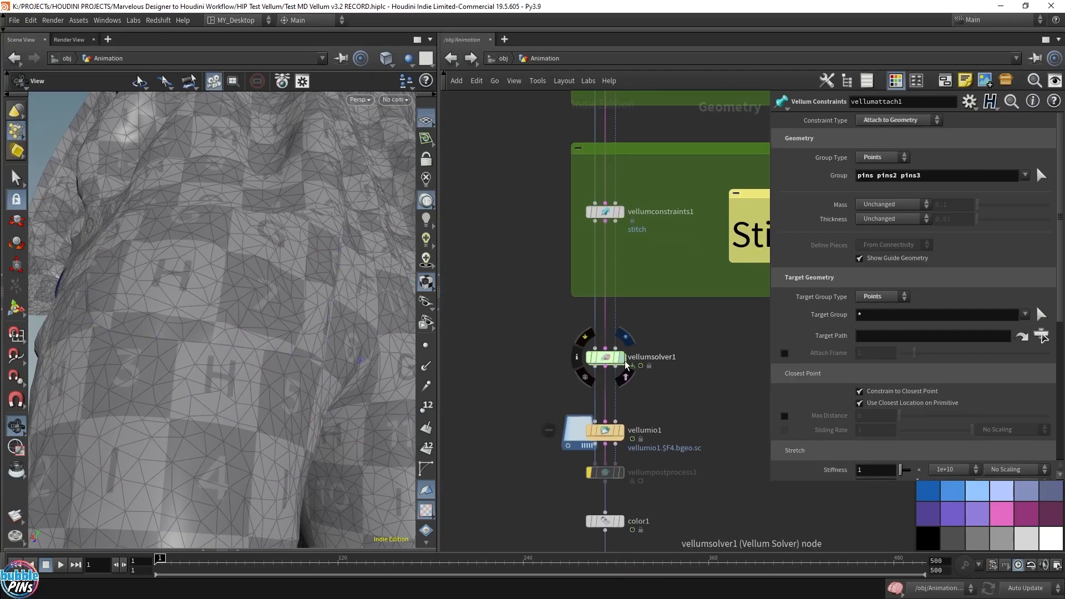
{"action": "left_click", "coordinate": [604, 364]}
{"action": "scroll", "coordinate": [288, 283], "scroll_direction": "down", "scroll_amount": 10}
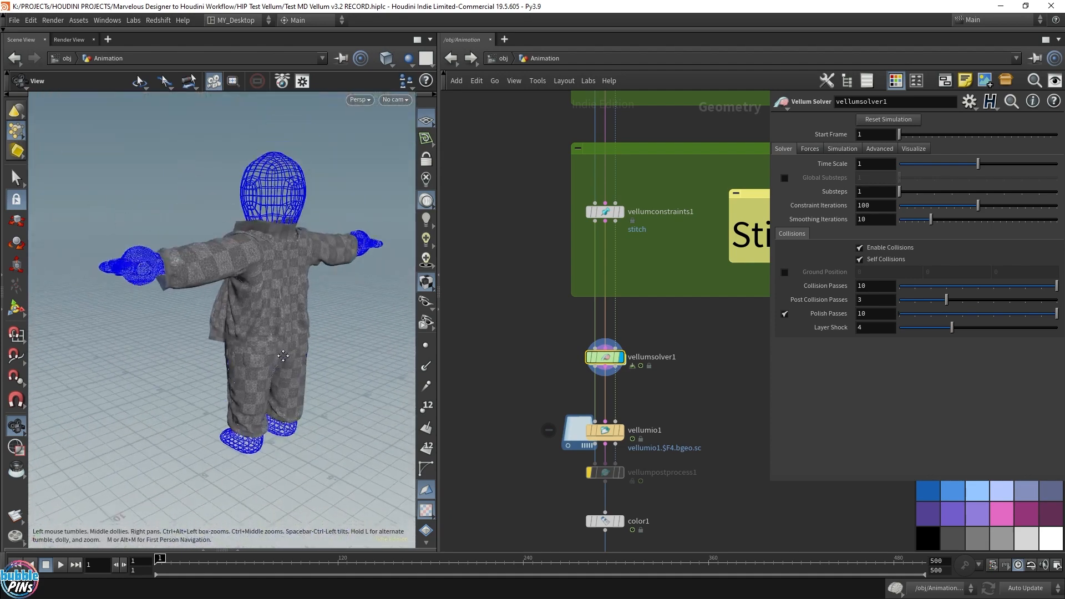
{"action": "left_click_drag", "start_coordinate": [300, 305], "coordinate": [373, 361]}
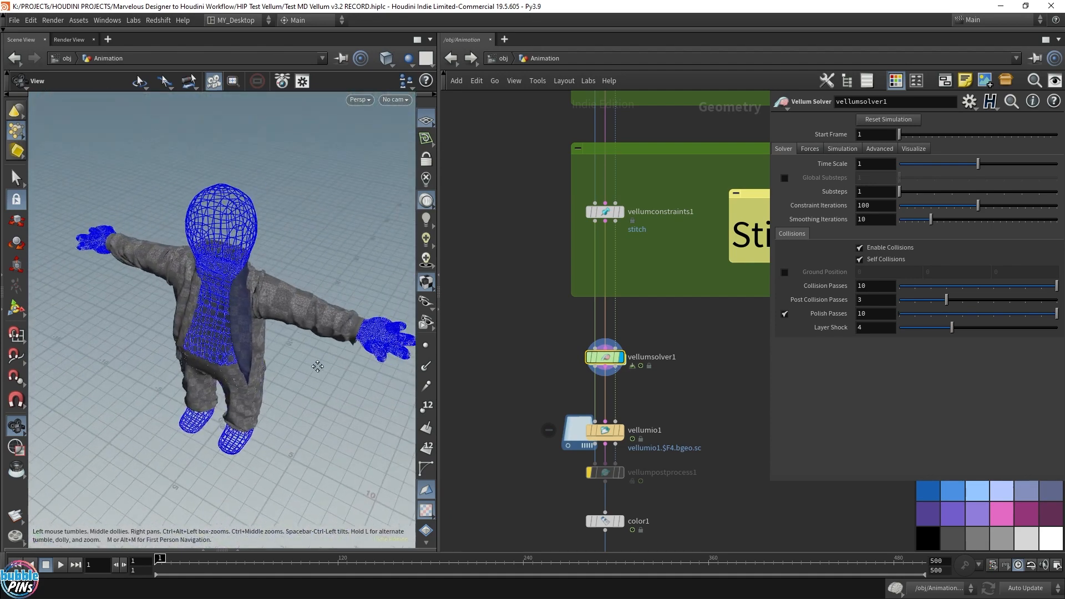
{"action": "left_click_drag", "start_coordinate": [443, 329], "coordinate": [573, 328]}
{"action": "key", "text": "Up"}
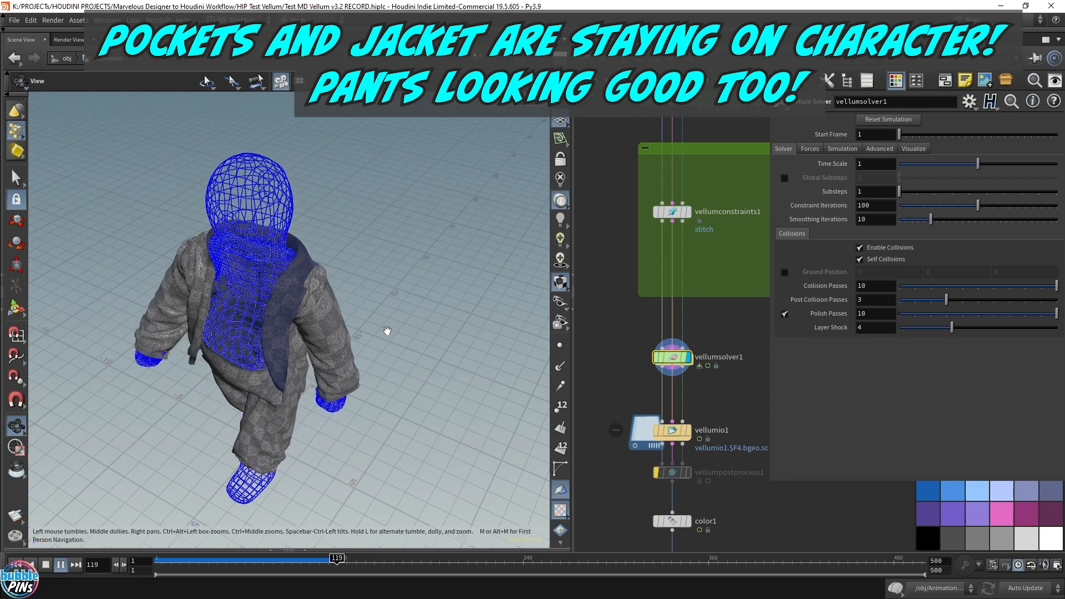
{"action": "key", "text": "Escape"}
Step: Inspect the simulated trousers and jacket from several angles, scrubbing to frames 64 and 88
{"action": "left_click_drag", "start_coordinate": [386, 331], "coordinate": [405, 319]}
{"action": "scroll", "coordinate": [367, 351], "scroll_direction": "up", "scroll_amount": 10}
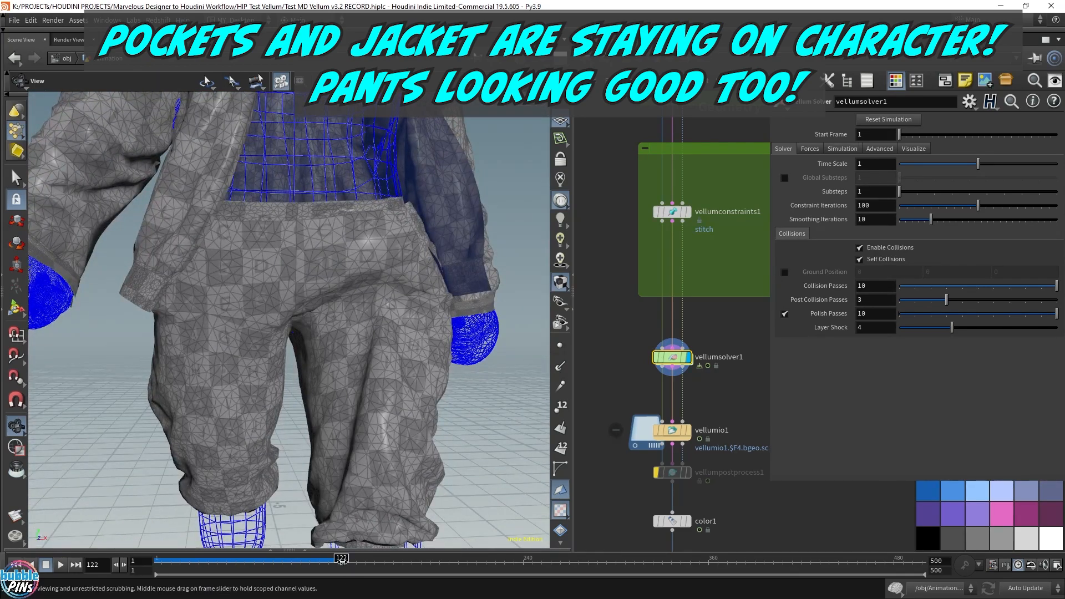
{"action": "left_click_drag", "start_coordinate": [341, 560], "coordinate": [252, 563]}
{"action": "scroll", "coordinate": [392, 328], "scroll_direction": "down", "scroll_amount": 5}
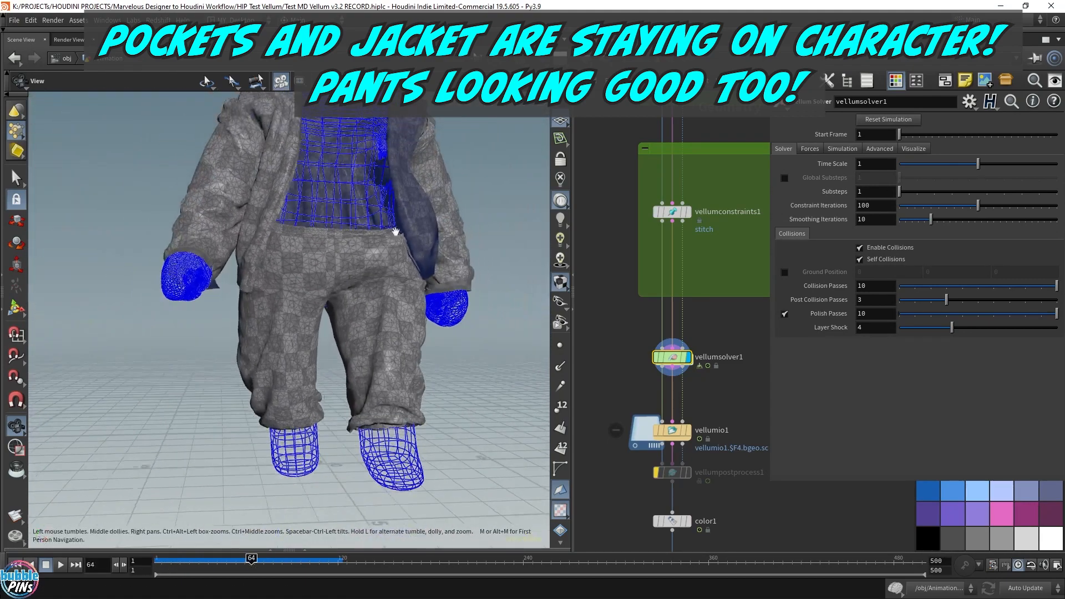
{"action": "left_click_drag", "start_coordinate": [392, 328], "coordinate": [427, 284]}
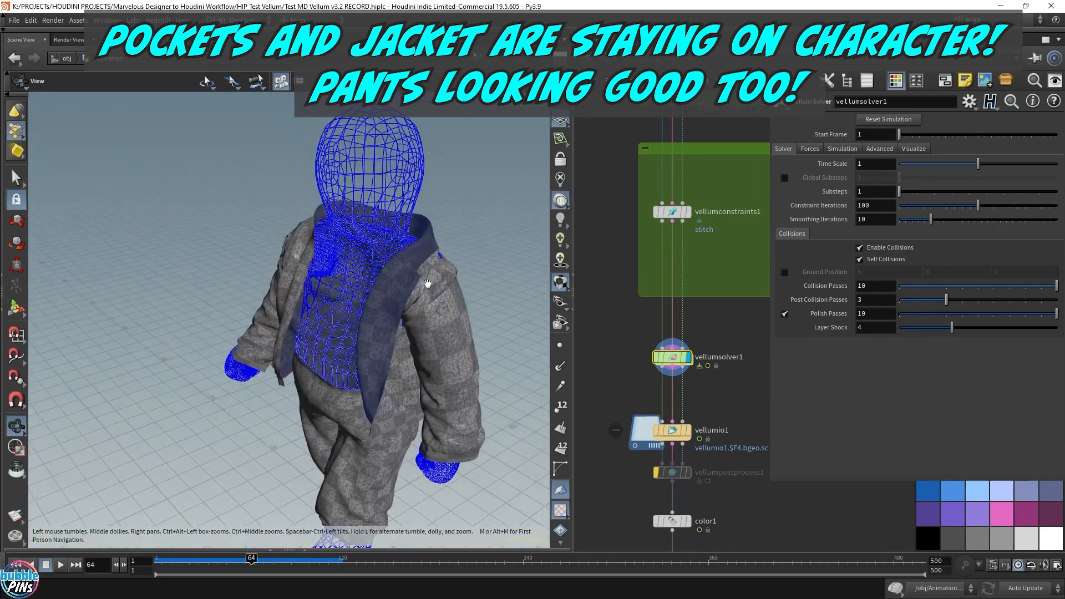
{"action": "left_click_drag", "start_coordinate": [251, 559], "coordinate": [289, 559]}
Step: Look through cam2, play the simulation and return to frame 1
{"action": "scroll", "coordinate": [666, 359], "scroll_direction": "down", "scroll_amount": 5}
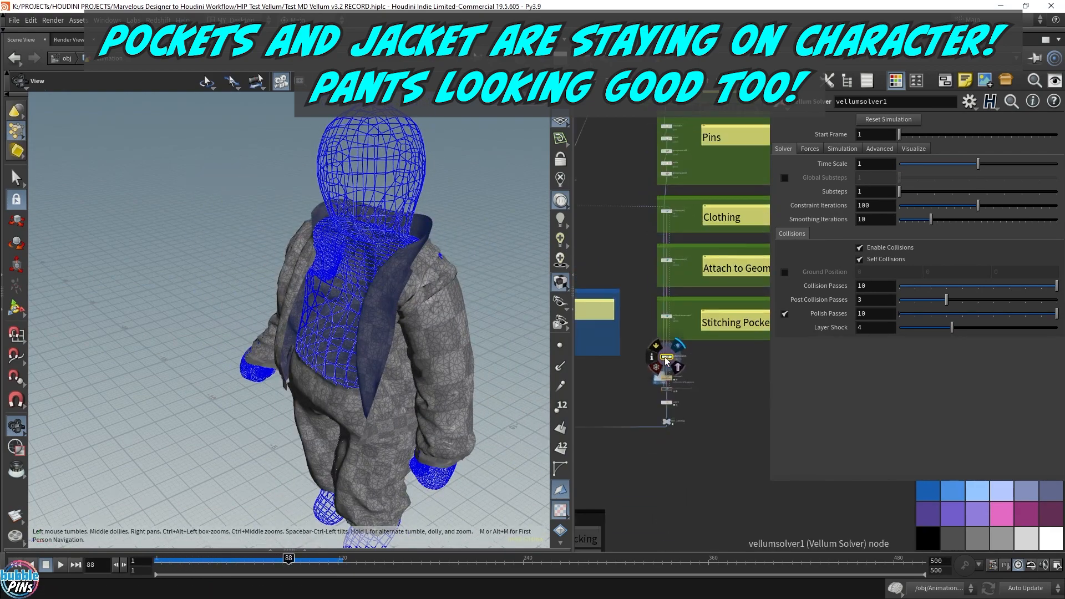
{"action": "middle_click_drag", "start_coordinate": [622, 397], "coordinate": [761, 354]}
{"action": "middle_click_drag", "start_coordinate": [690, 358], "coordinate": [722, 374]}
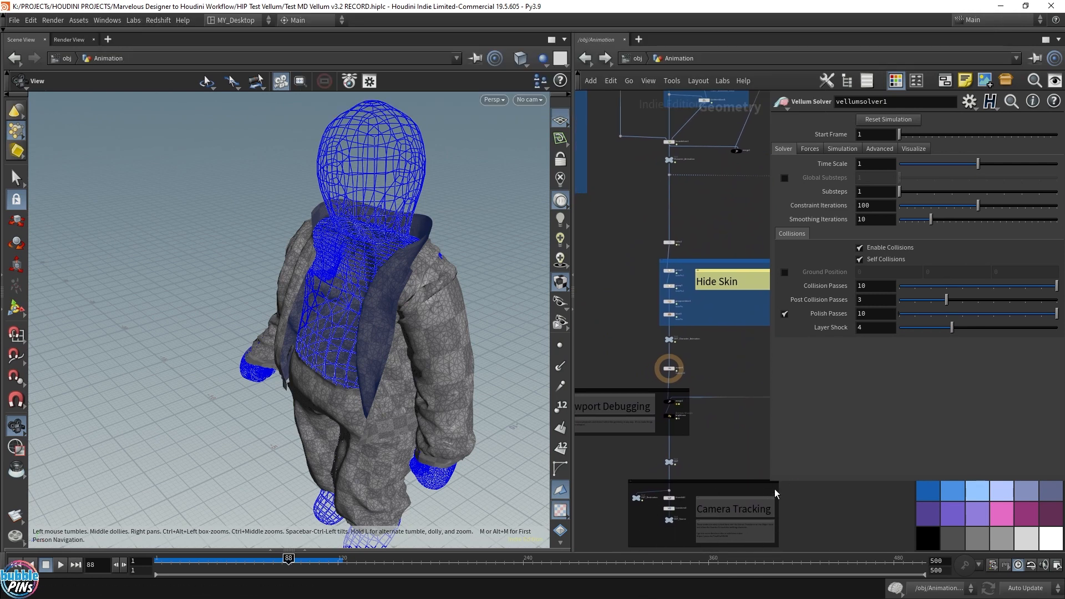
{"action": "middle_click_drag", "start_coordinate": [837, 533], "coordinate": [791, 506]}
{"action": "left_click", "coordinate": [530, 100]}
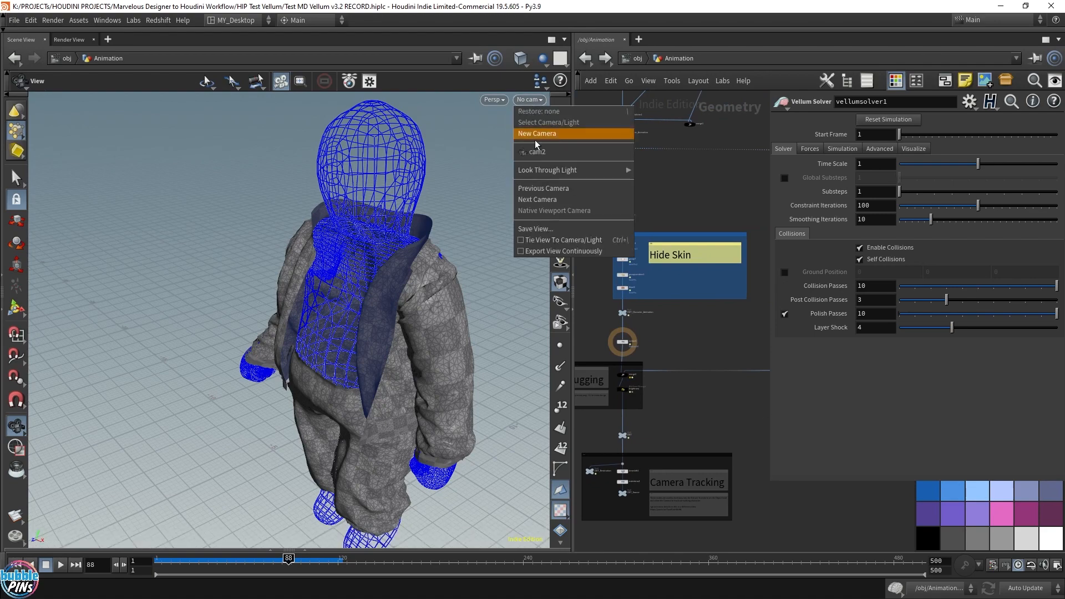
{"action": "left_click", "coordinate": [535, 151]}
{"action": "key", "text": "Up"}
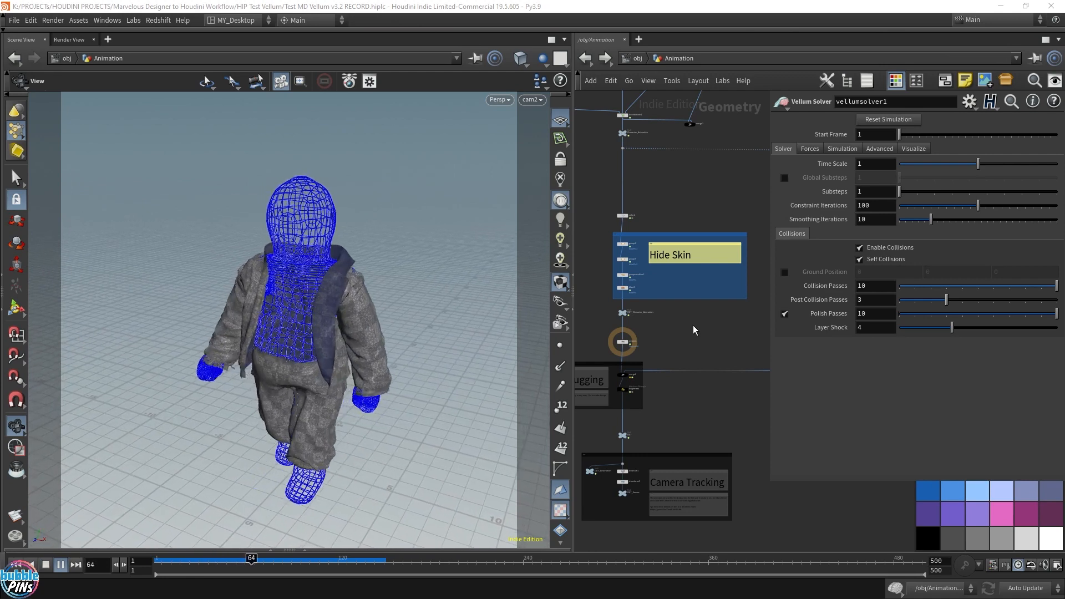
{"action": "key", "text": "ctrl+Up"}
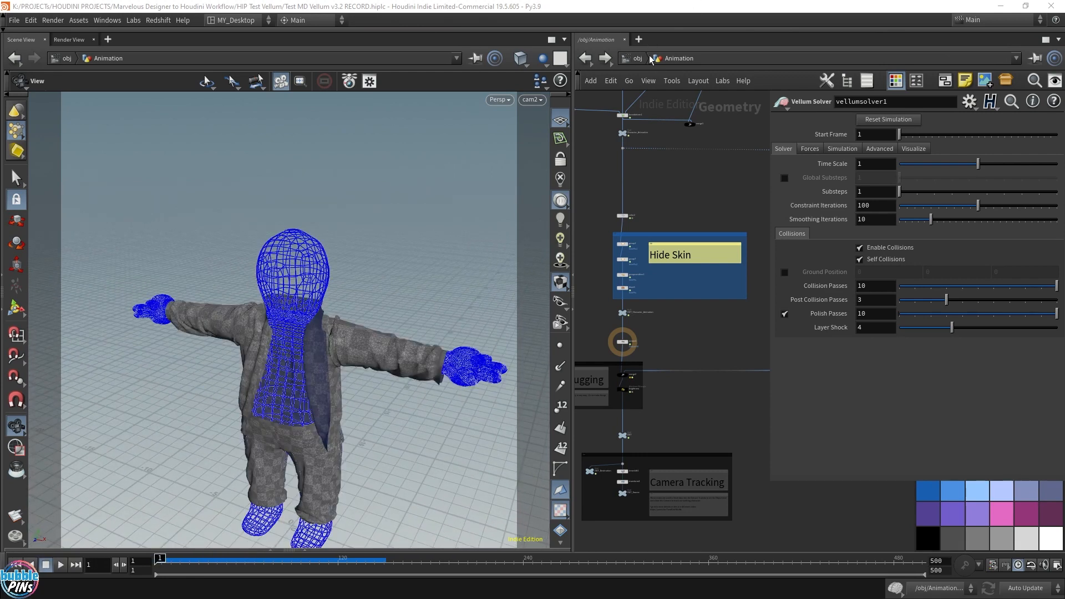